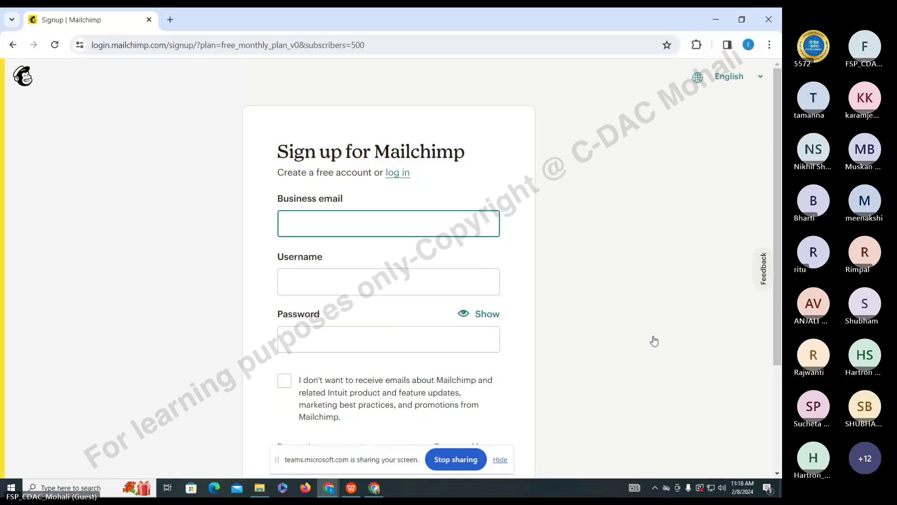
- Enter the business Gmail address in the signup form's email field
scroll(310, 257, down, 3)
scroll(381, 365, up, 3)
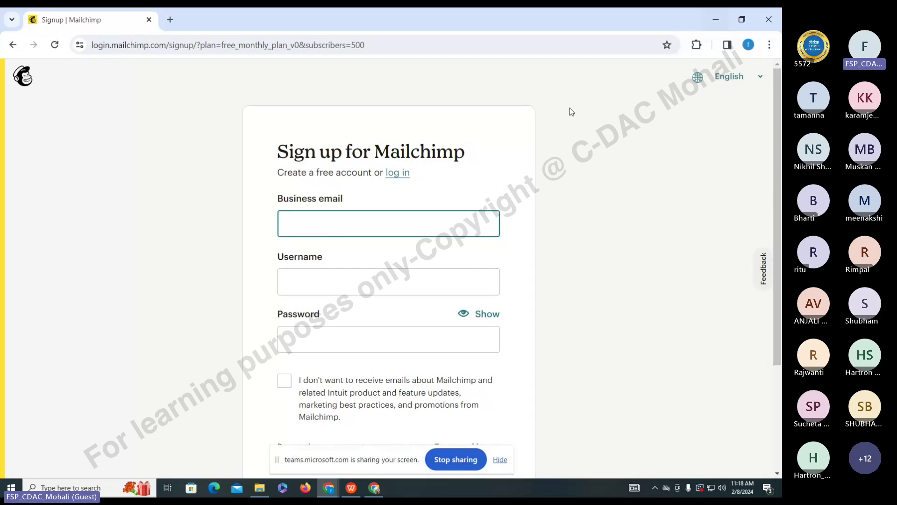
click(748, 46)
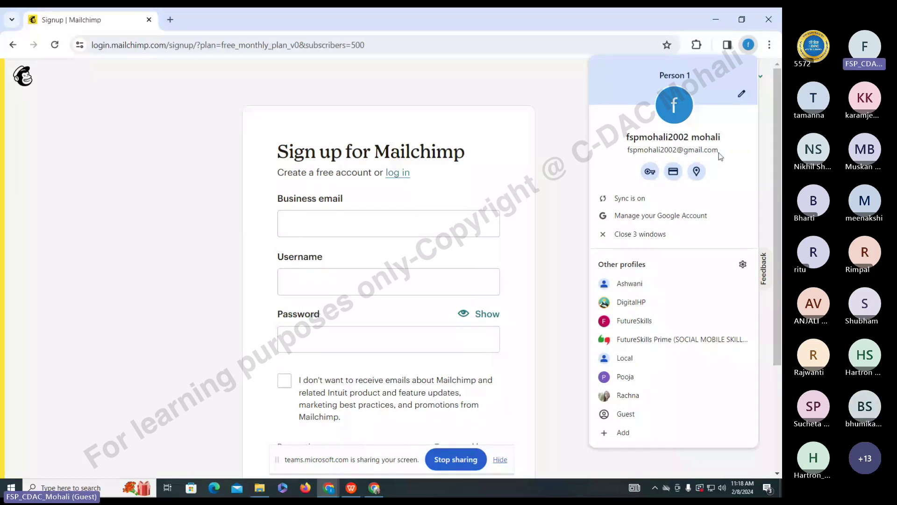
click(447, 229)
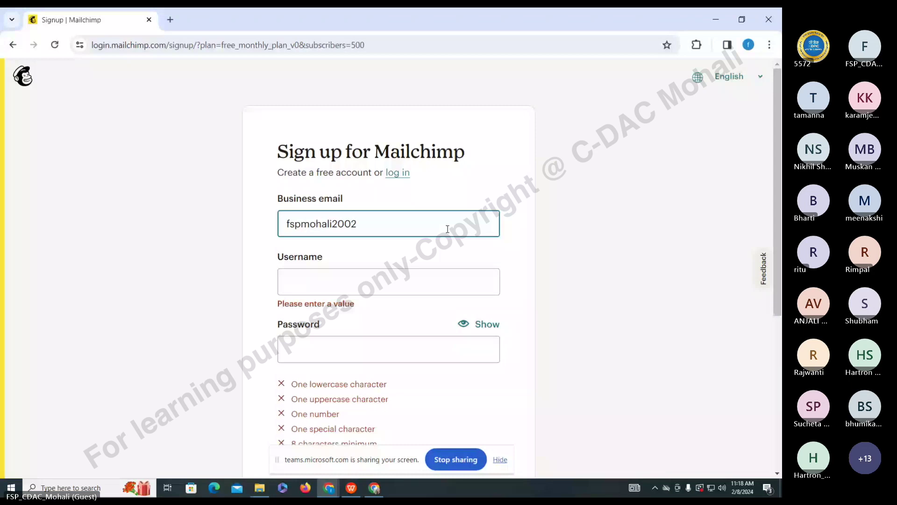
key(Tab)
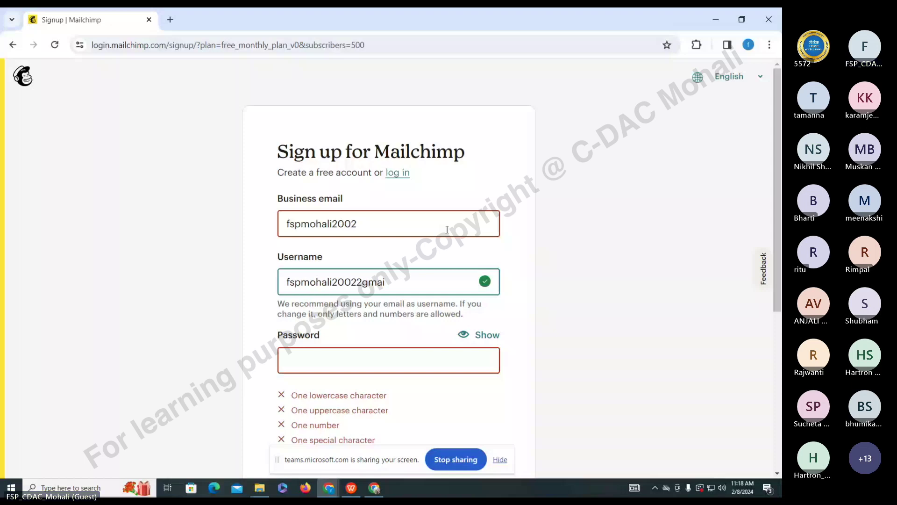
click(397, 212)
text(@gmail)
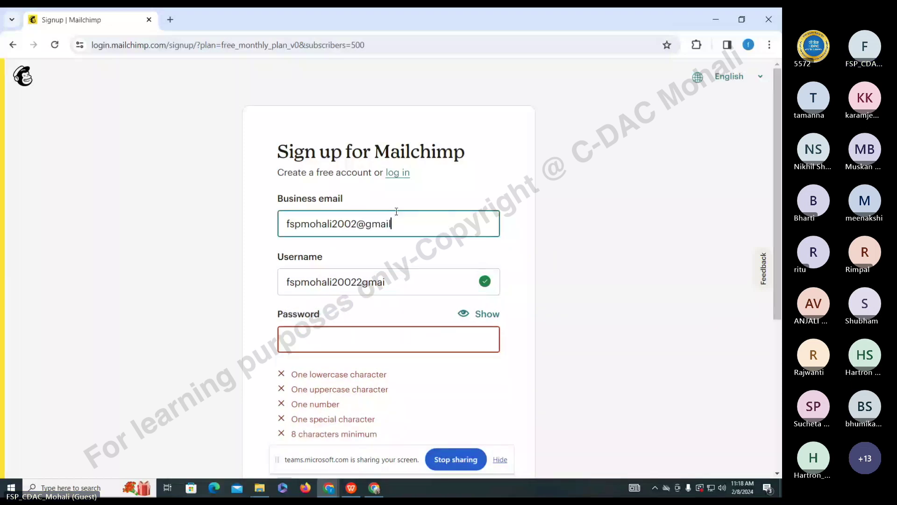
text(.com)
- Replace the auto-filled username, use Chrome's suggested strong password, and opt out of marketing emails
click(411, 283)
key(ctrl+a)
key(BackSpace)
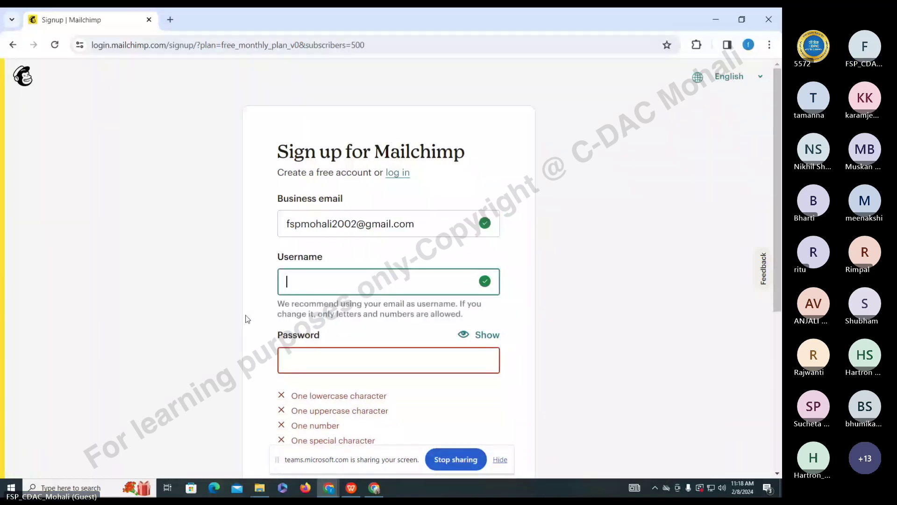
text(s)
key(BackSpace)
text(fspmohali)
click(316, 363)
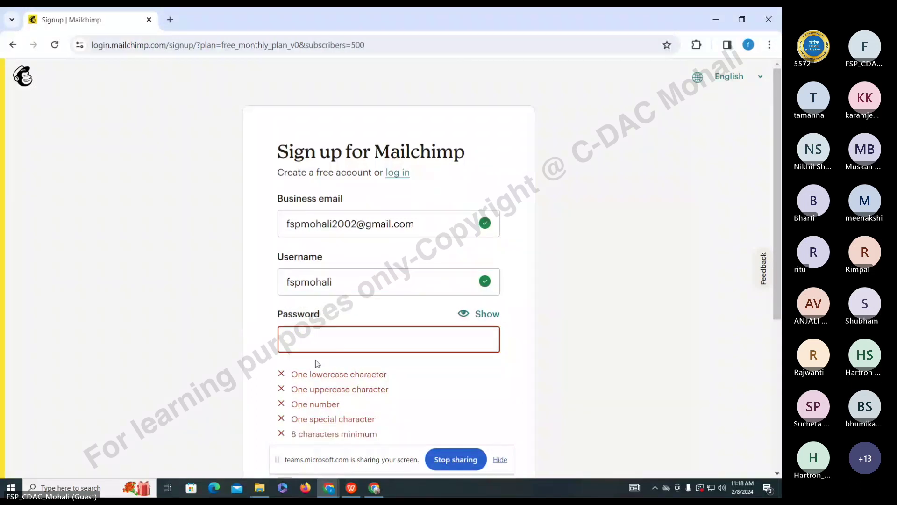
click(323, 337)
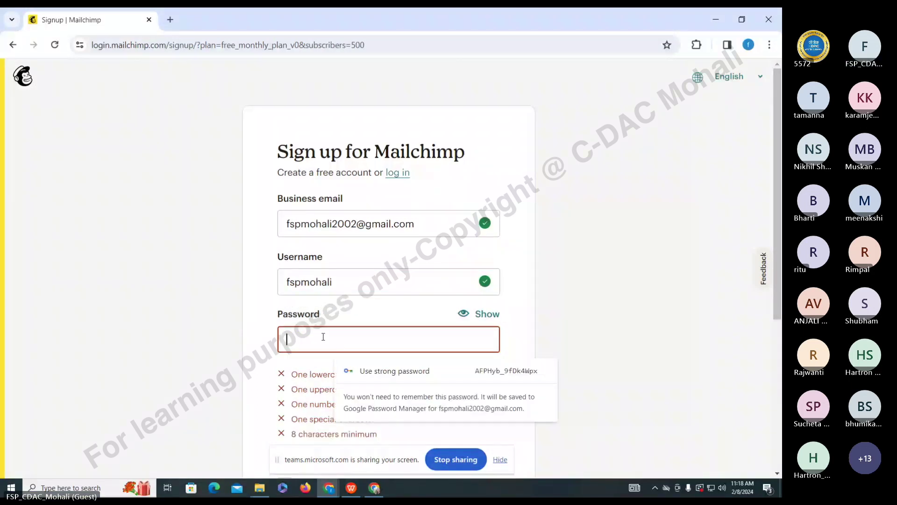
click(382, 372)
scroll(284, 274, down, 2)
click(284, 269)
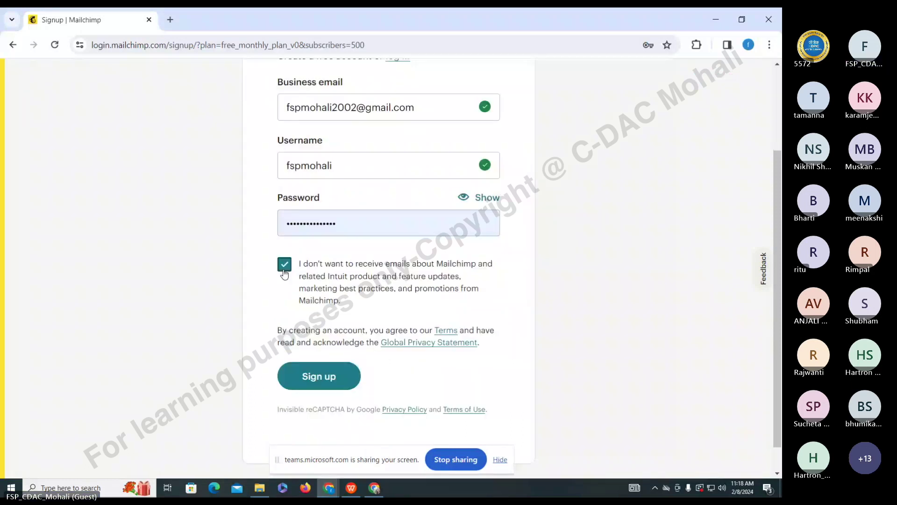
- Submit the signup form and select all motorcycle tiles in the first reCAPTCHA challenge
click(313, 376)
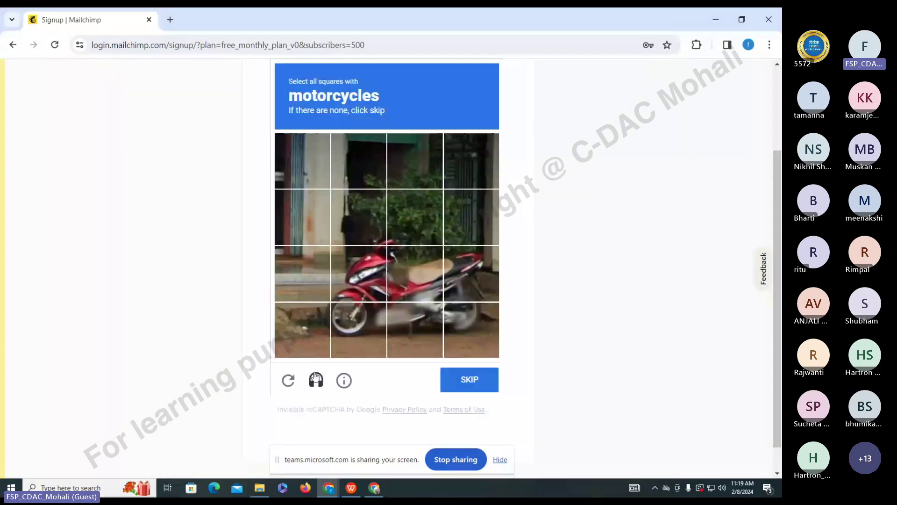
click(359, 329)
click(359, 273)
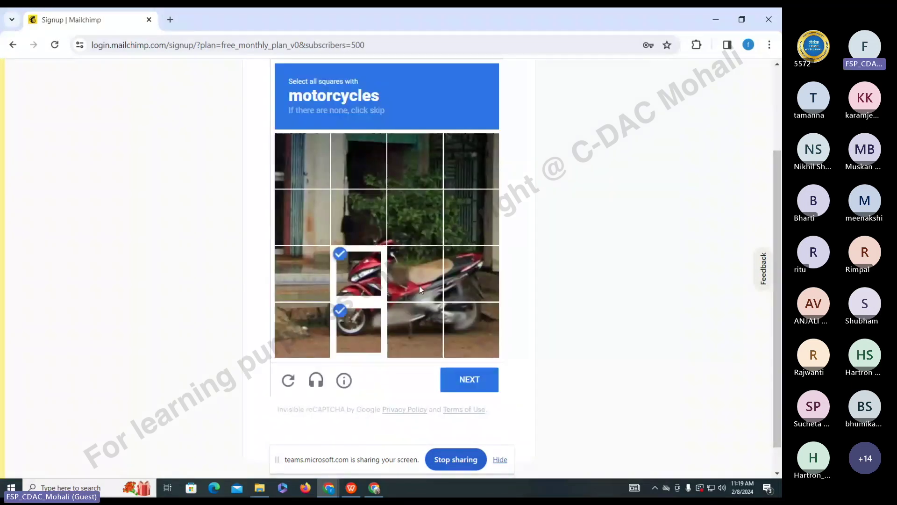
click(419, 285)
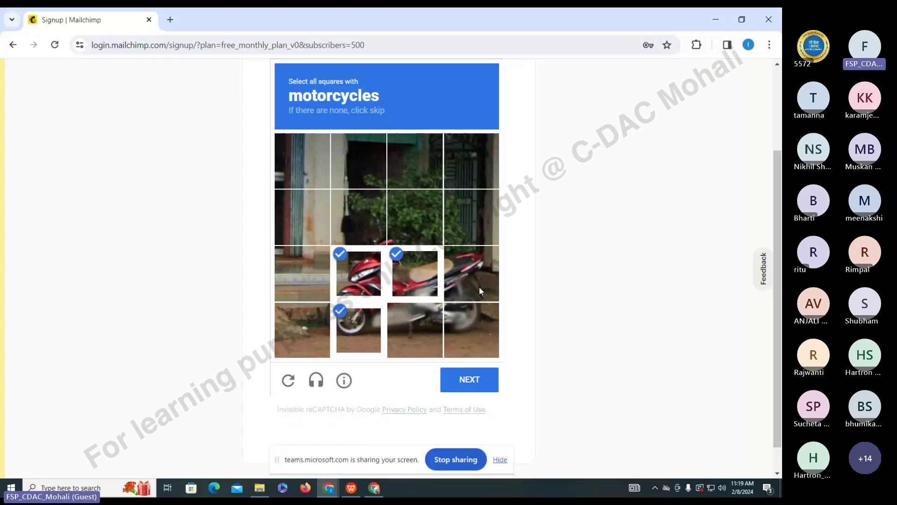
click(478, 286)
click(469, 327)
click(392, 314)
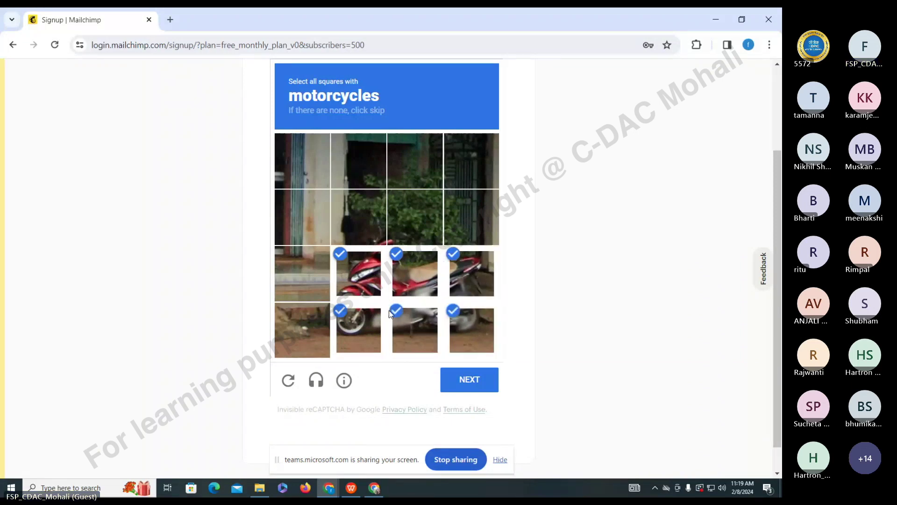
click(317, 330)
click(379, 236)
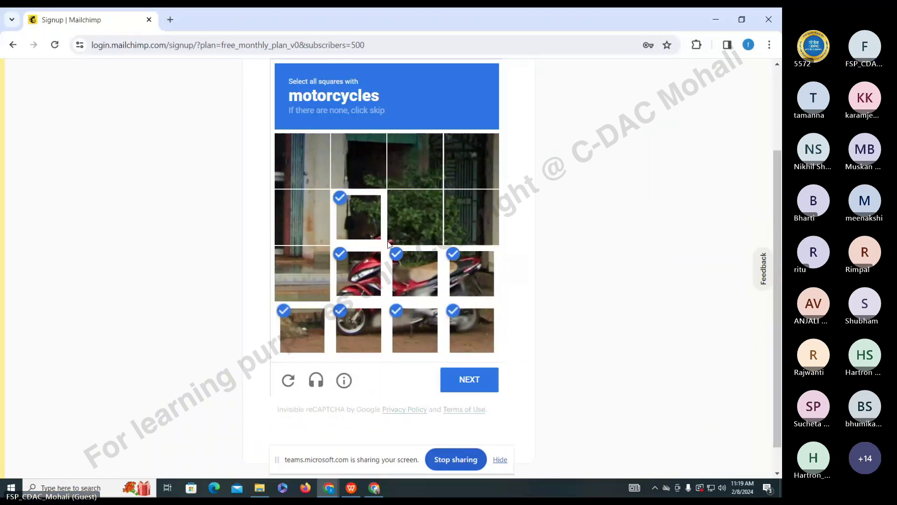
click(390, 242)
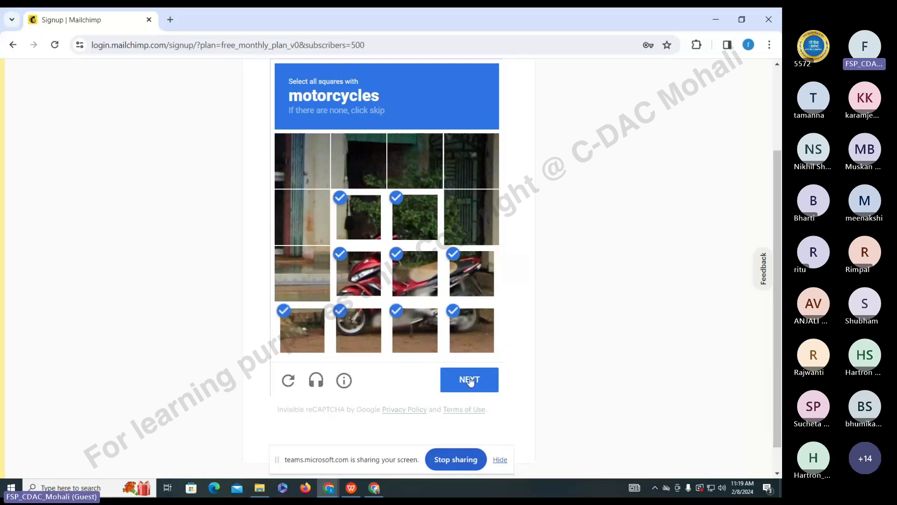
click(471, 380)
- Select every motorcycle tile, including wheel and helmet, in the second challenge and verify
click(318, 218)
click(313, 274)
click(318, 329)
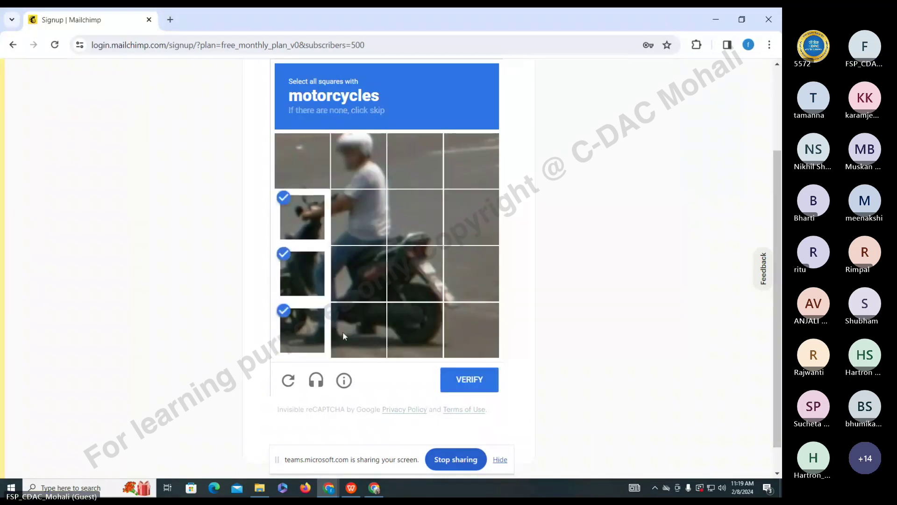
click(342, 335)
click(415, 276)
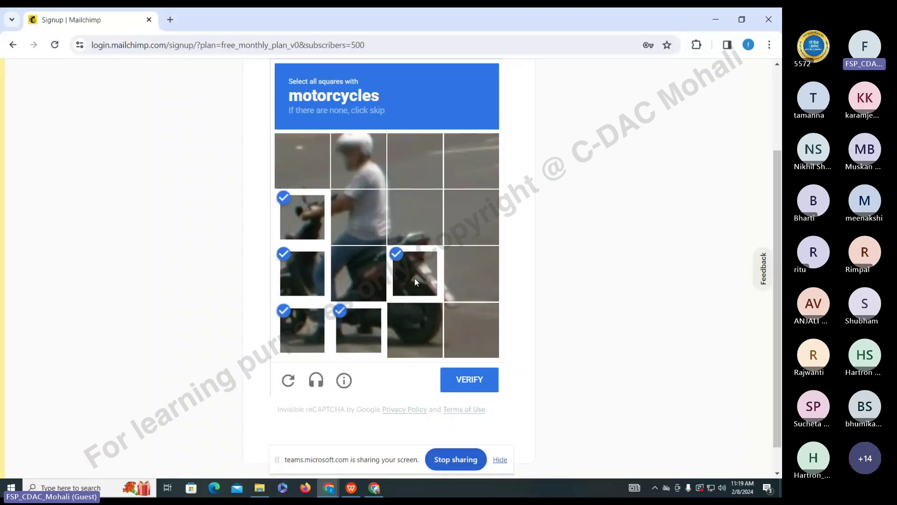
click(414, 330)
click(359, 273)
click(358, 216)
click(408, 224)
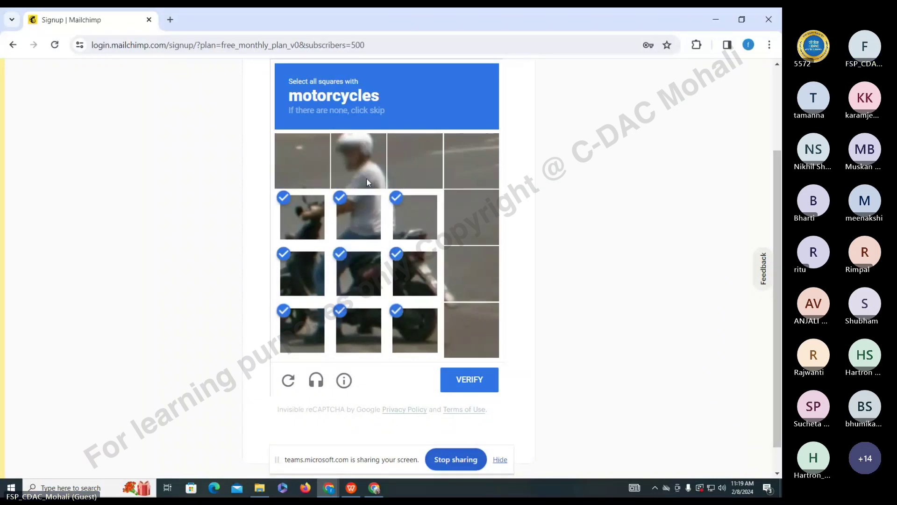
click(358, 168)
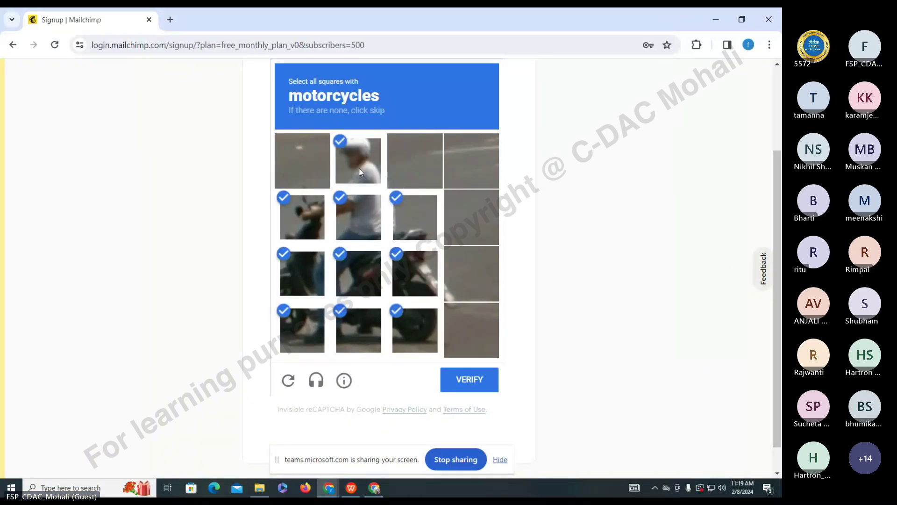
click(475, 388)
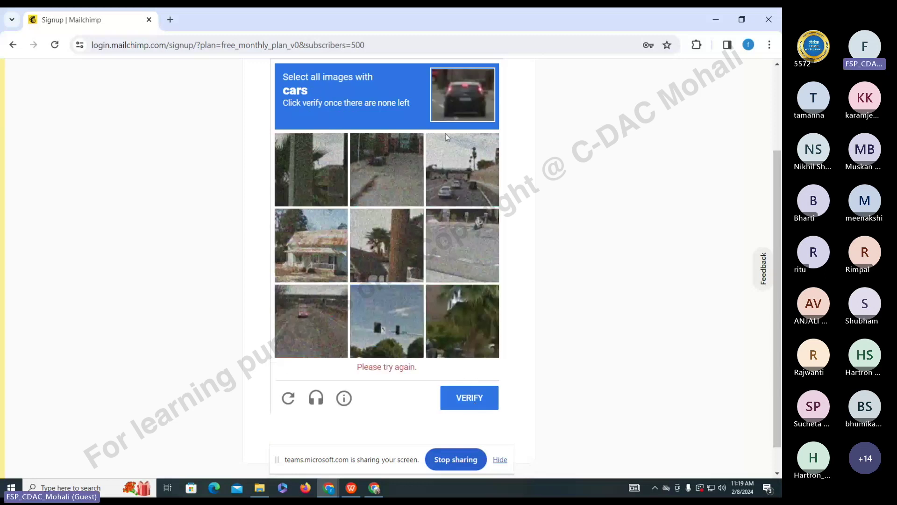
- Pick all car images, including newly appearing ones, and verify to complete signup
click(478, 186)
click(387, 171)
click(310, 327)
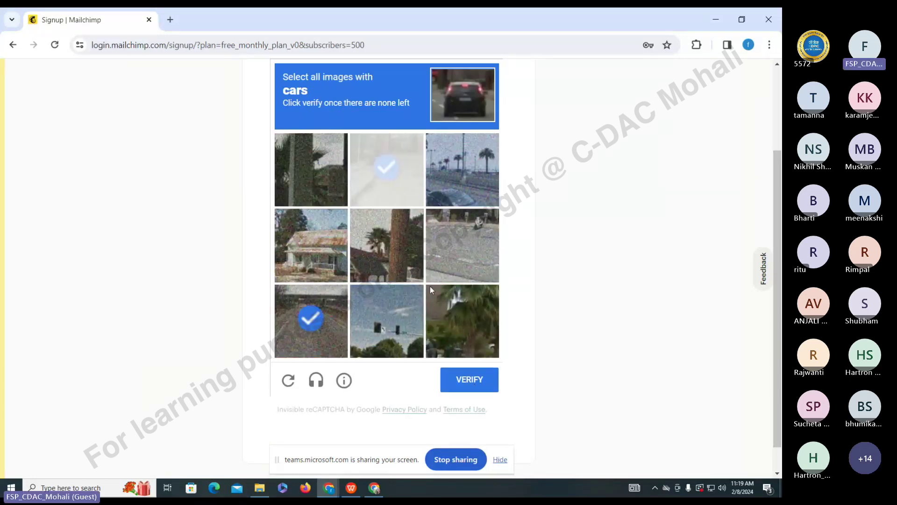
click(310, 340)
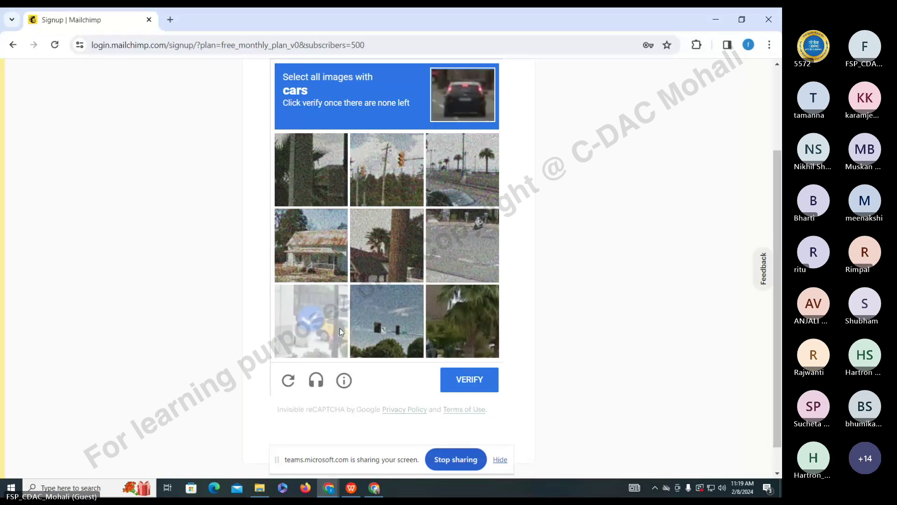
click(464, 187)
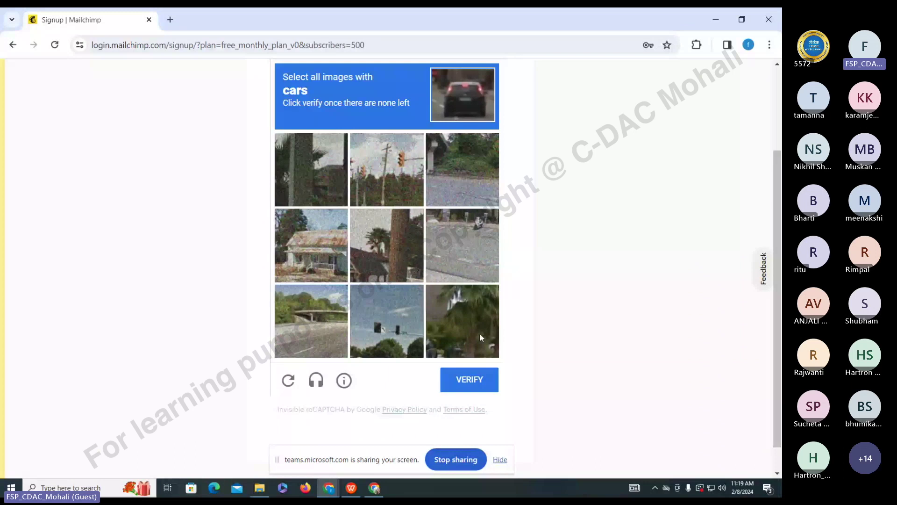
click(442, 381)
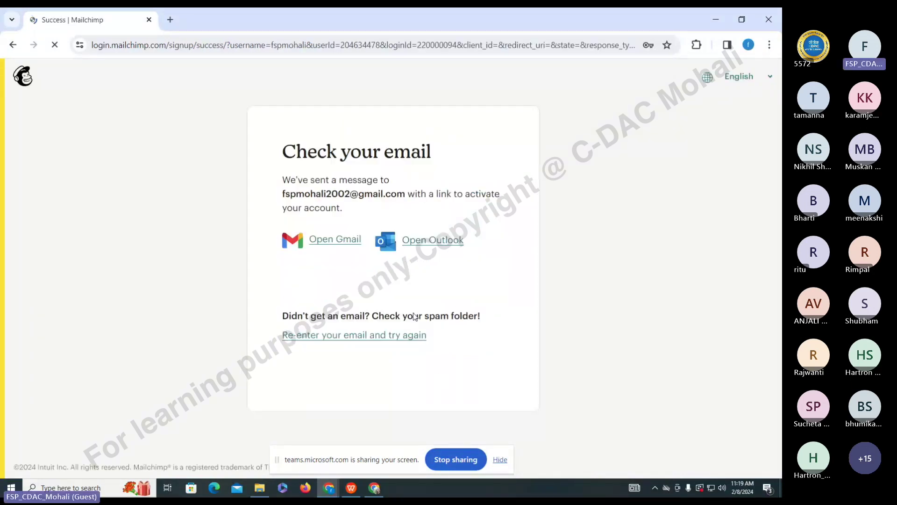
- Open Gmail in a new browser tab to view the inbox
click(170, 18)
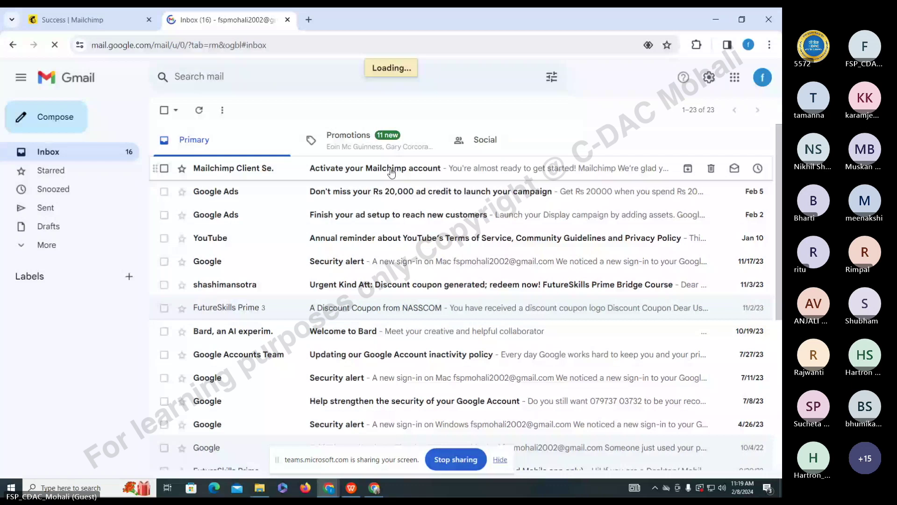
- Open the 'Activate your Mailchimp account' email and activate the account
click(392, 173)
scroll(434, 384, down, 3)
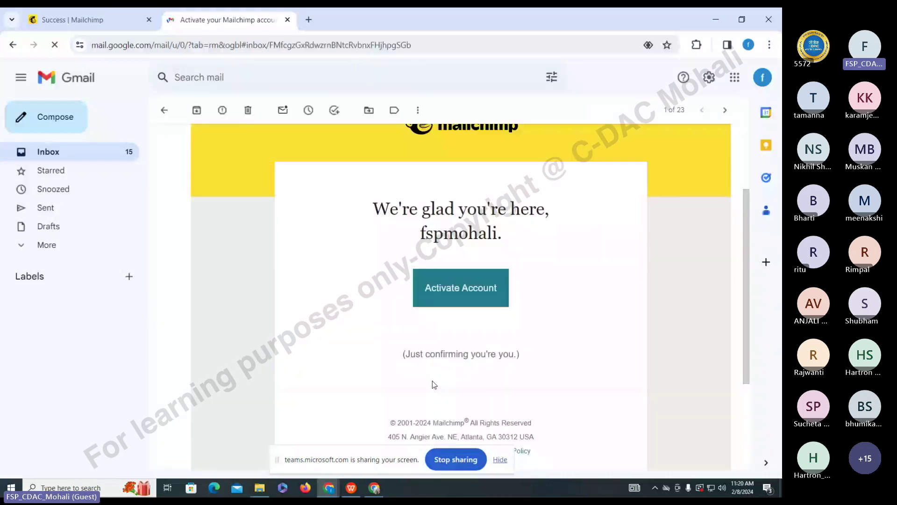
click(454, 295)
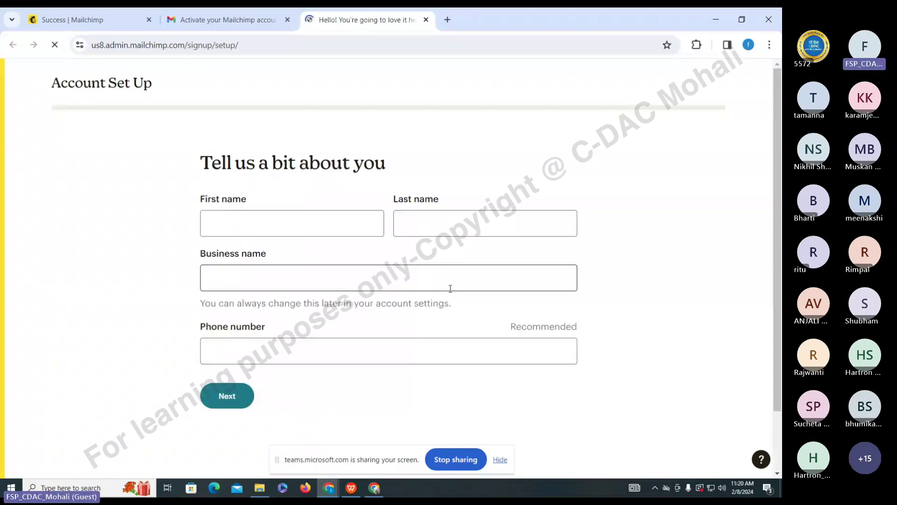
- Enter the account holder's first and last name and business name 'e learning'
click(351, 230)
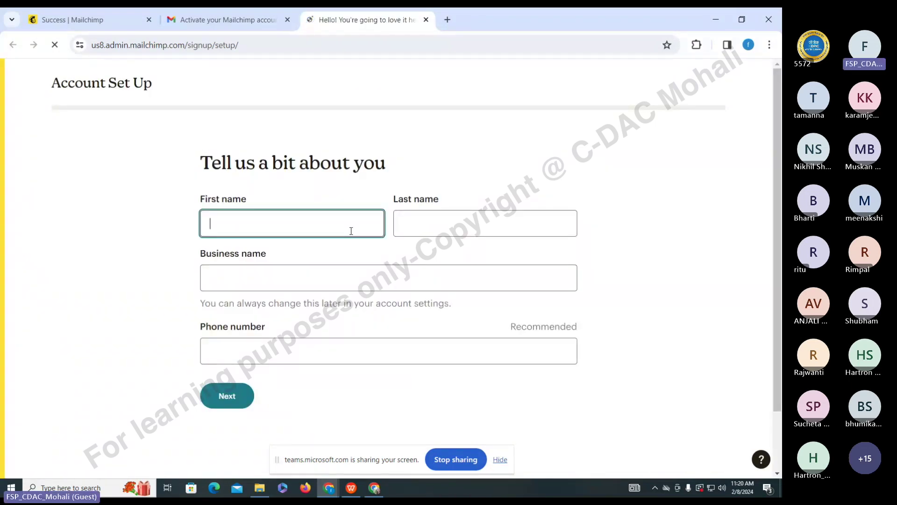
text(fsp)
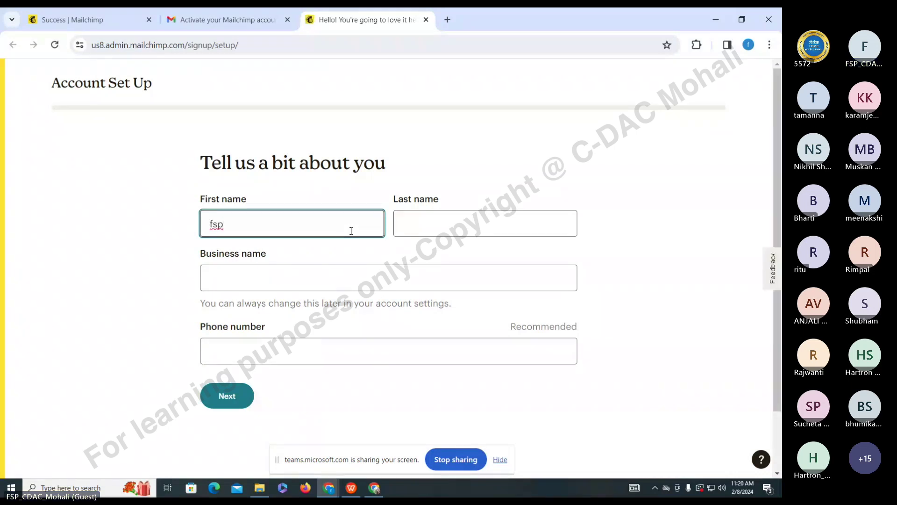
click(544, 224)
text(m)
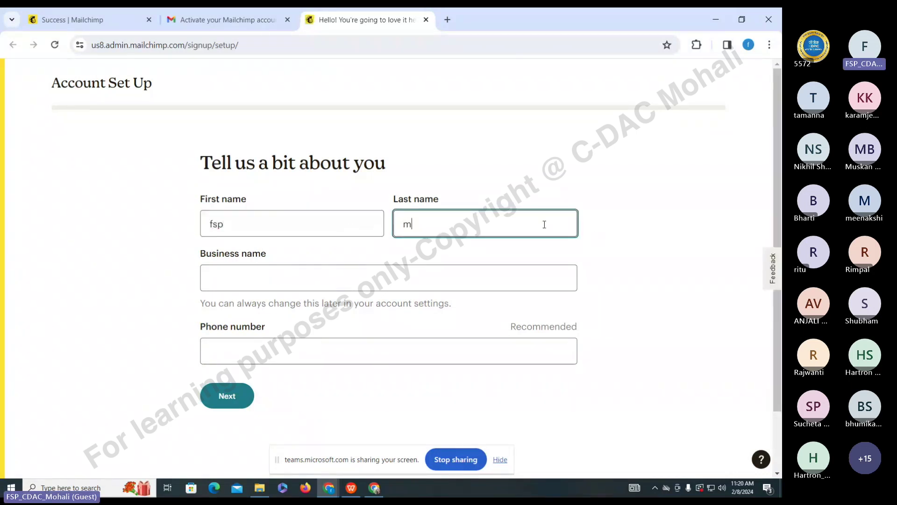
text(ohal)
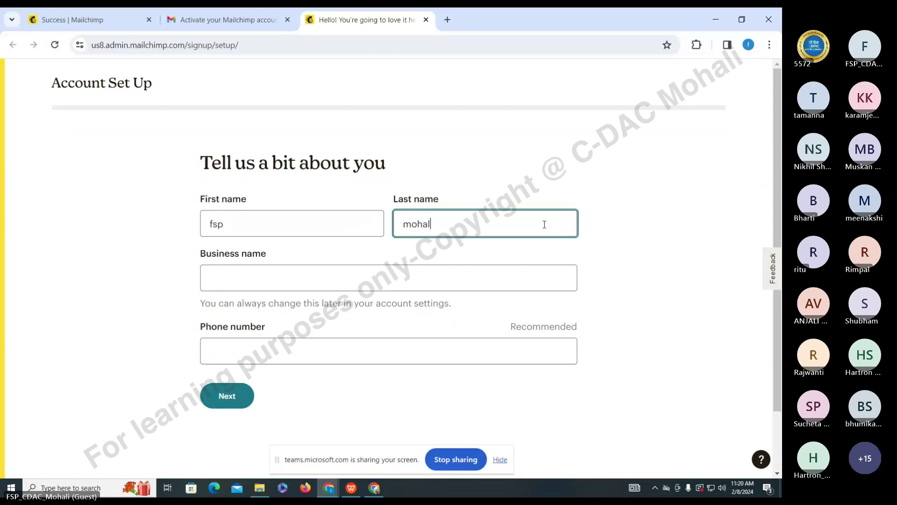
text(i)
click(414, 280)
text(e)
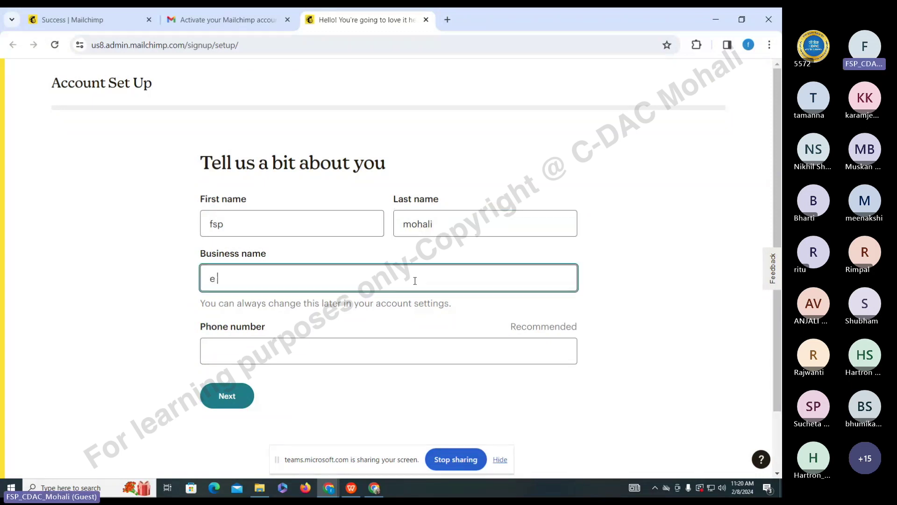
text( learning)
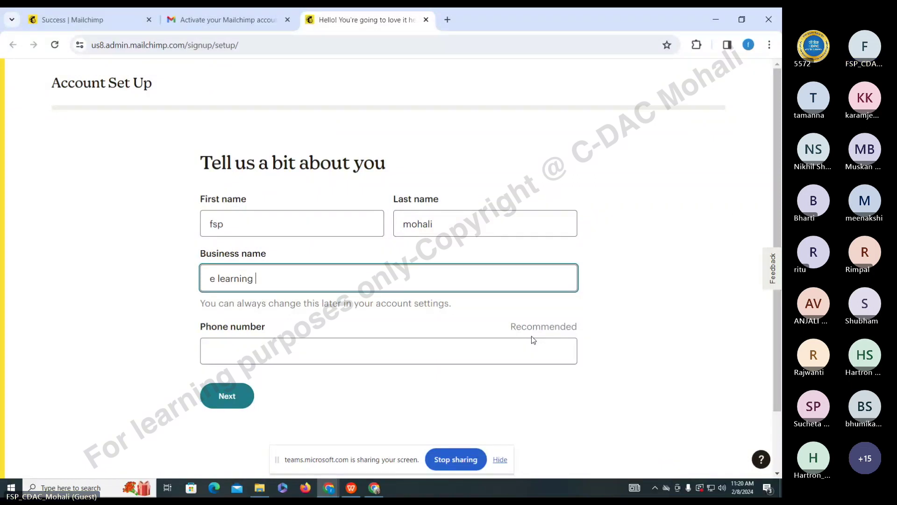
- Fill the business address from a Google street suggestion, continue, and decline Chrome's save-address prompt
click(239, 396)
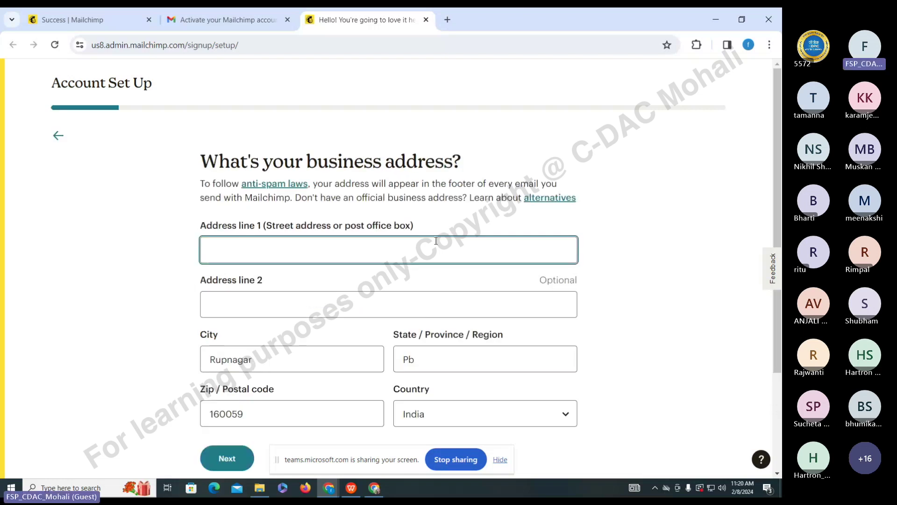
scroll(429, 247, down, 3)
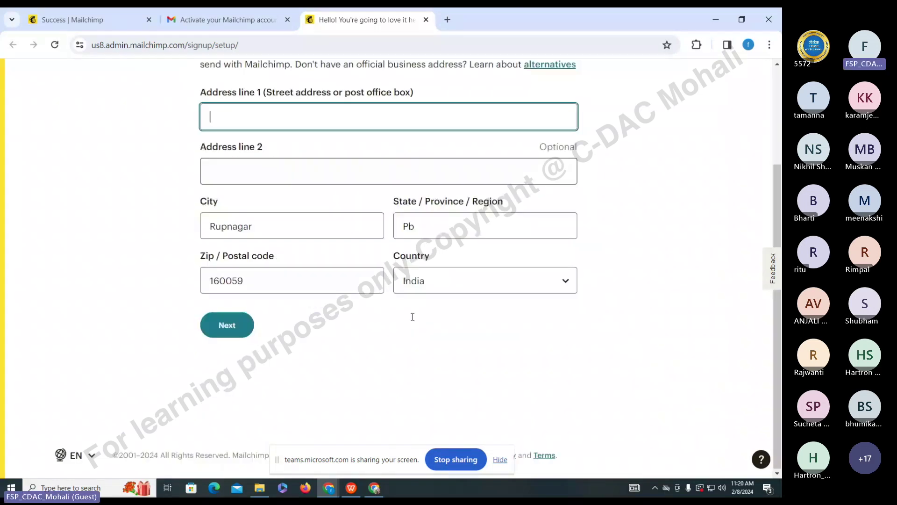
click(227, 343)
click(248, 115)
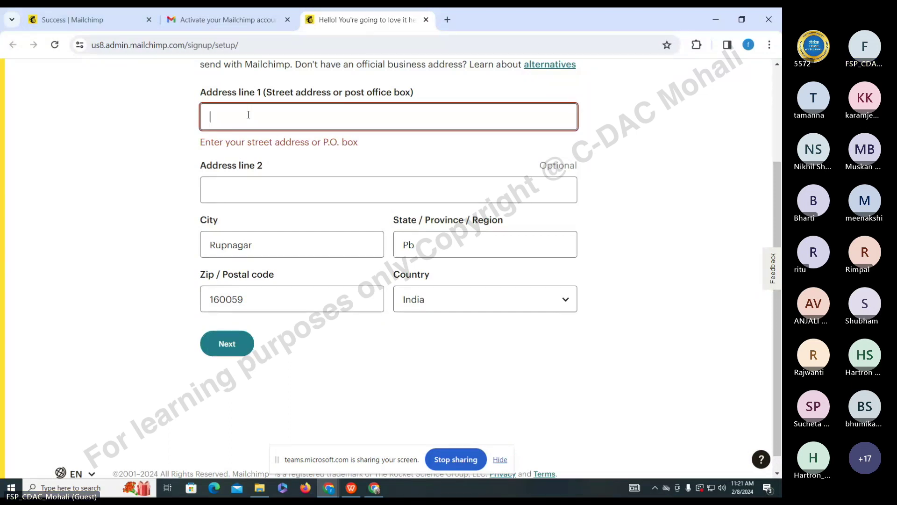
text(mohal)
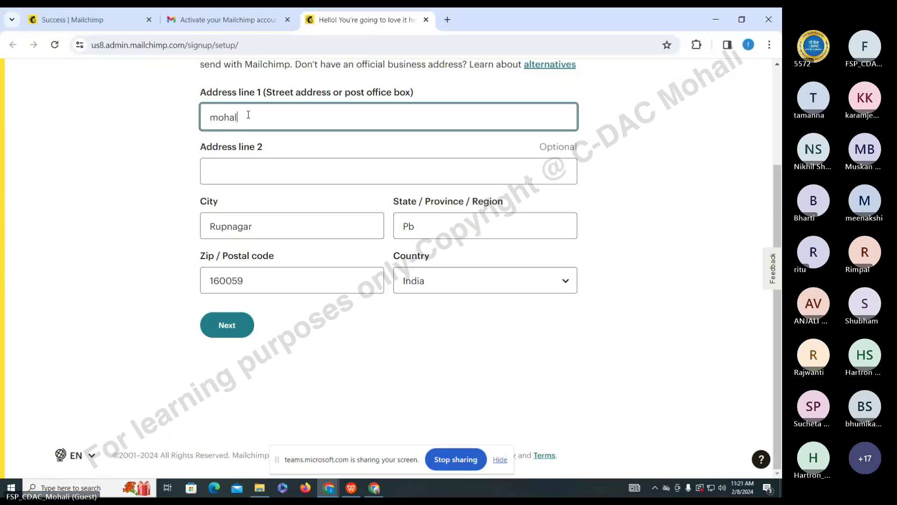
text(i)
key(BackSpace)
key(BackSpace)
key(BackSpace)
key(BackSpace)
key(BackSpace)
key(BackSpace)
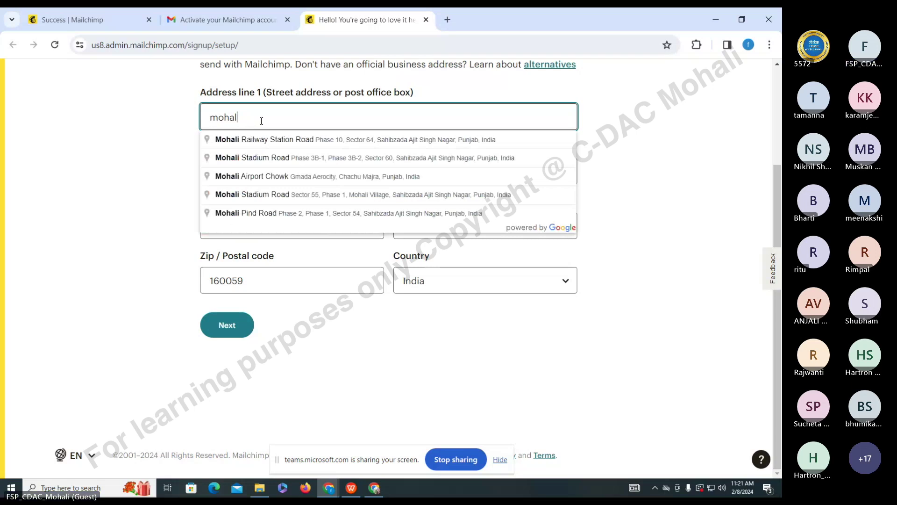
text(cdac)
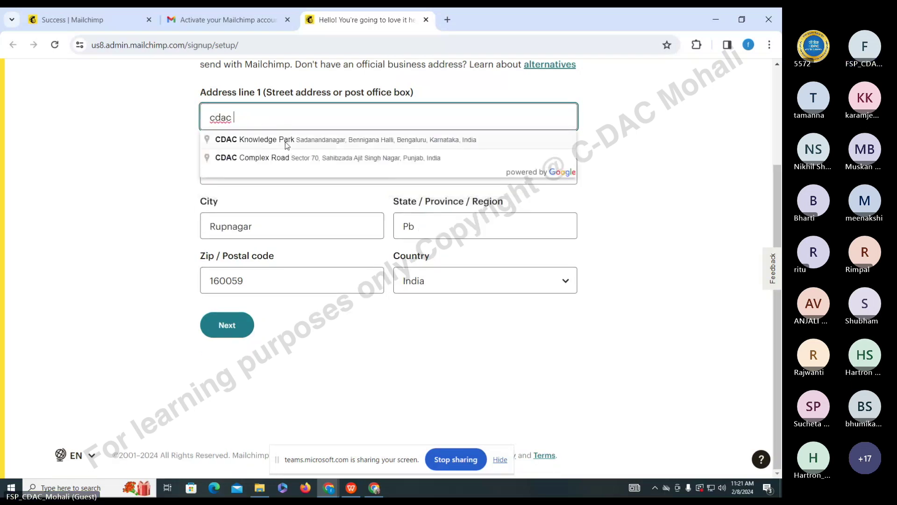
click(285, 157)
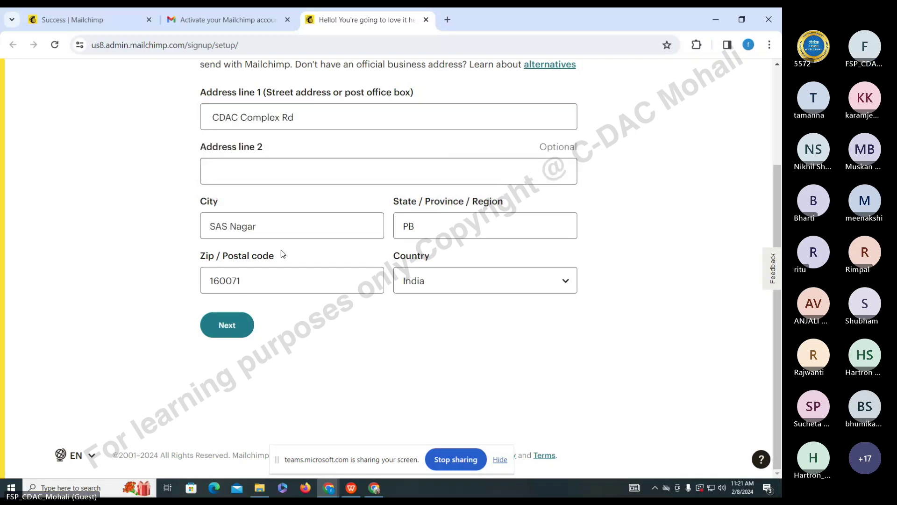
click(219, 333)
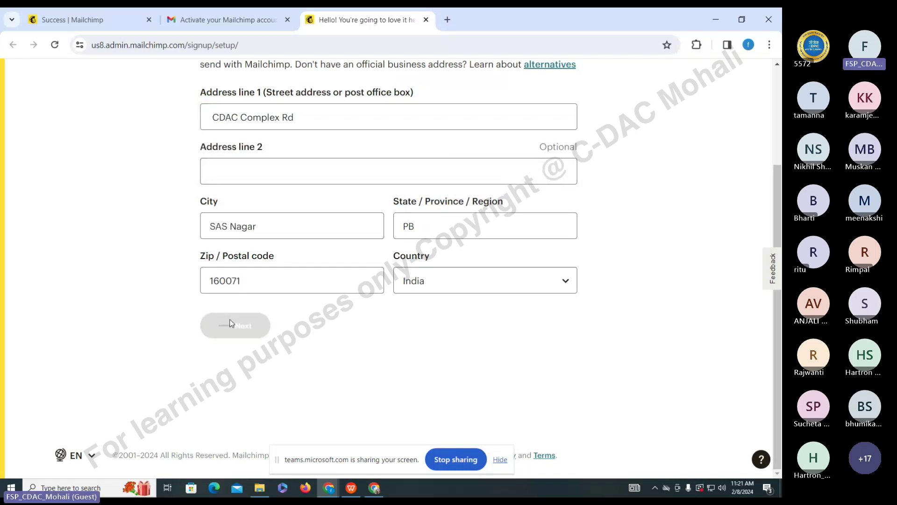
click(645, 240)
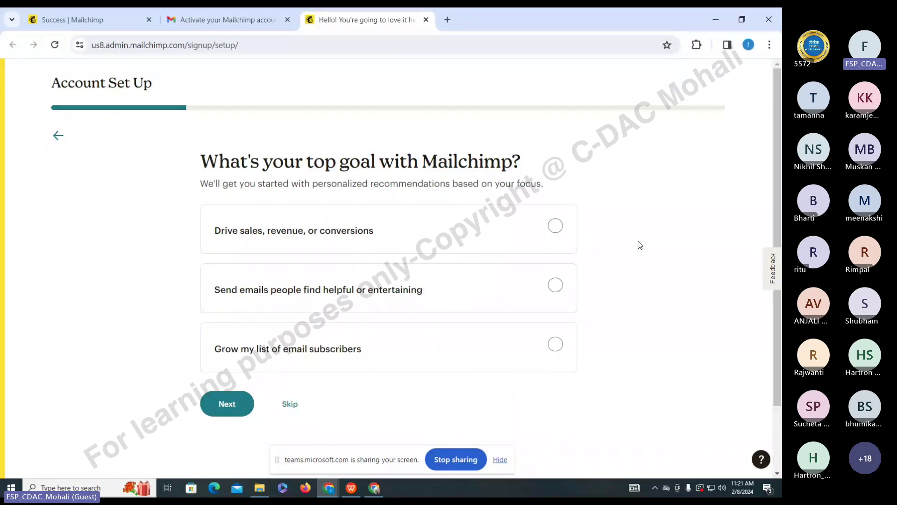
- Pick 'Drive sales, revenue, or conversions' as the top goal and continue
click(544, 238)
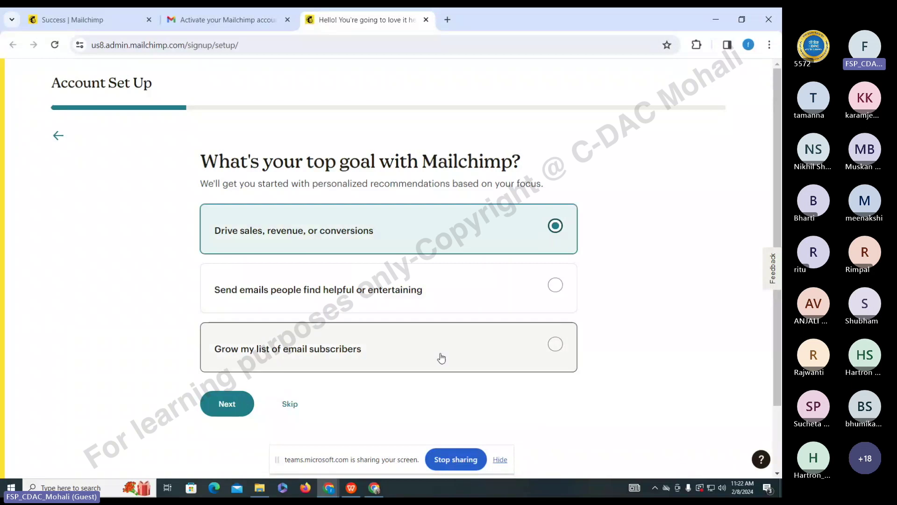
click(243, 403)
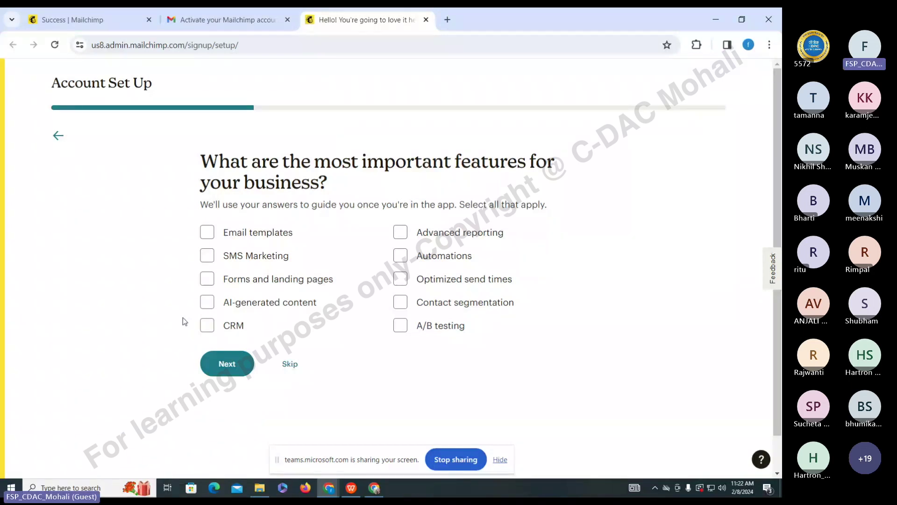
- Tick CRM, Email templates, Forms and landing pages, AI-generated content and SMS Marketing, then continue
click(206, 328)
click(207, 233)
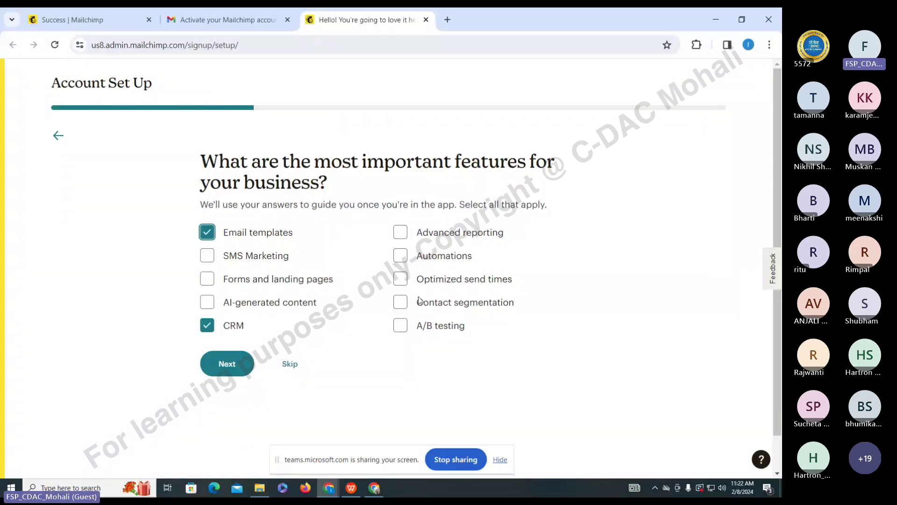
click(297, 280)
click(296, 303)
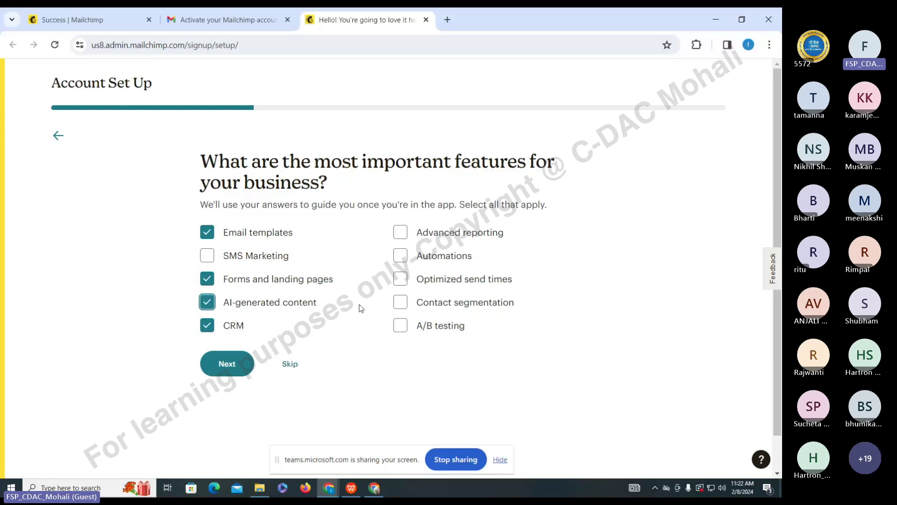
drag(225, 20, 360, 20)
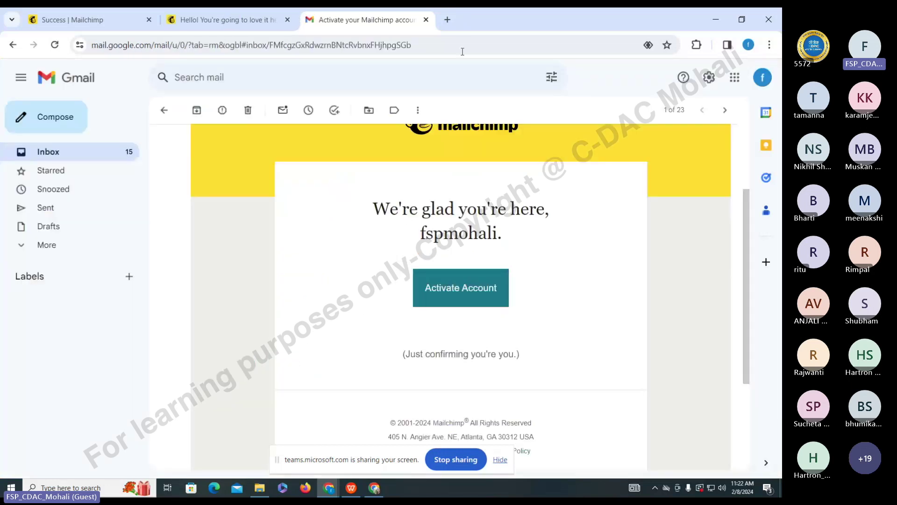
click(159, 23)
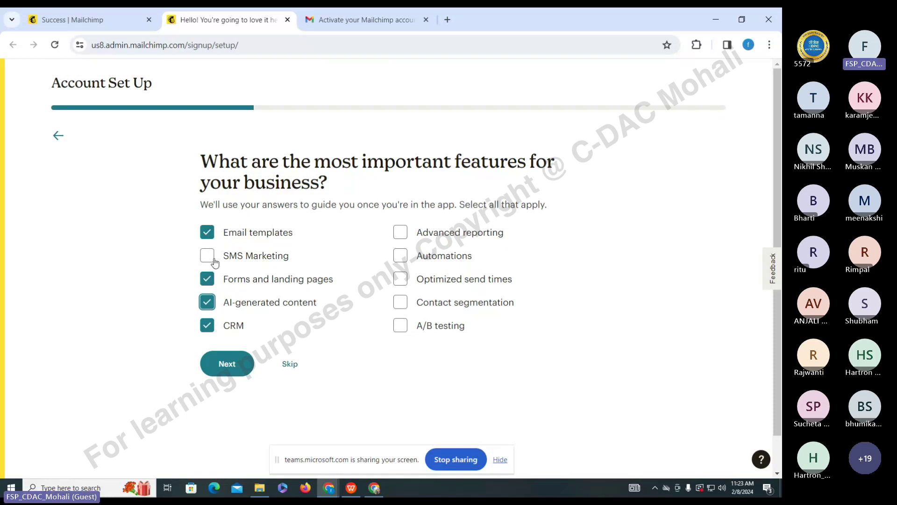
click(215, 262)
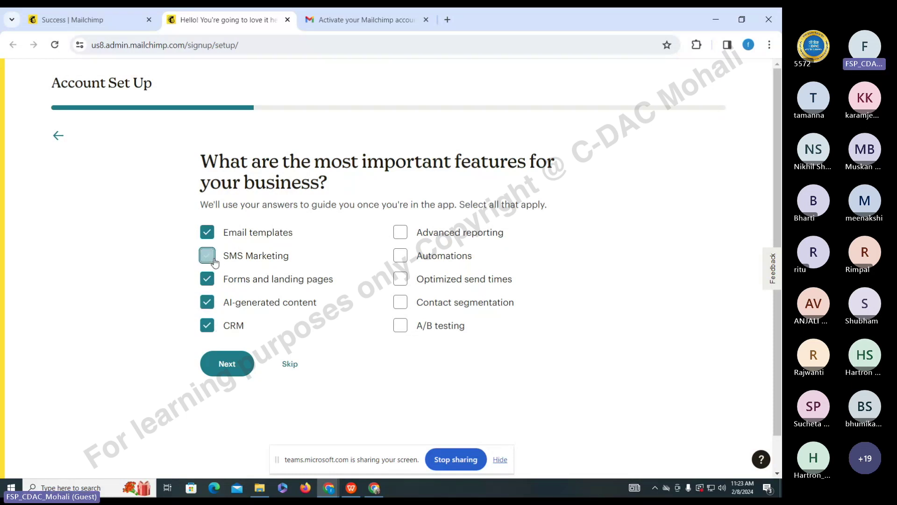
click(234, 364)
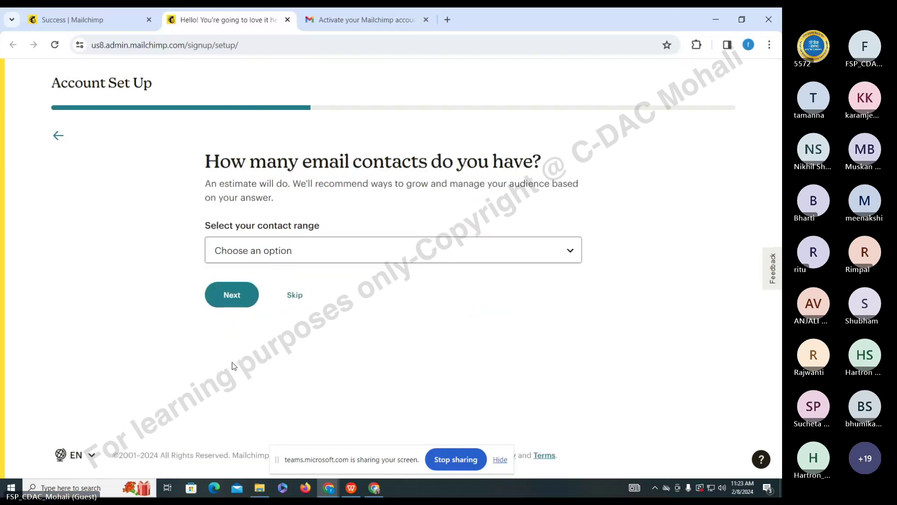
- Set the contact range to 0 - 500 and continue
click(272, 256)
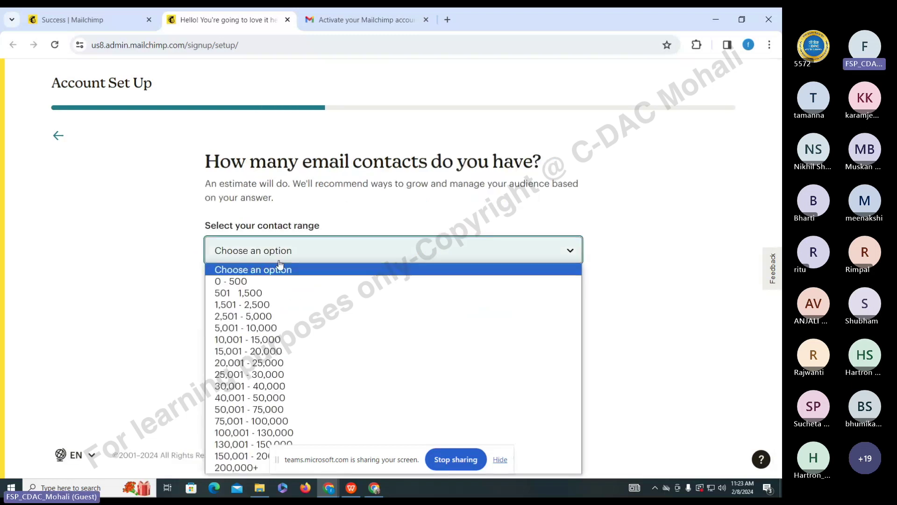
click(260, 279)
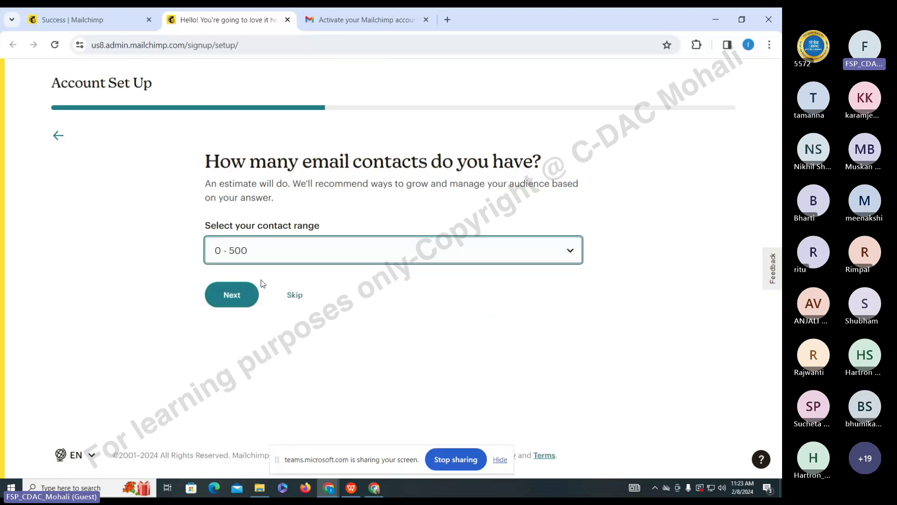
click(243, 305)
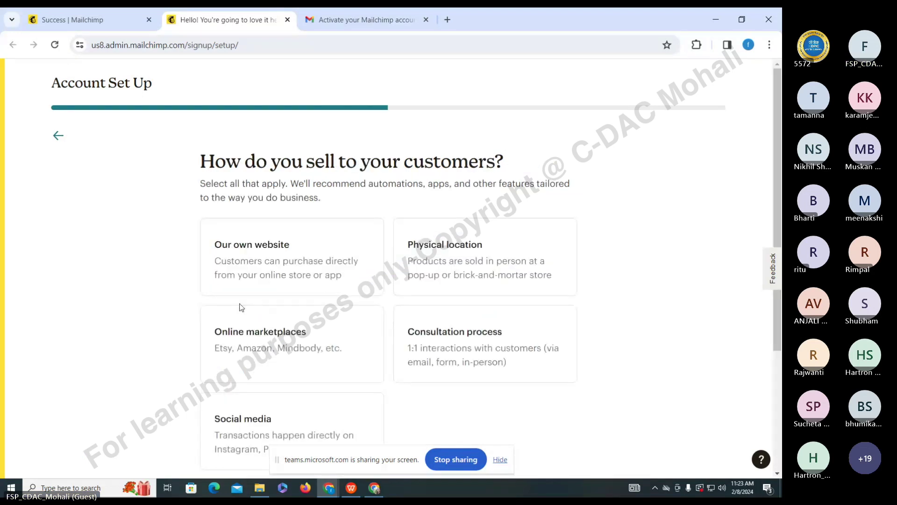
- Select Social media and Our own website as sales channels and continue
scroll(558, 291, down, 2)
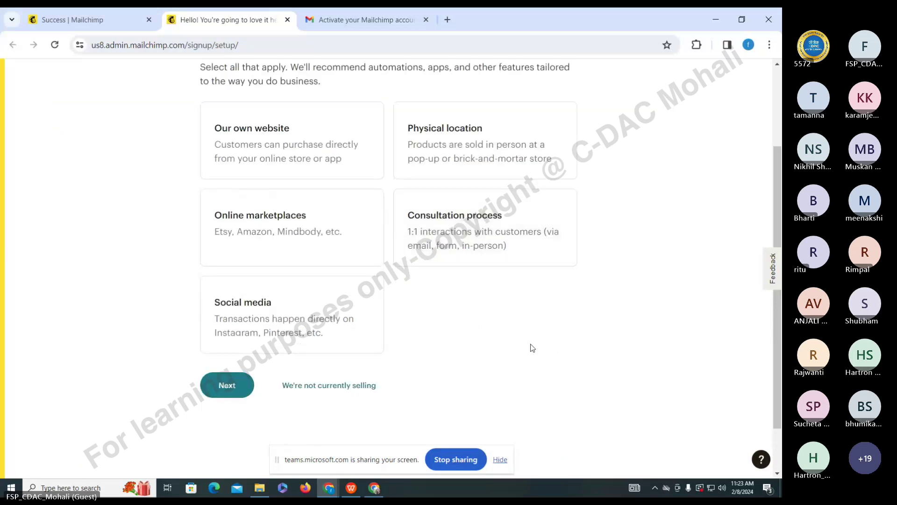
click(311, 222)
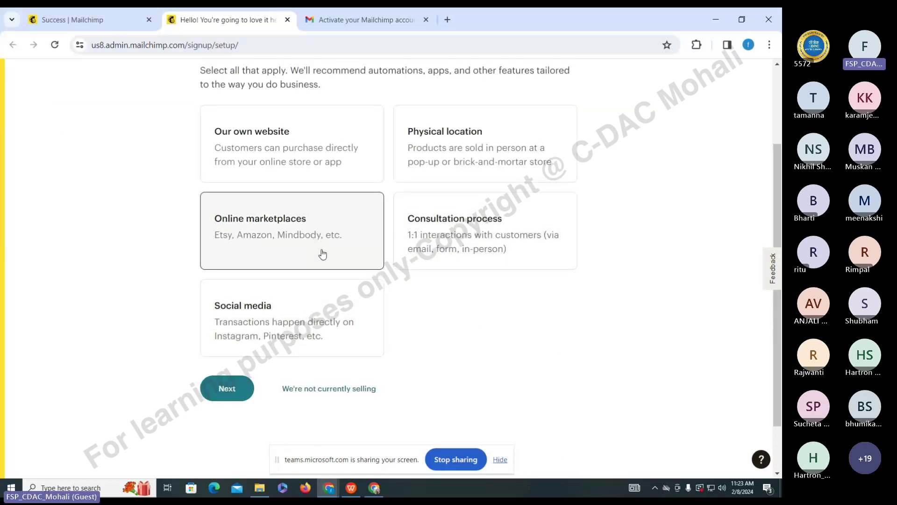
scroll(322, 254, up, 2)
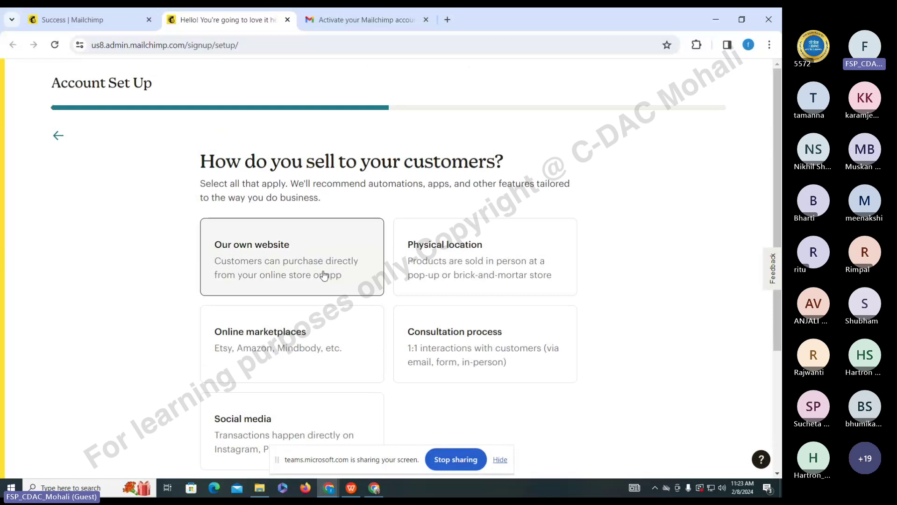
scroll(301, 361, down, 1)
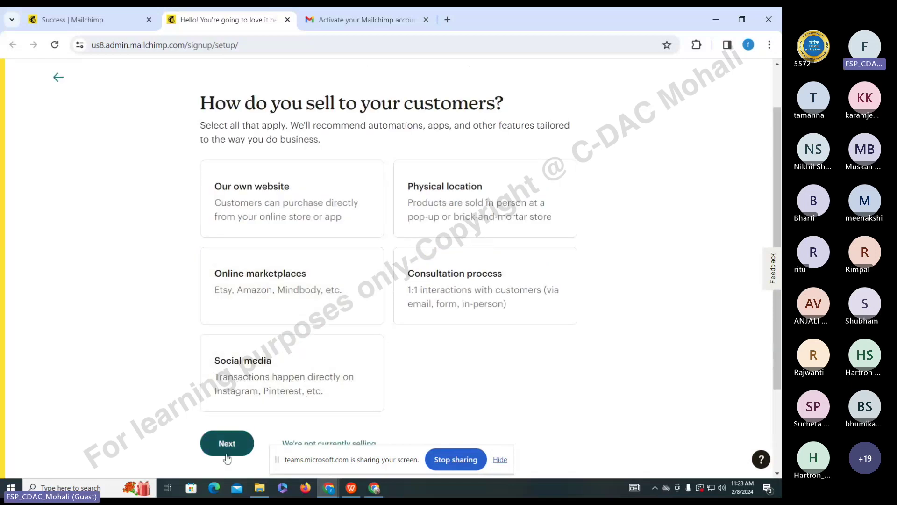
click(260, 387)
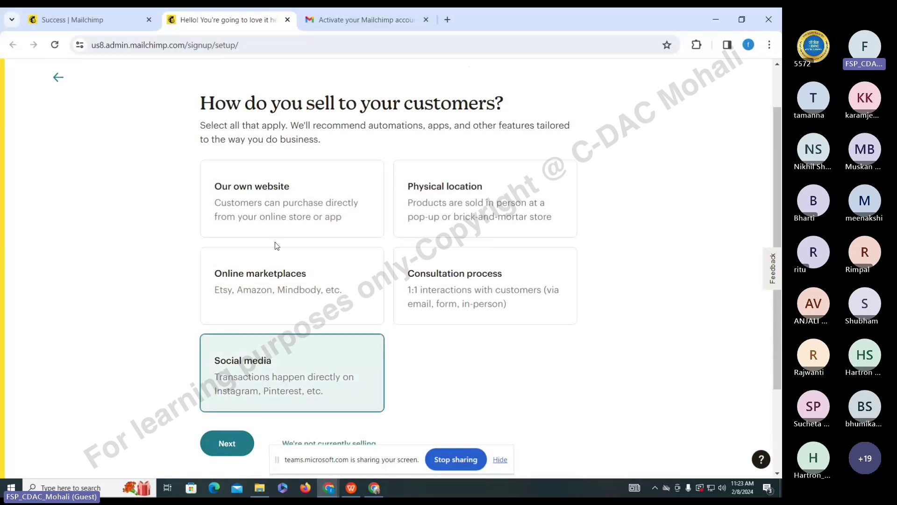
click(276, 215)
click(225, 444)
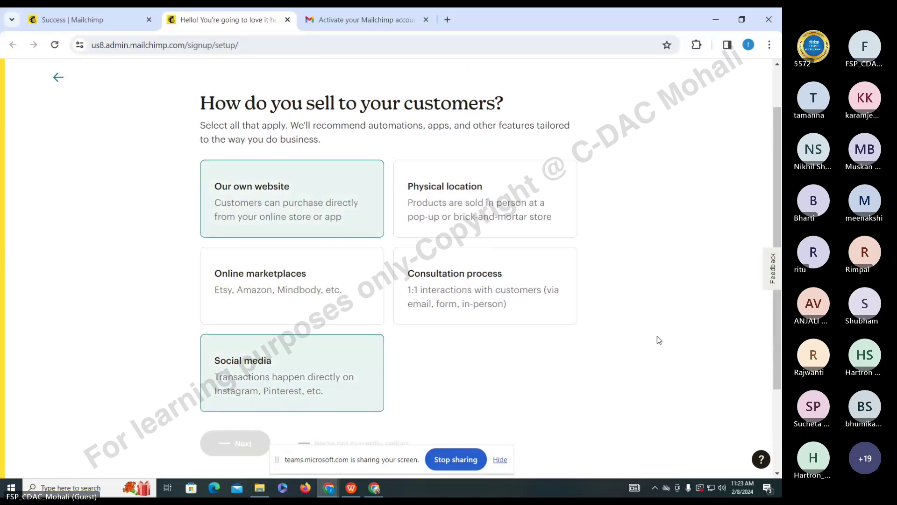
- Type socialmobileskills.in into the brand-import Website URL field
click(356, 285)
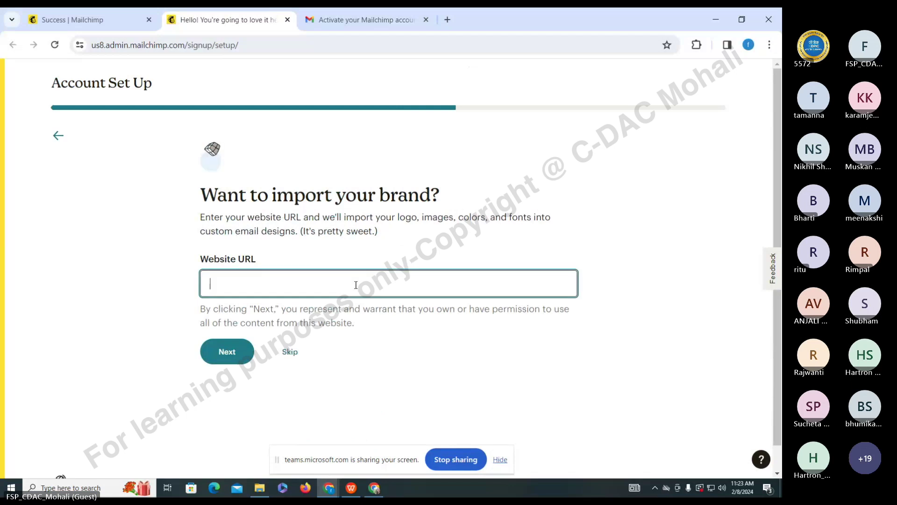
text(socialmo)
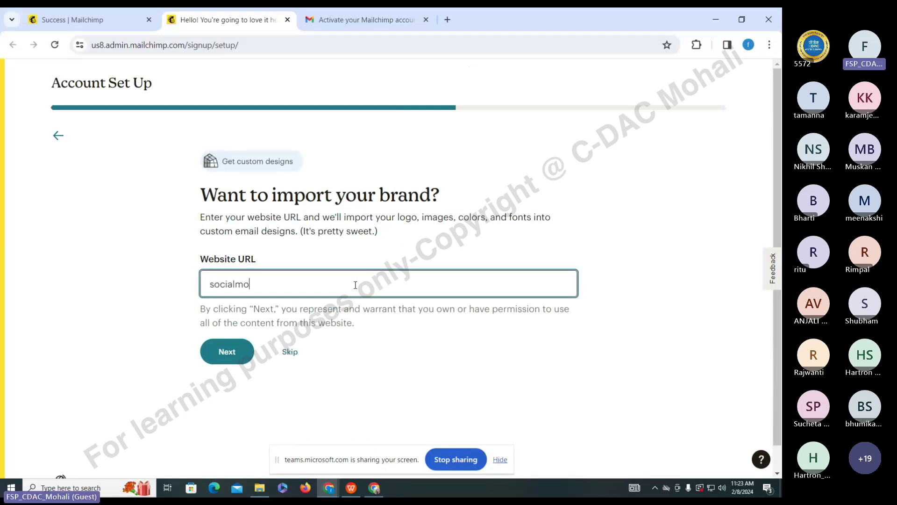
text(bileskills.in)
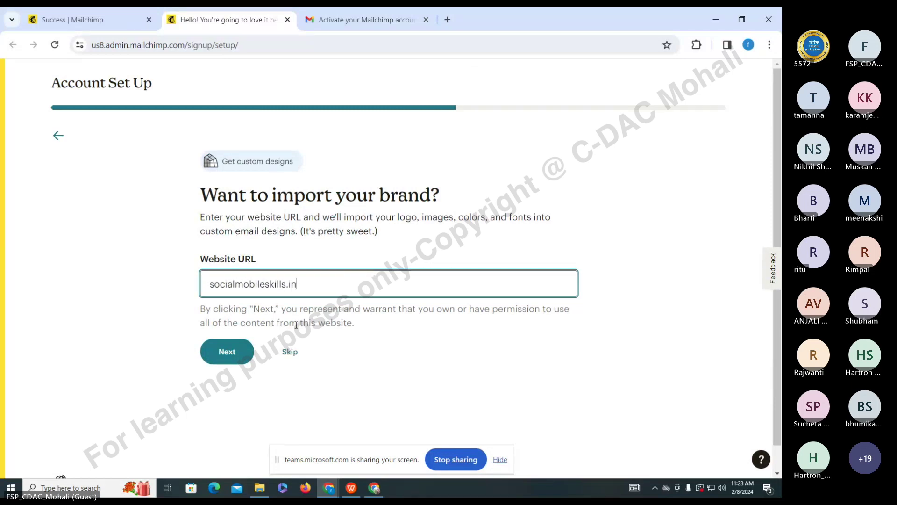
- Submit socialmobileskills.in as the website and browse the Premium, Standard, Essentials and Free plans
click(231, 360)
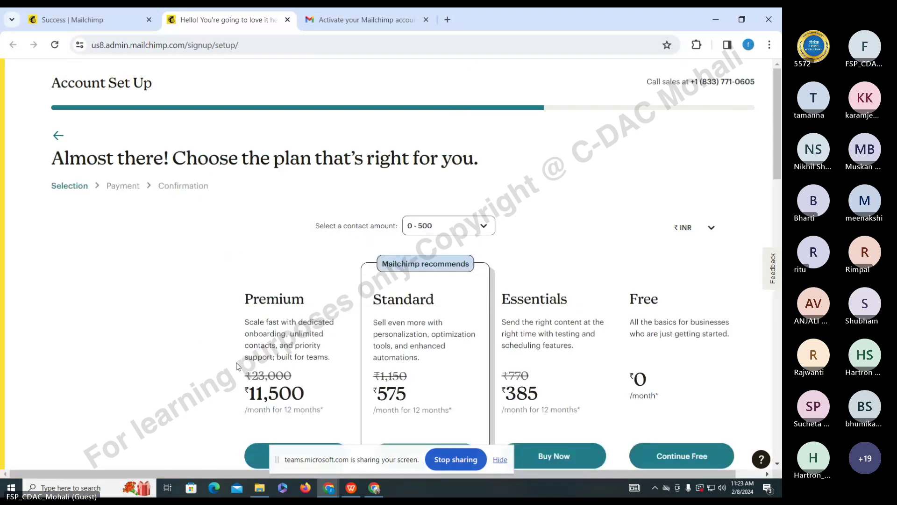
scroll(679, 285, down, 4)
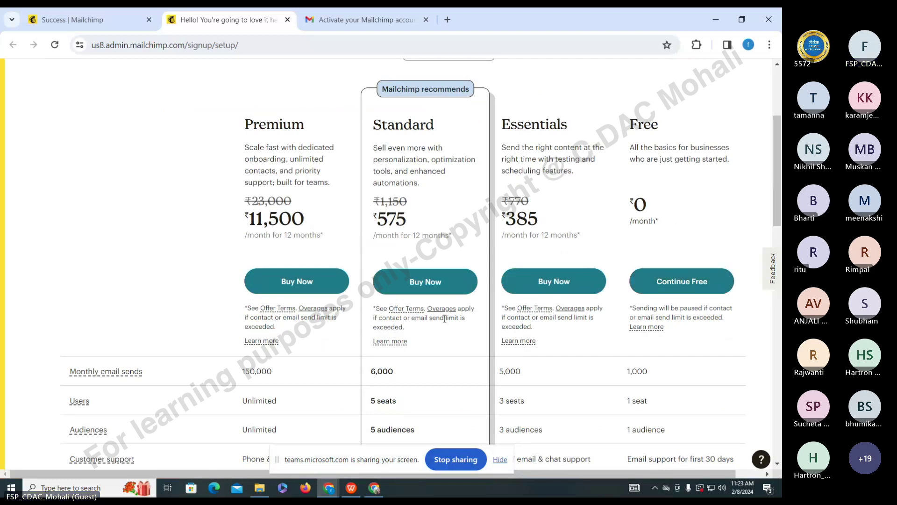
scroll(444, 320, down, 5)
scroll(444, 324, up, 3)
scroll(445, 324, up, 4)
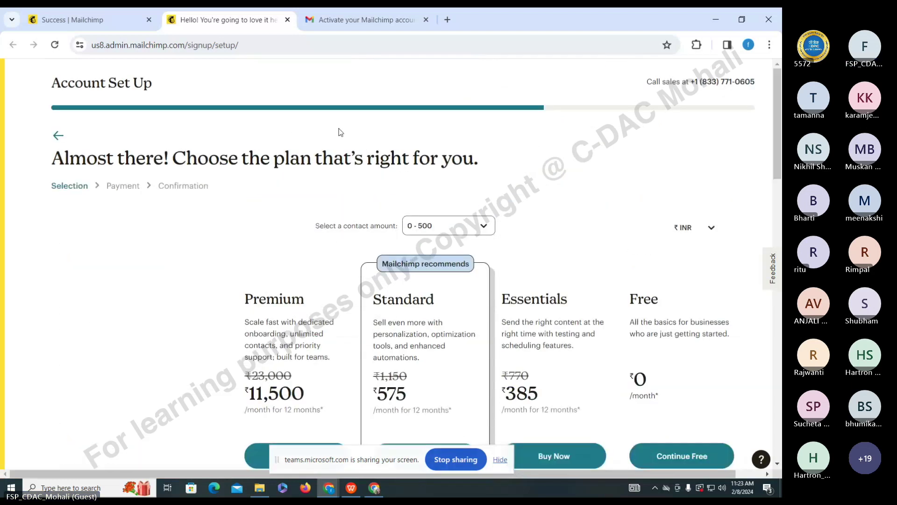
click(83, 24)
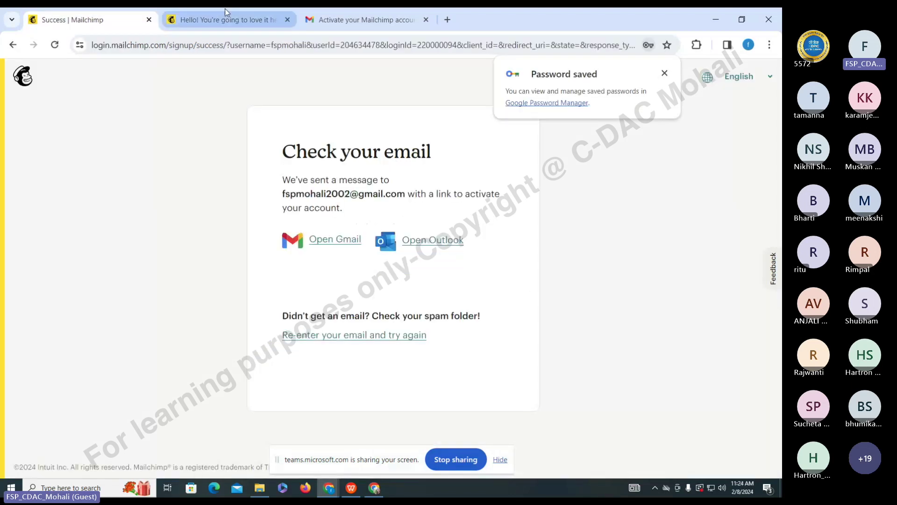
click(226, 13)
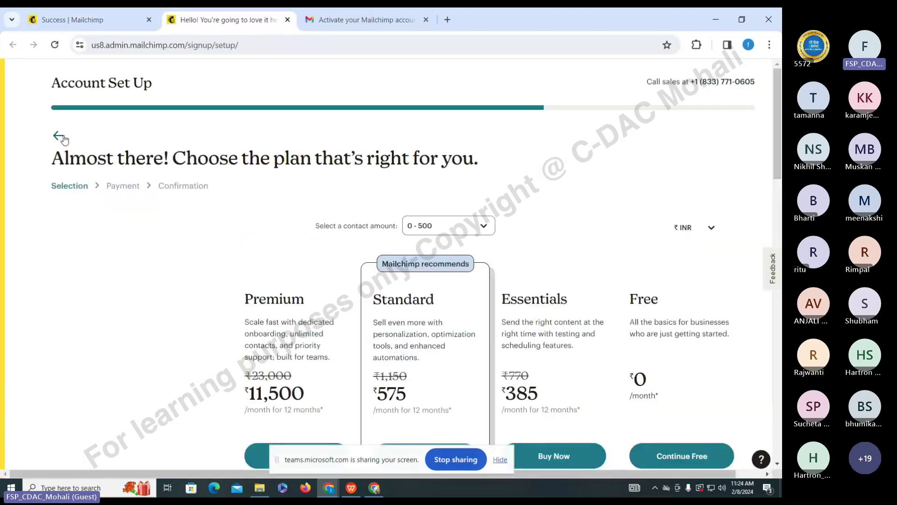
- Return to the features checklist and uncheck SMS Marketing, CRM and AI-generated content
click(61, 138)
click(61, 137)
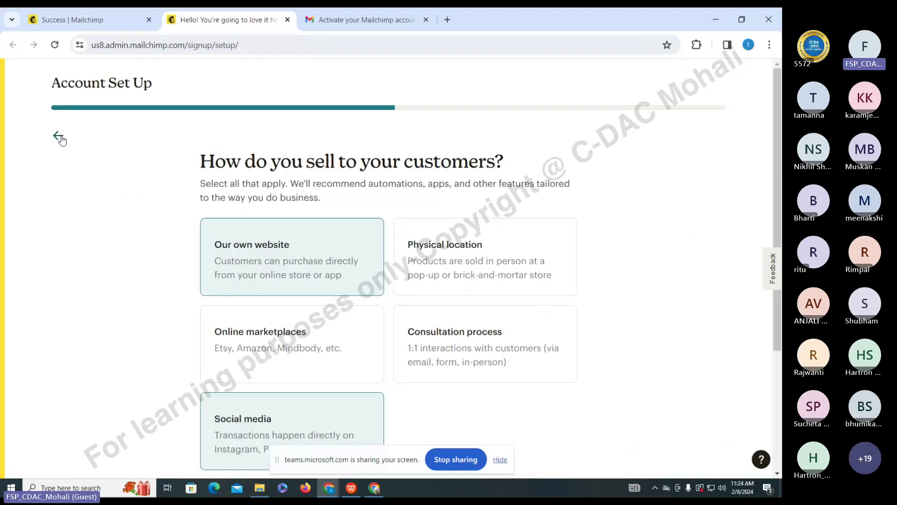
click(59, 137)
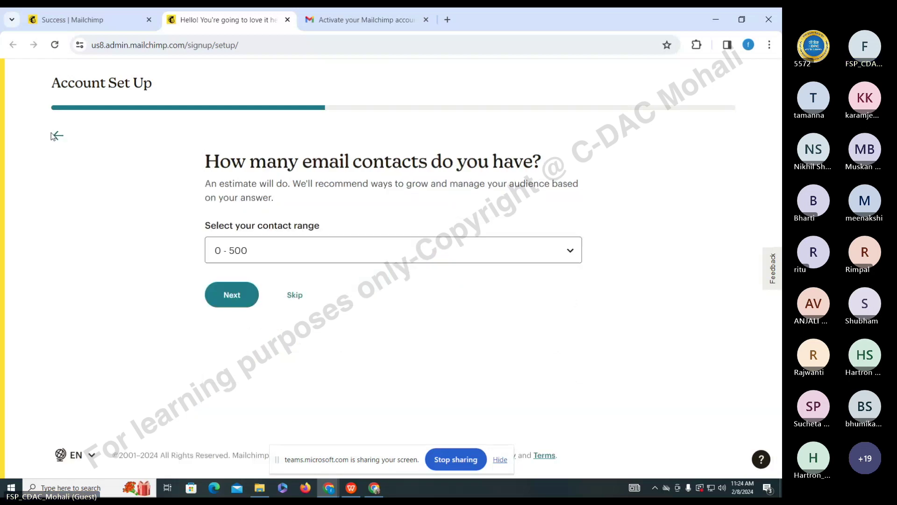
click(55, 136)
click(207, 255)
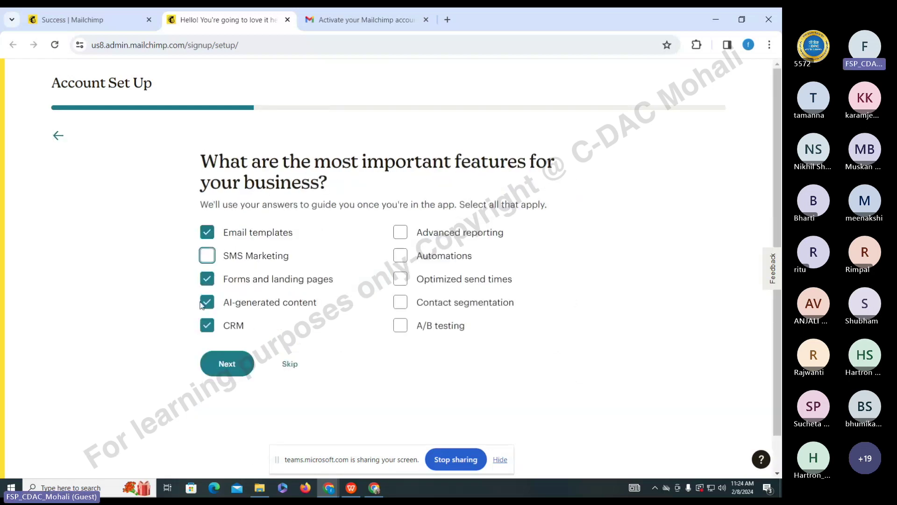
click(207, 326)
click(207, 302)
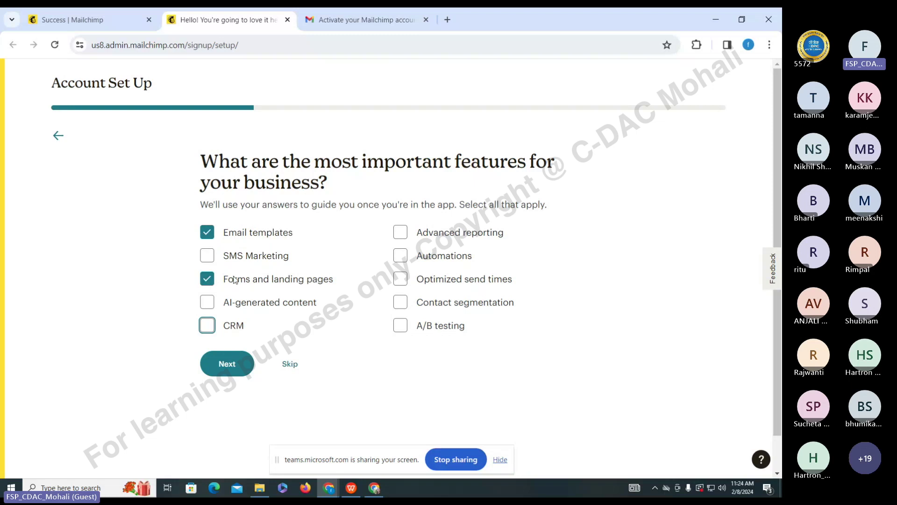
- Continue through the 0 - 500 contacts, sales channel and brand-import steps
click(227, 364)
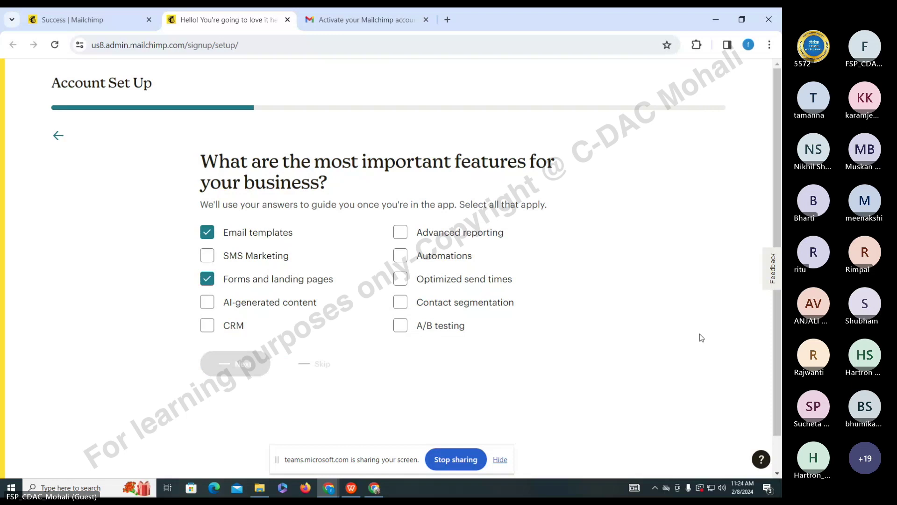
click(234, 296)
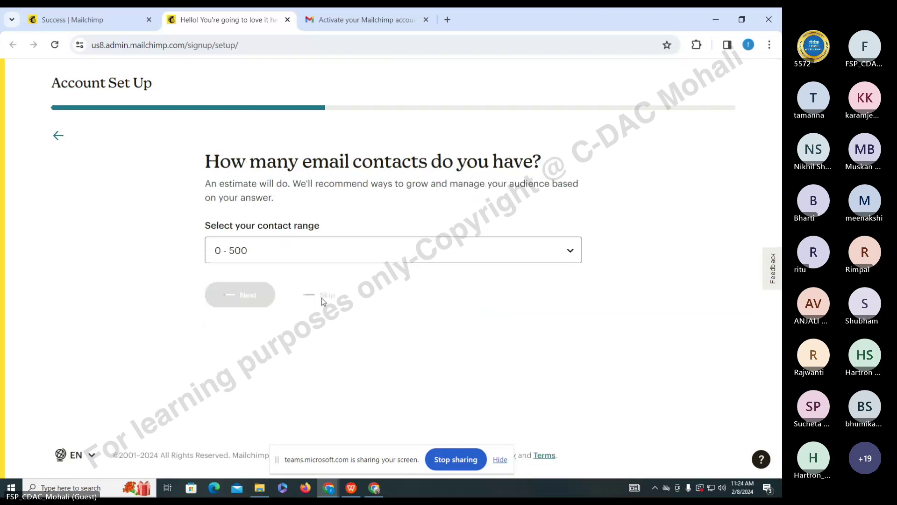
scroll(499, 435, down, 3)
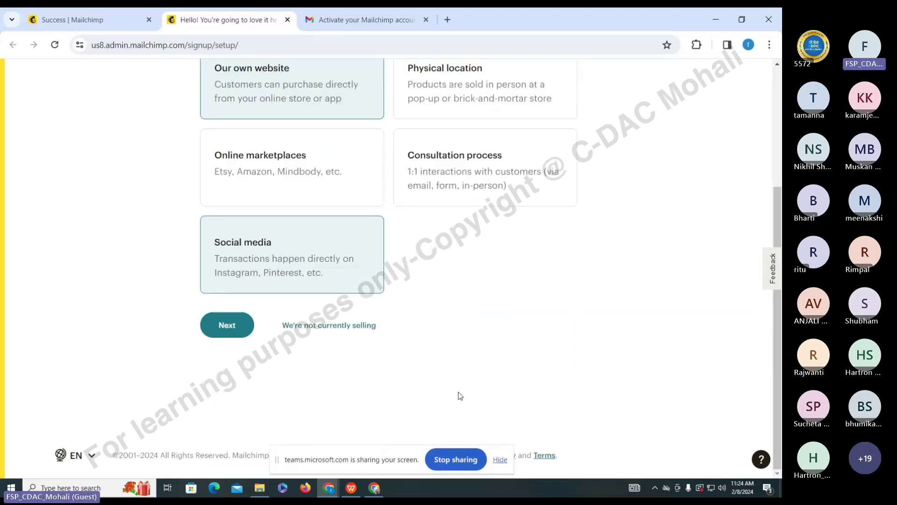
click(249, 320)
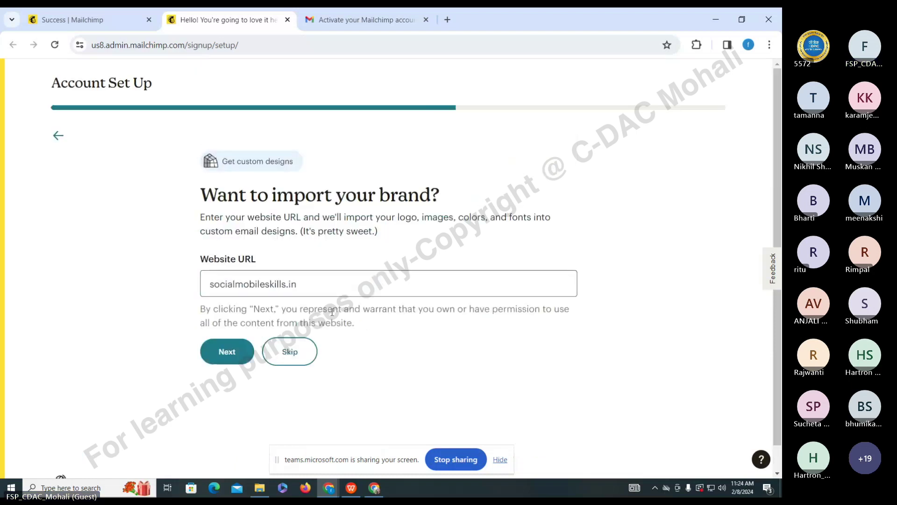
key(Return)
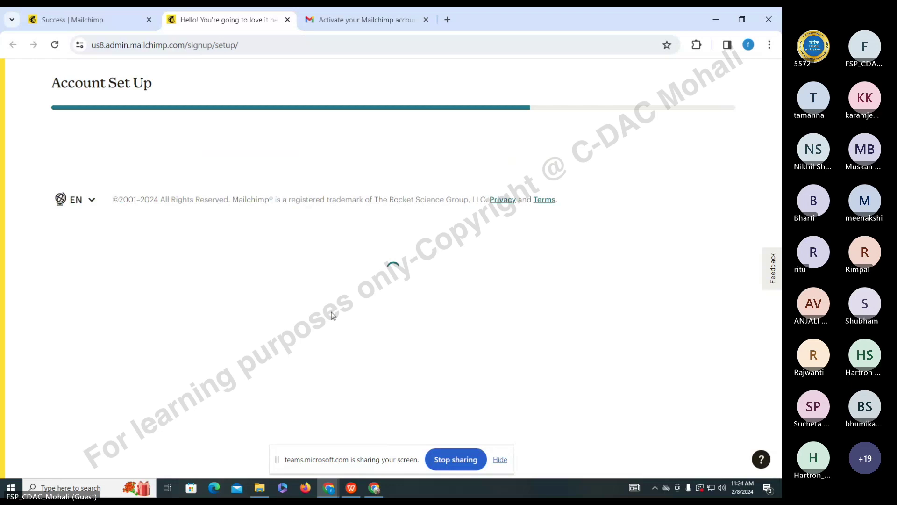
- Compare the pricing plans and continue on the Free plan to the Home dashboard
scroll(740, 237, down, 1)
scroll(588, 334, down, 4)
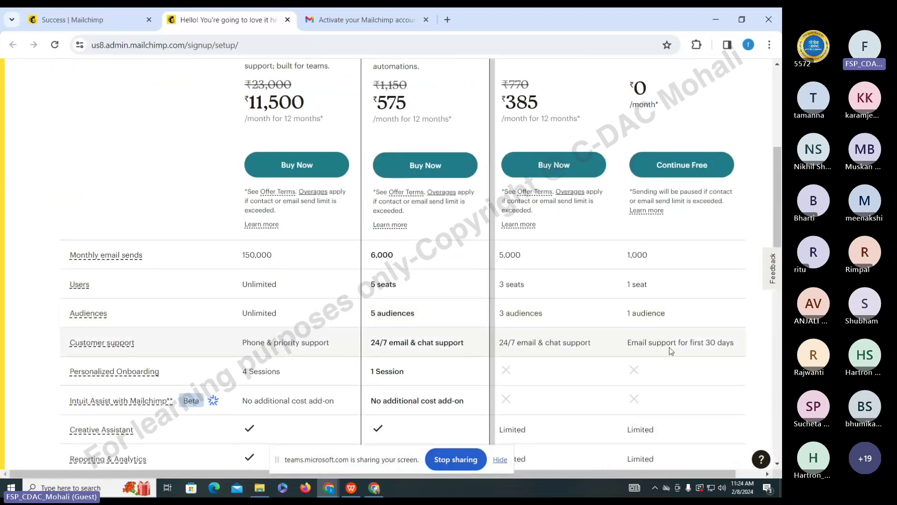
scroll(671, 351, up, 4)
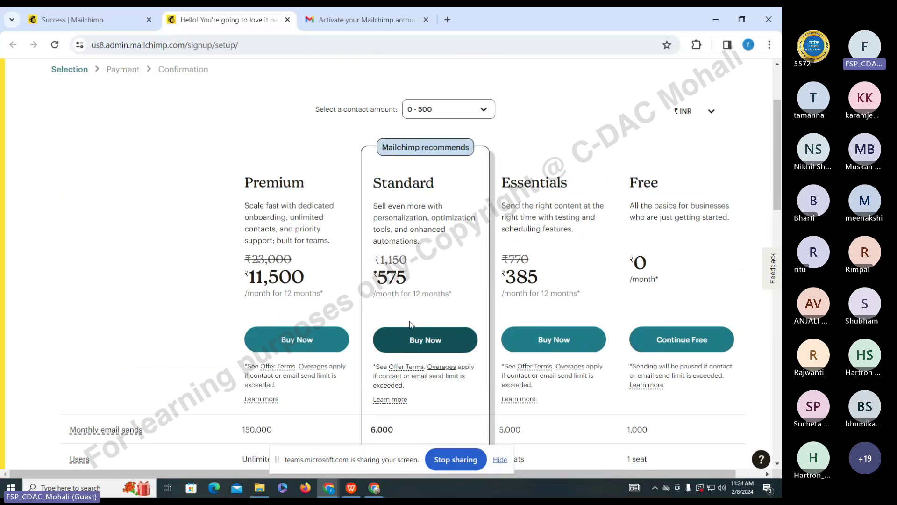
scroll(412, 324, down, 2)
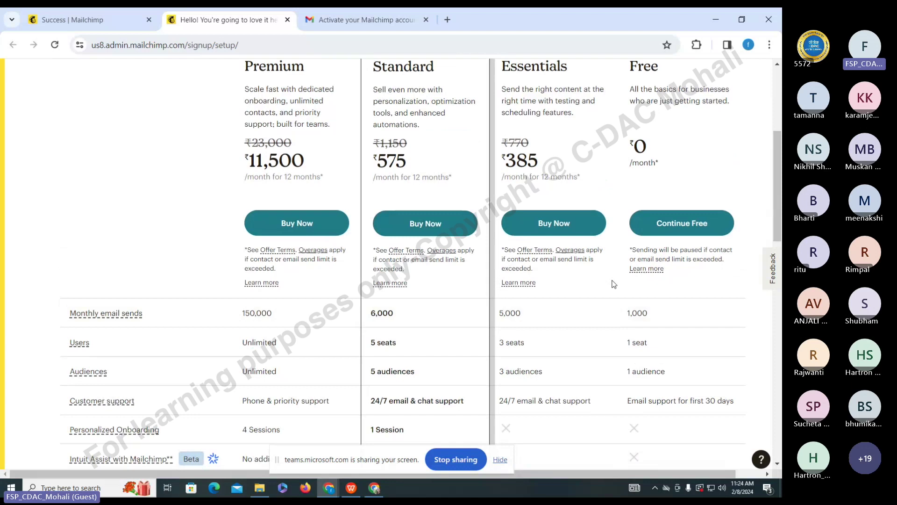
scroll(613, 284, up, 4)
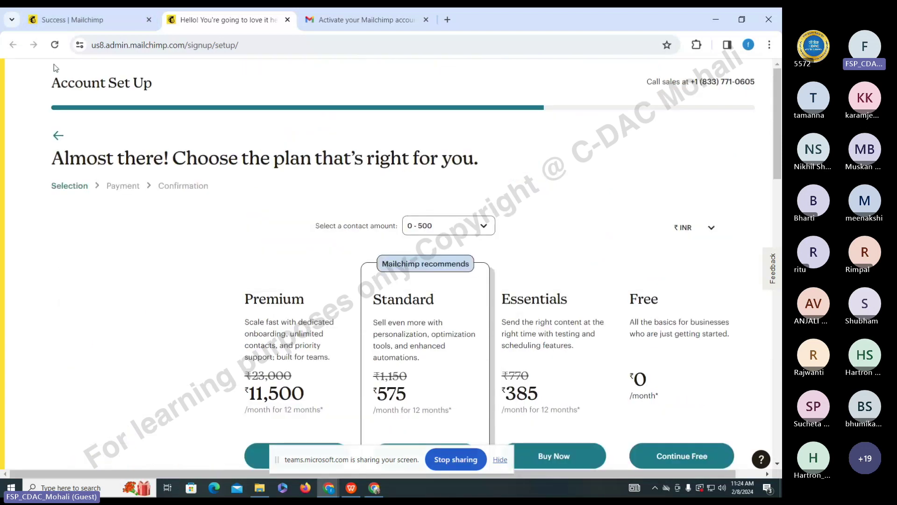
scroll(234, 140, down, 3)
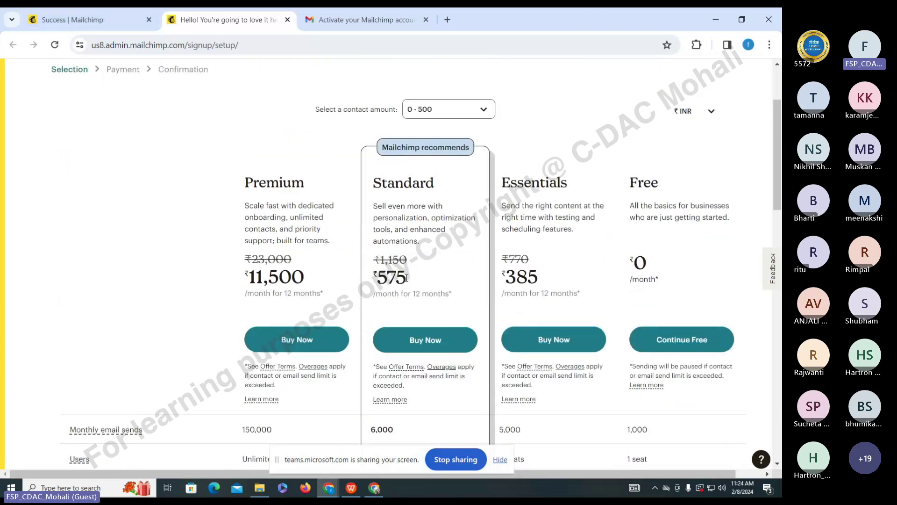
scroll(450, 416, down, 3)
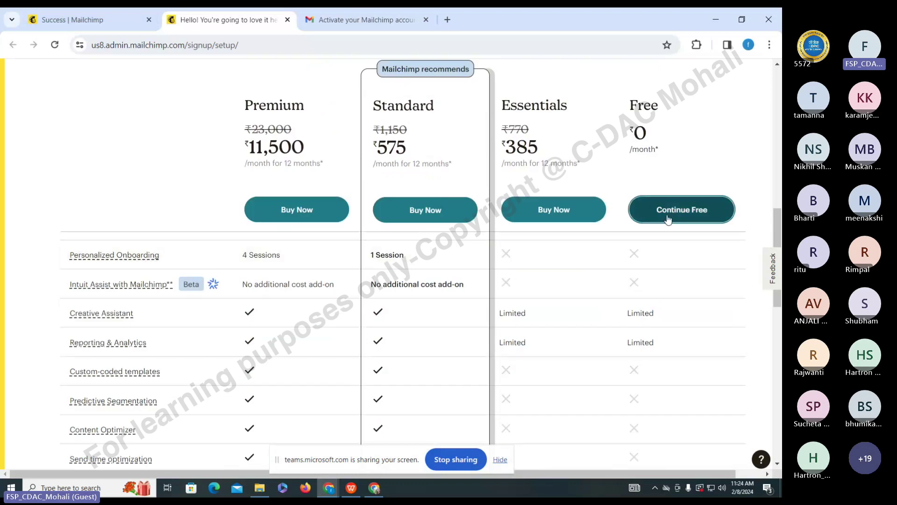
click(668, 219)
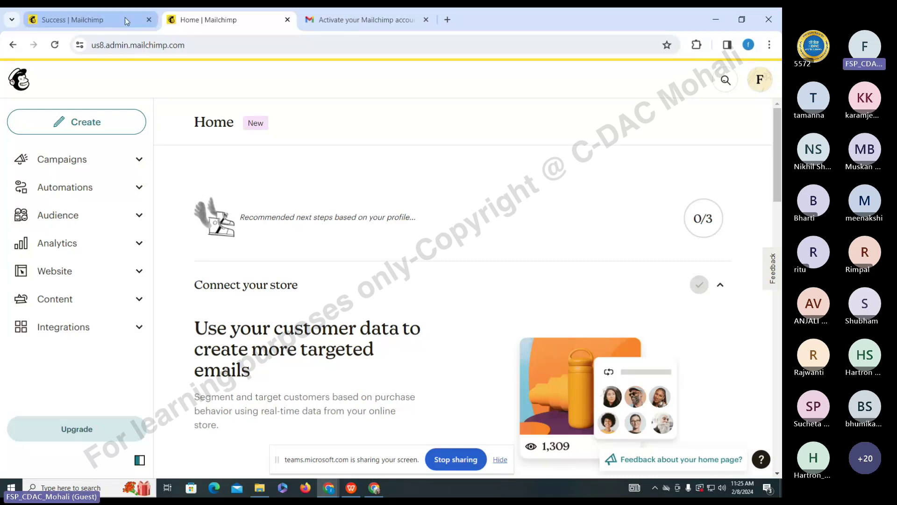
- From Campaigns, create a new Regular email campaign via Design Email
click(184, 46)
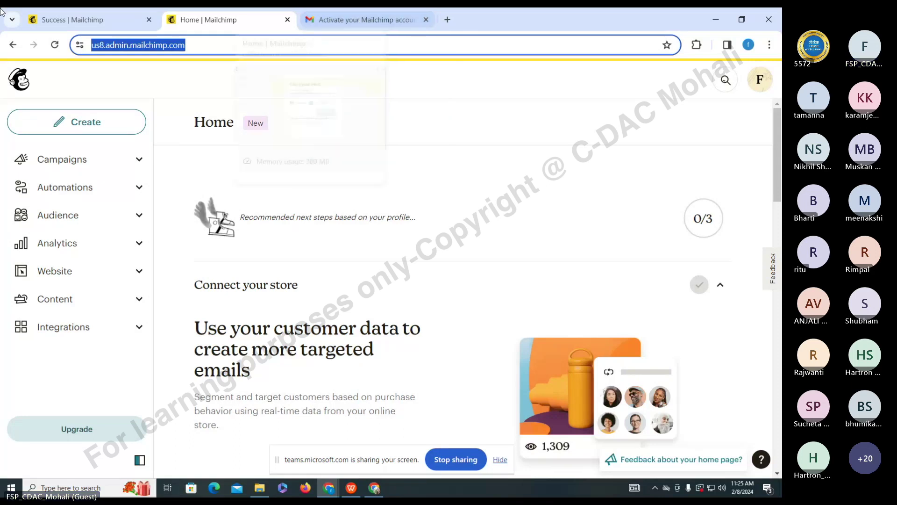
click(140, 161)
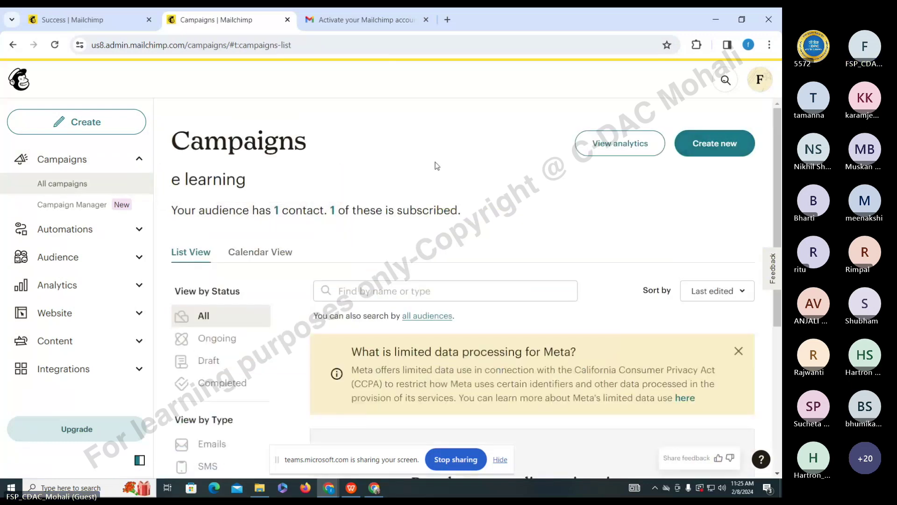
click(721, 145)
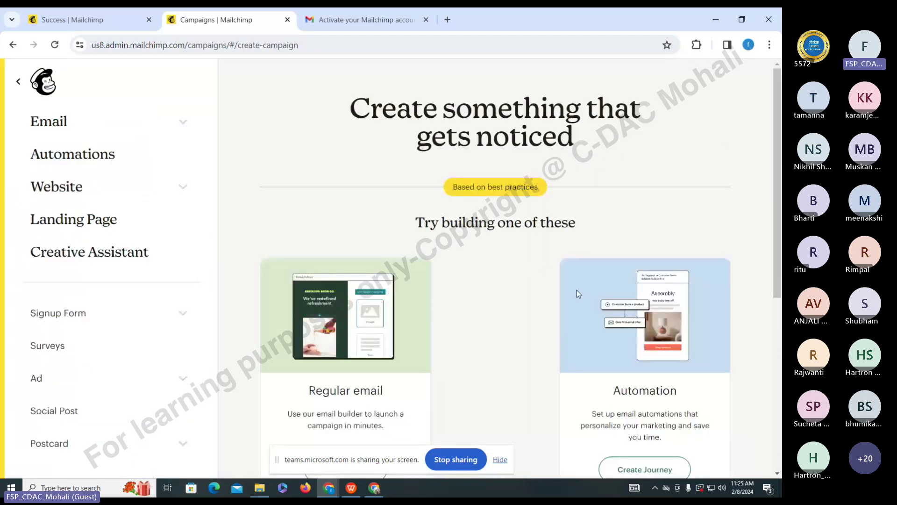
scroll(578, 293, down, 2)
scroll(420, 334, up, 1)
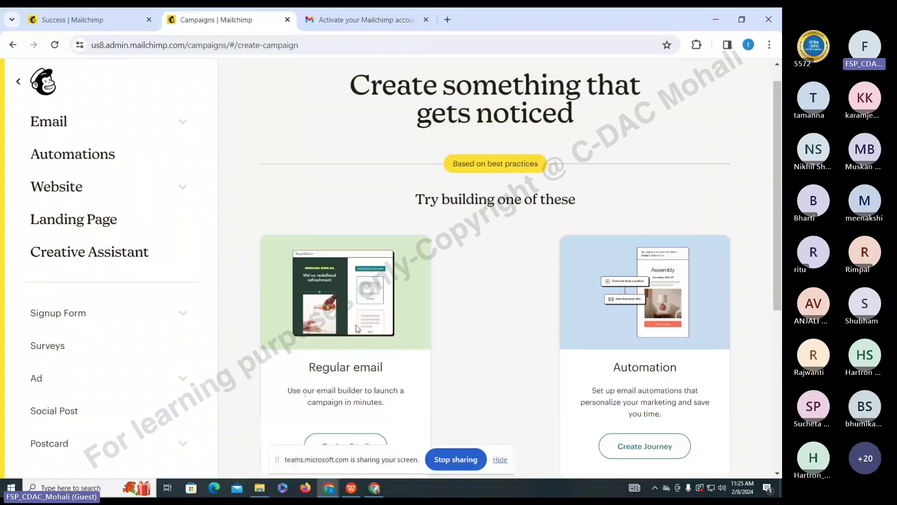
scroll(358, 329, down, 3)
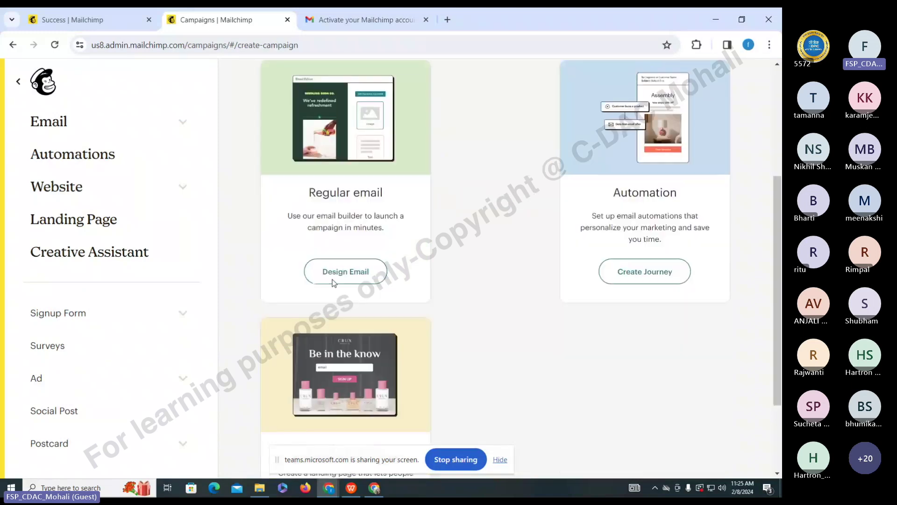
click(342, 275)
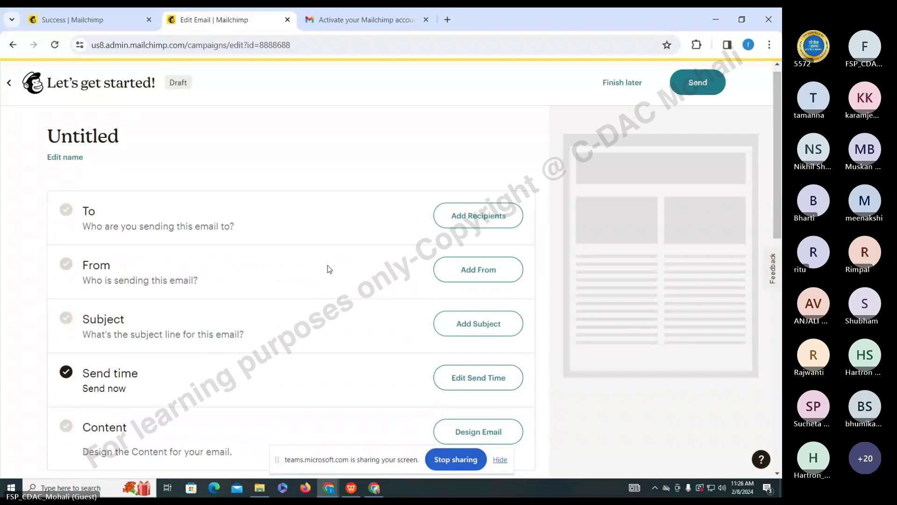
- Review the Untitled draft's checklist and begin adding recipients in the To row
scroll(330, 269, down, 4)
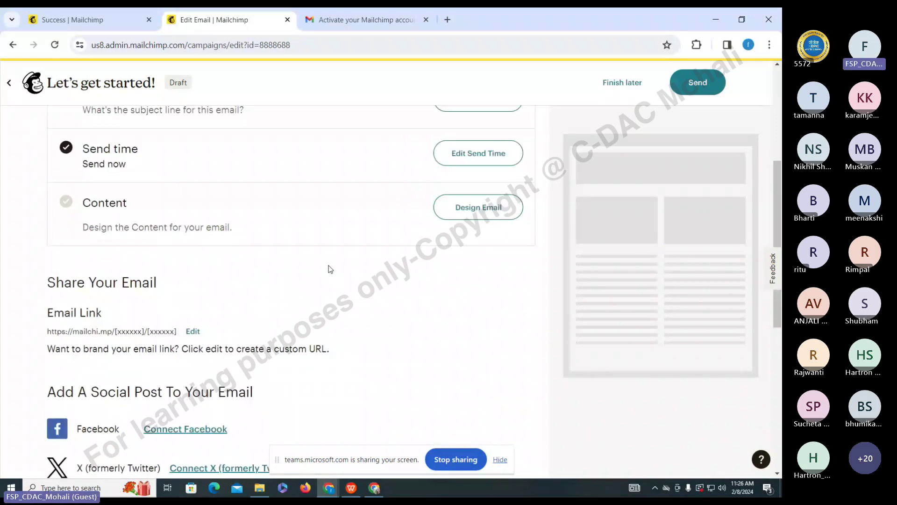
scroll(330, 269, down, 6)
scroll(330, 269, up, 10)
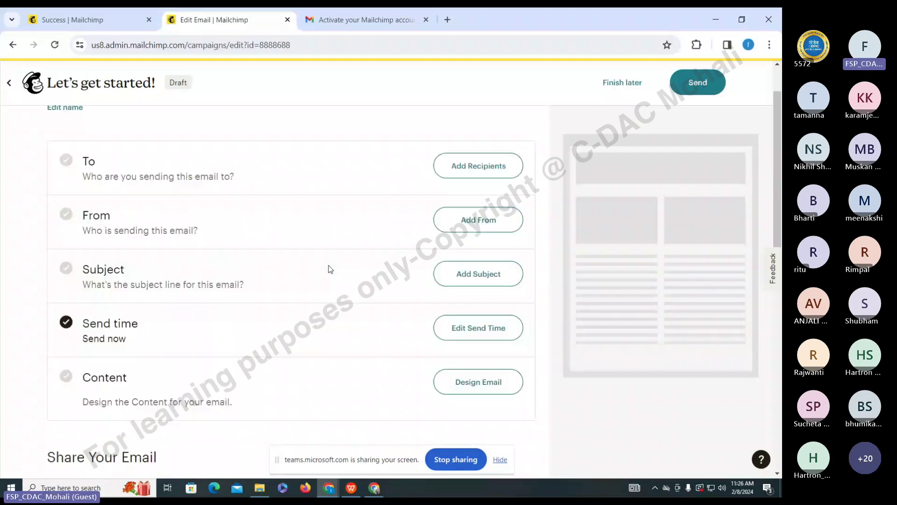
scroll(330, 269, up, 2)
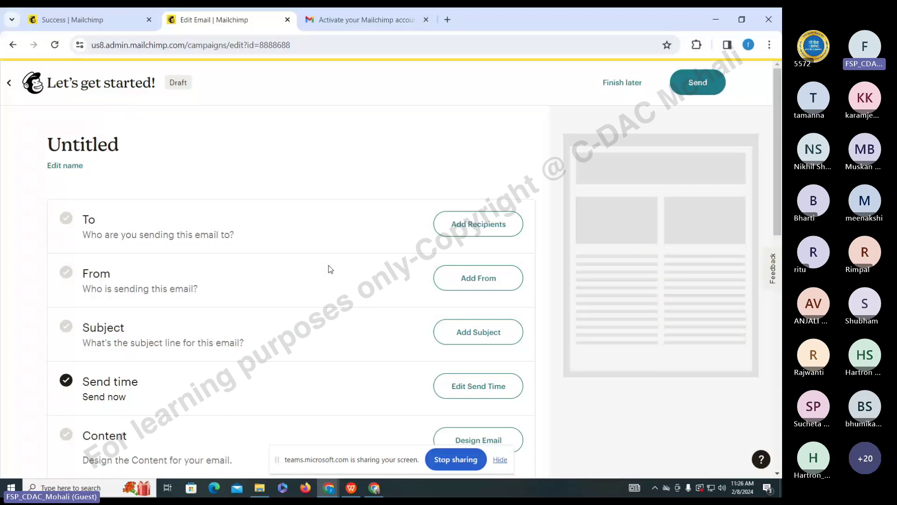
scroll(330, 270, down, 2)
scroll(212, 256, up, 2)
scroll(171, 392, down, 2)
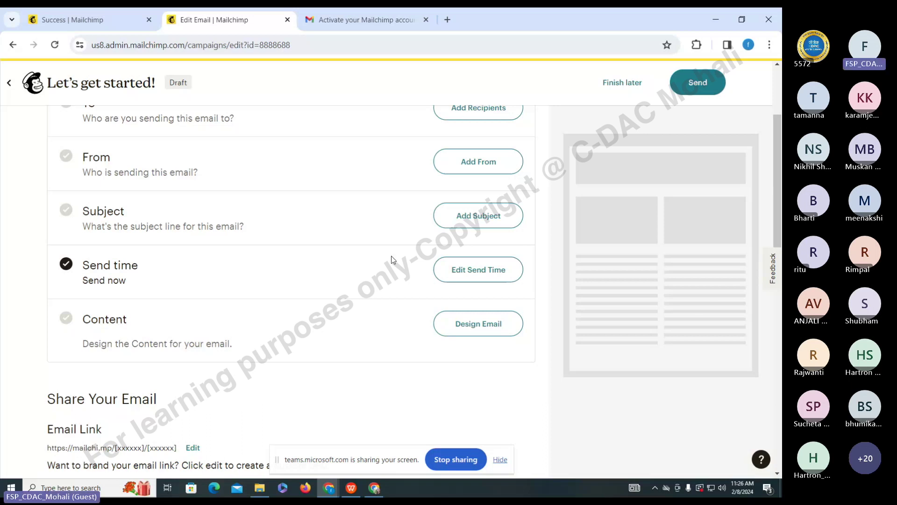
scroll(250, 284, up, 2)
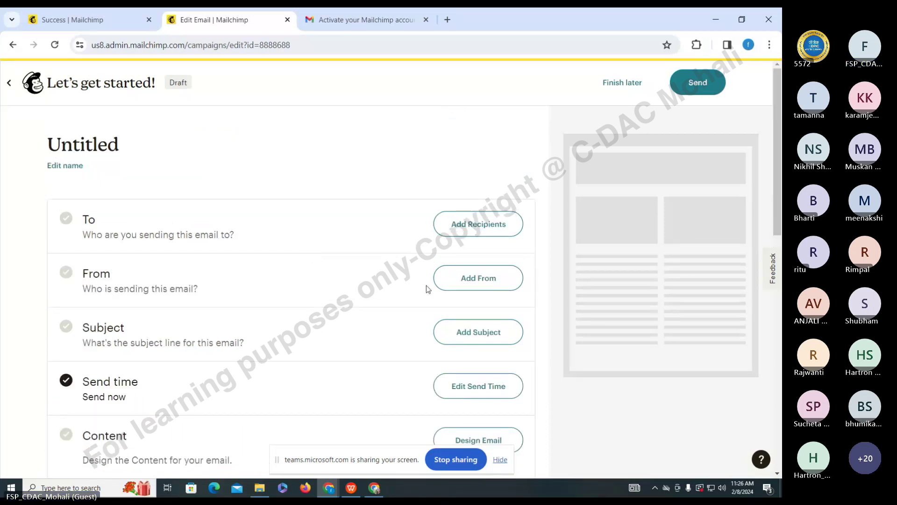
scroll(427, 286, down, 1)
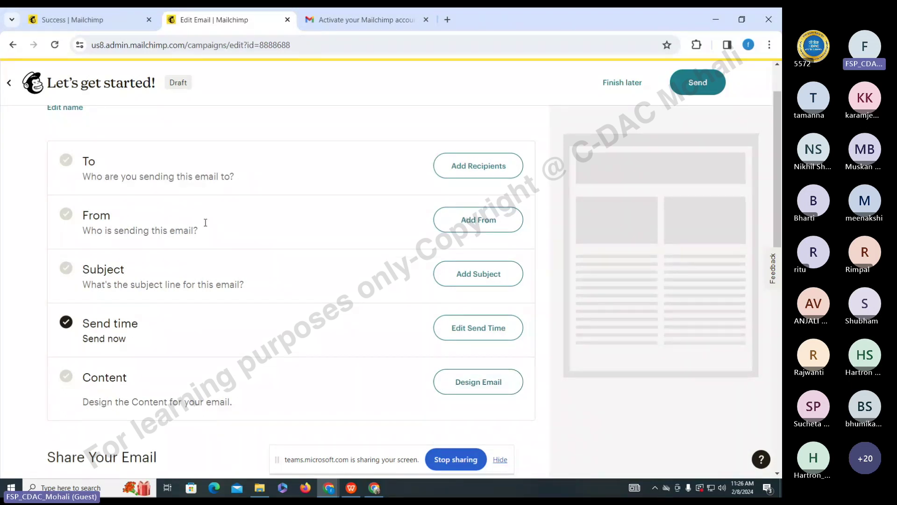
click(460, 168)
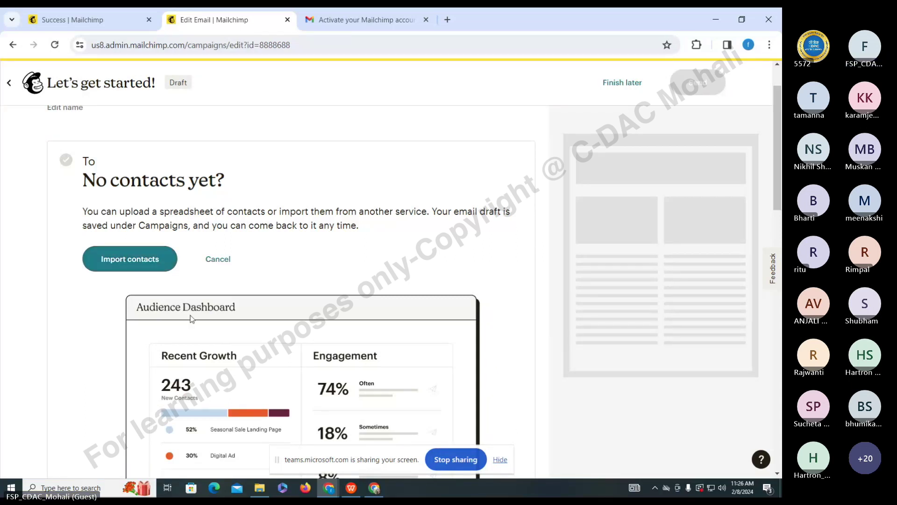
- Choose Import contacts from the empty No contacts yet panel
scroll(191, 319, down, 6)
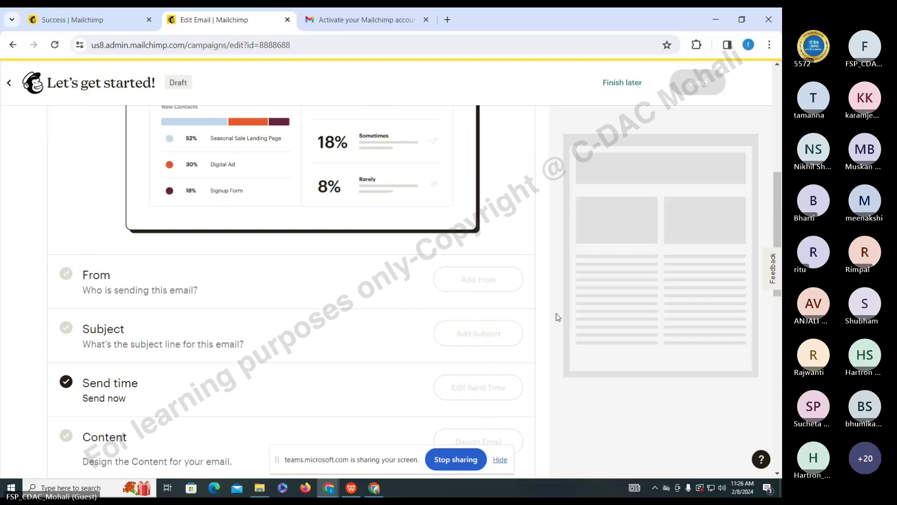
scroll(555, 313, up, 5)
click(122, 206)
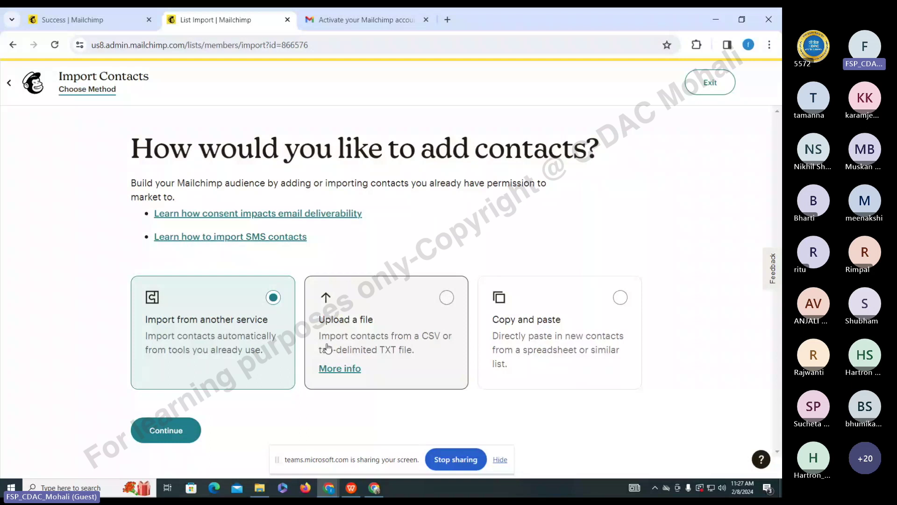
- Select Copy and paste as the import method, trying the paste box before exiting back
click(570, 312)
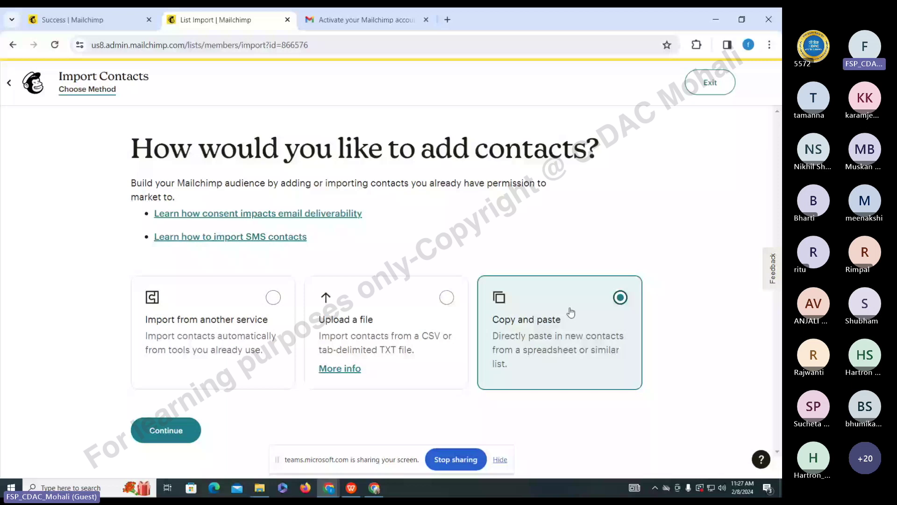
key(Return)
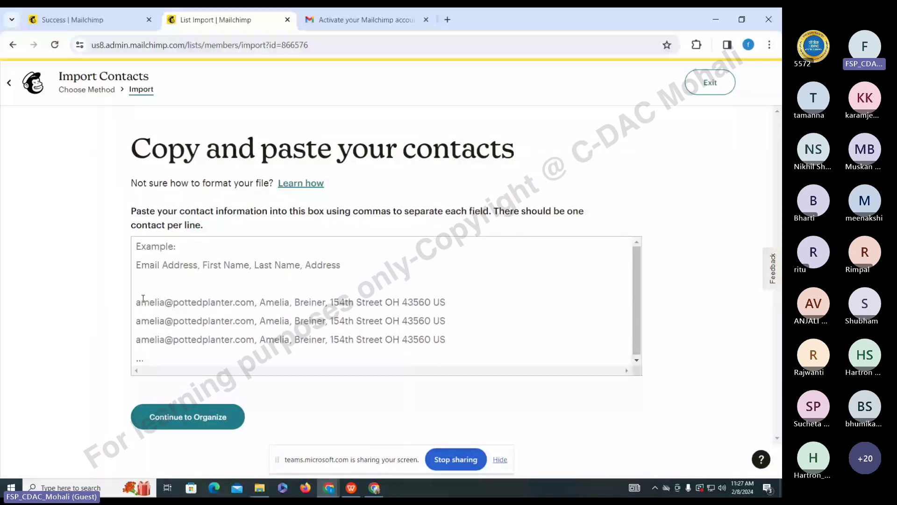
click(143, 298)
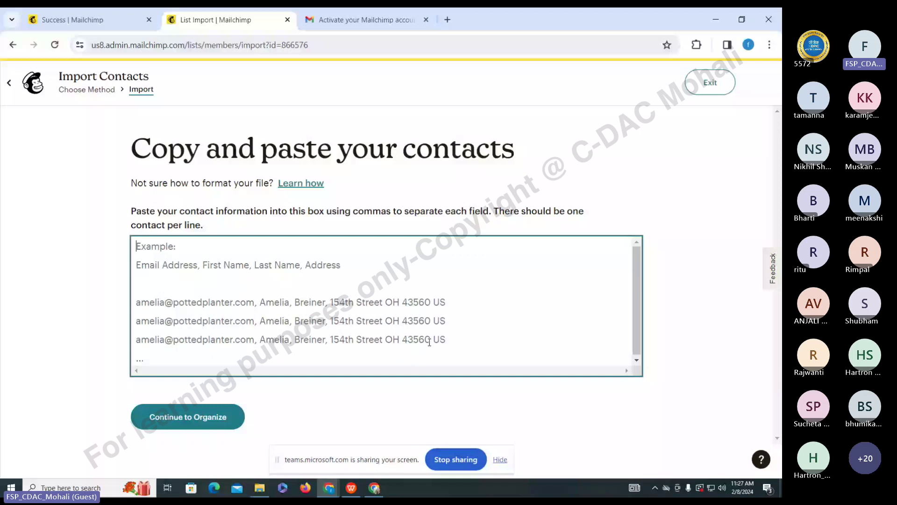
key(Tab)
key(Return)
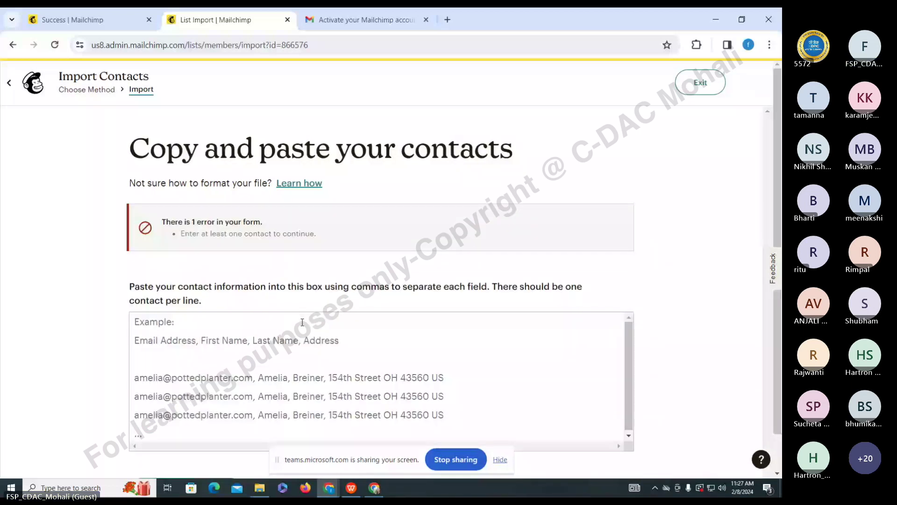
scroll(302, 322, down, 1)
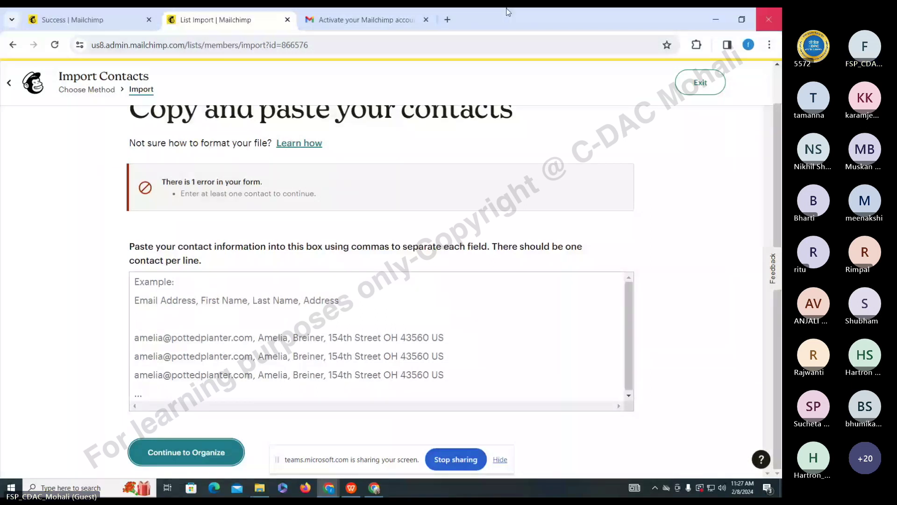
click(442, 116)
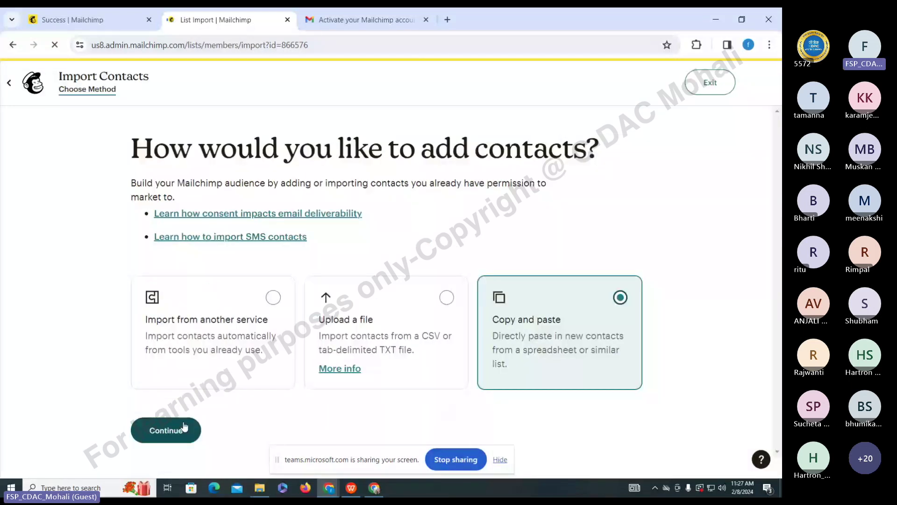
- Paste one contact line with the contact's e-mail, first name and postal address, then continue to Organize
click(184, 427)
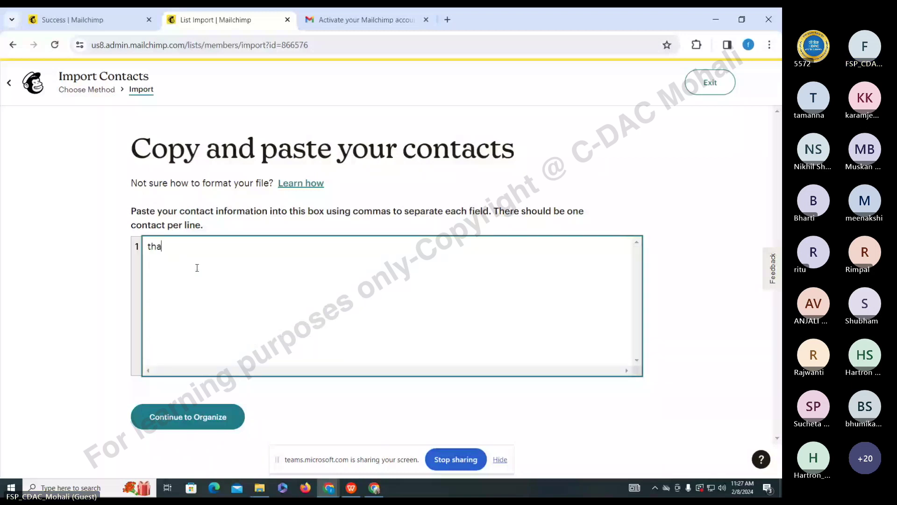
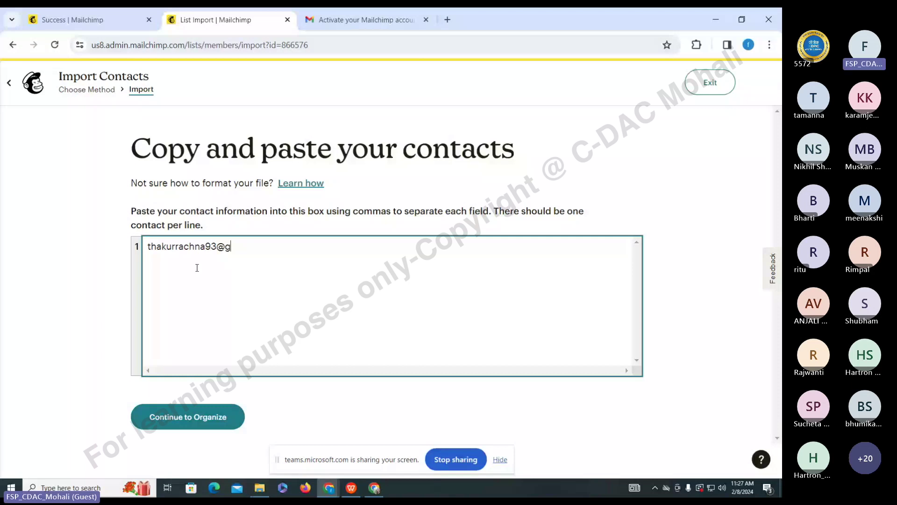
click(198, 271)
click(285, 251)
text(Rachna, Cdac M)
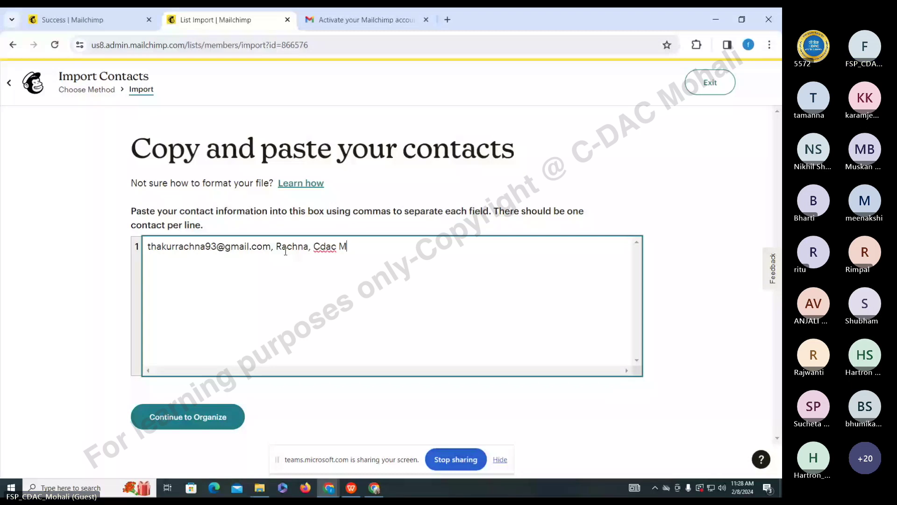
text(ohali secto)
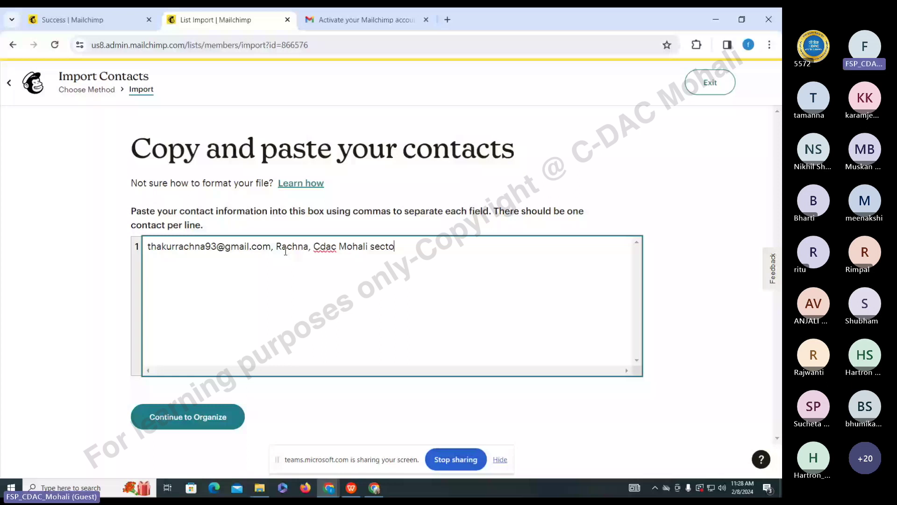
text(r 72)
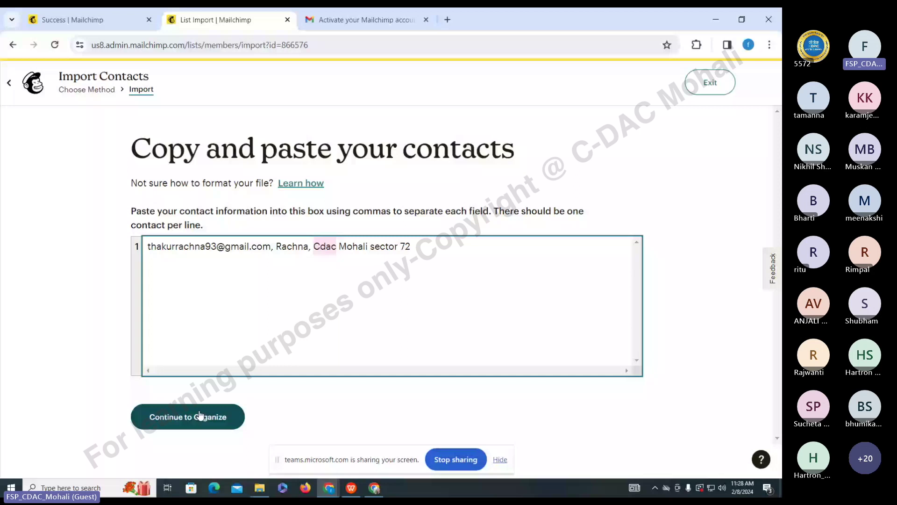
click(200, 415)
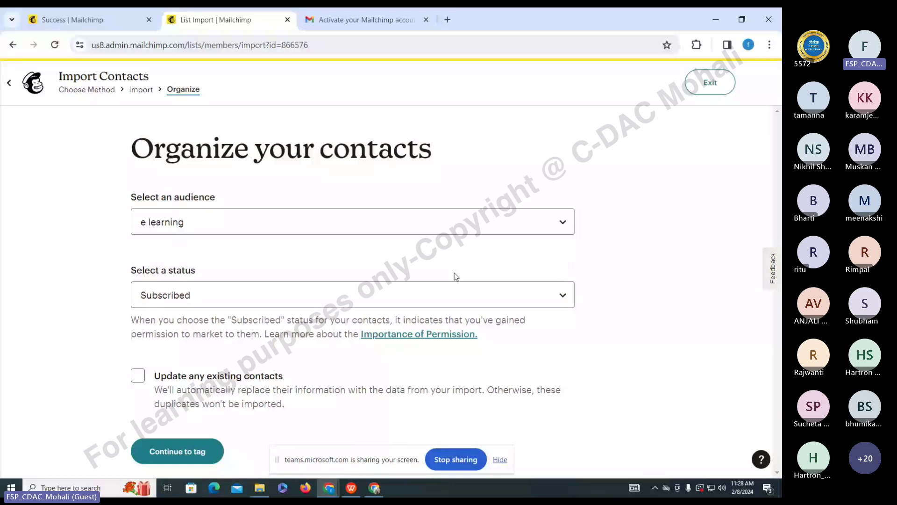
- Keep the contact Subscribed, tag it 'elearning', and proceed to the final import review
click(377, 297)
click(379, 301)
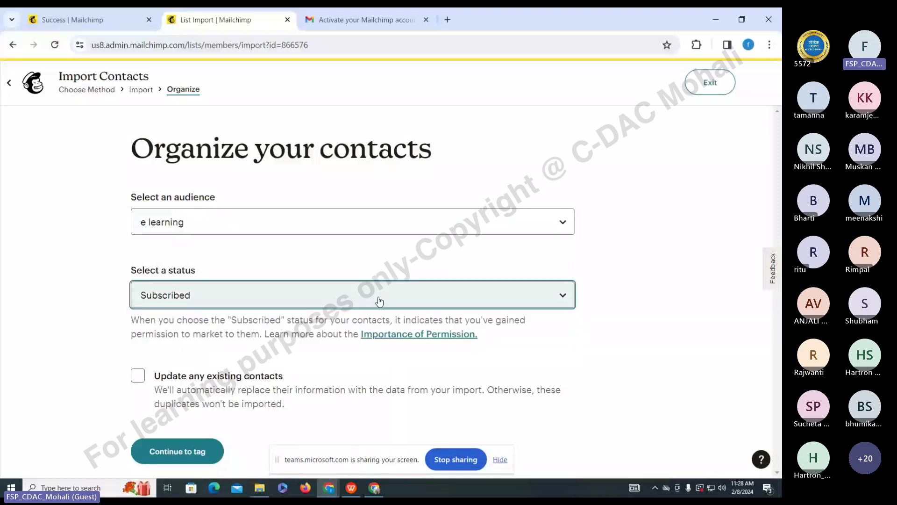
click(169, 457)
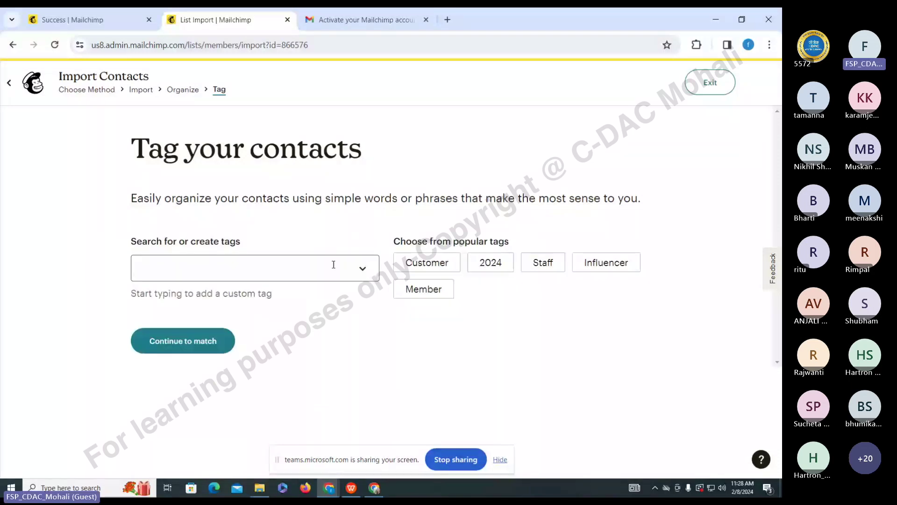
click(358, 265)
text(elearning)
click(260, 304)
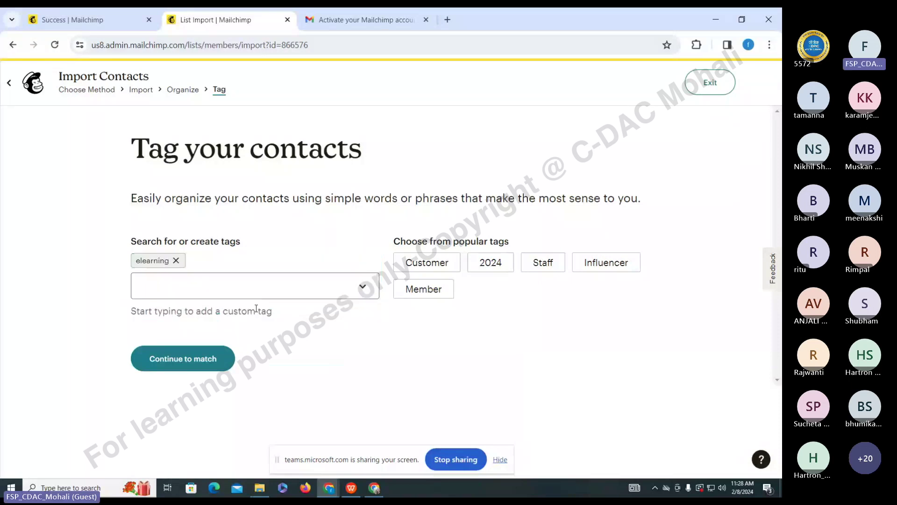
click(185, 351)
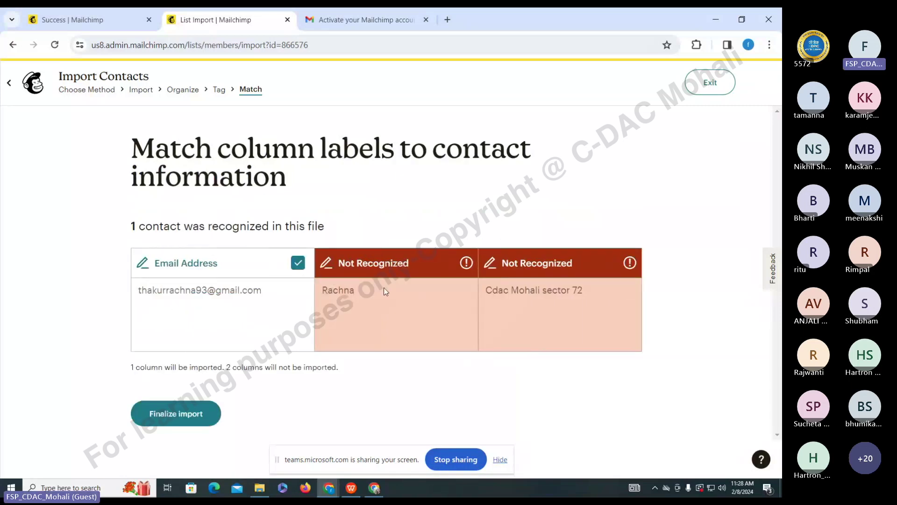
click(200, 420)
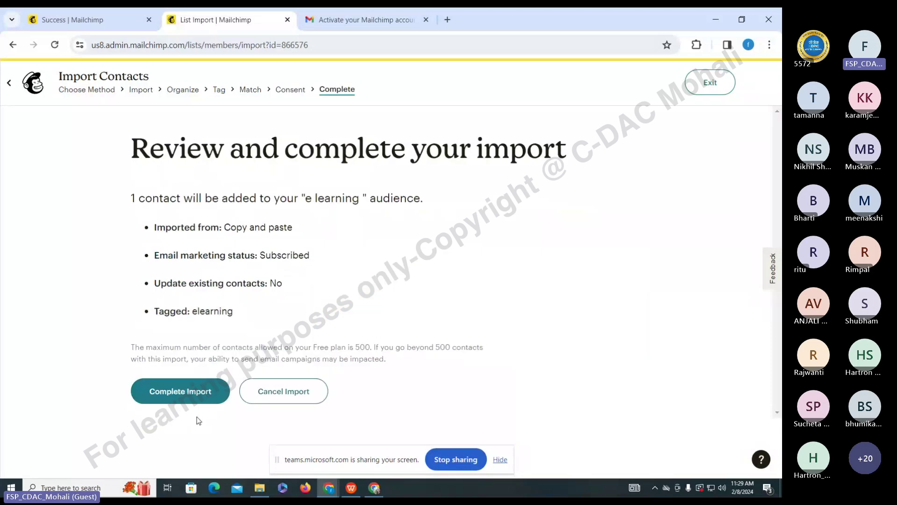
- Complete the import of 1 contact into 'e learning' and return to the campaign
click(199, 398)
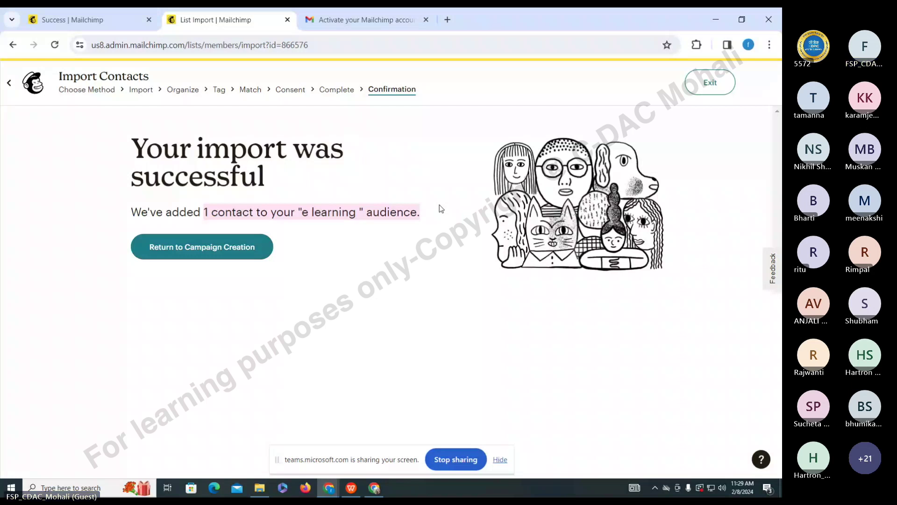
click(221, 252)
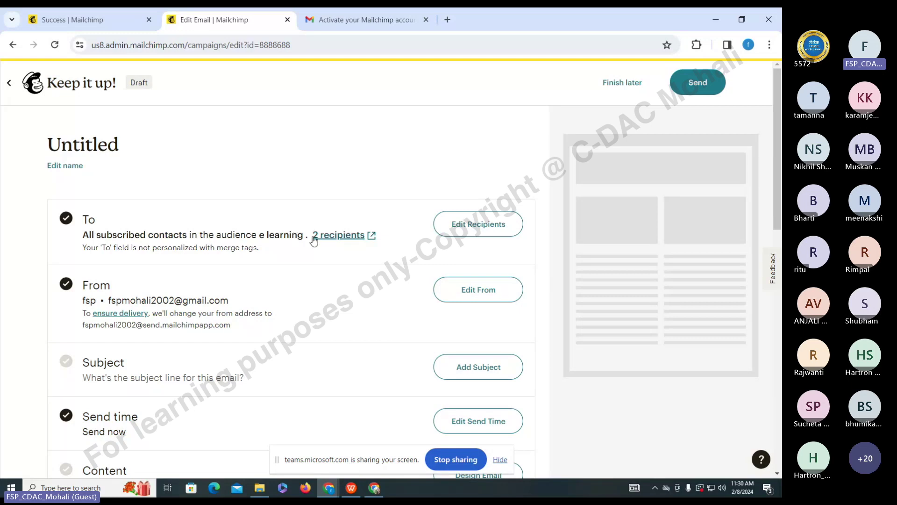
- Set the subject to 'e learning course' and the preview text to 'e learning courses'
scroll(293, 293, down, 1)
click(464, 308)
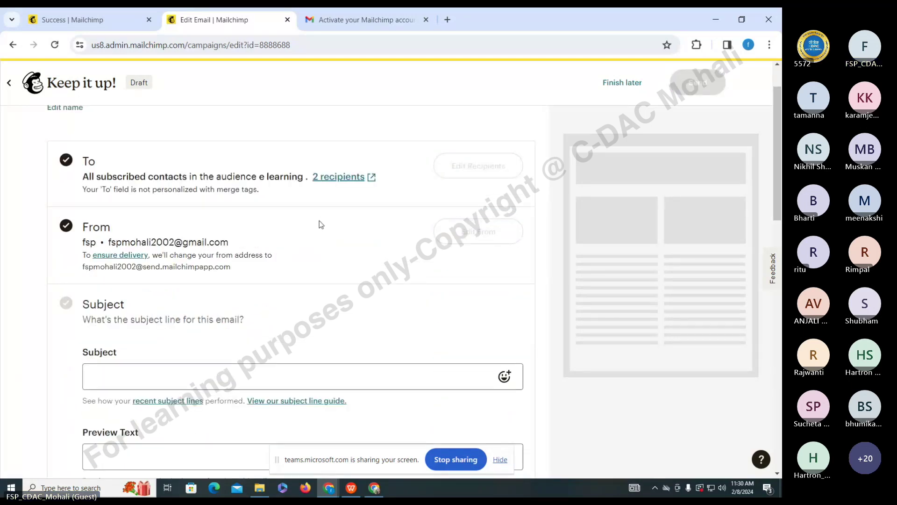
click(187, 372)
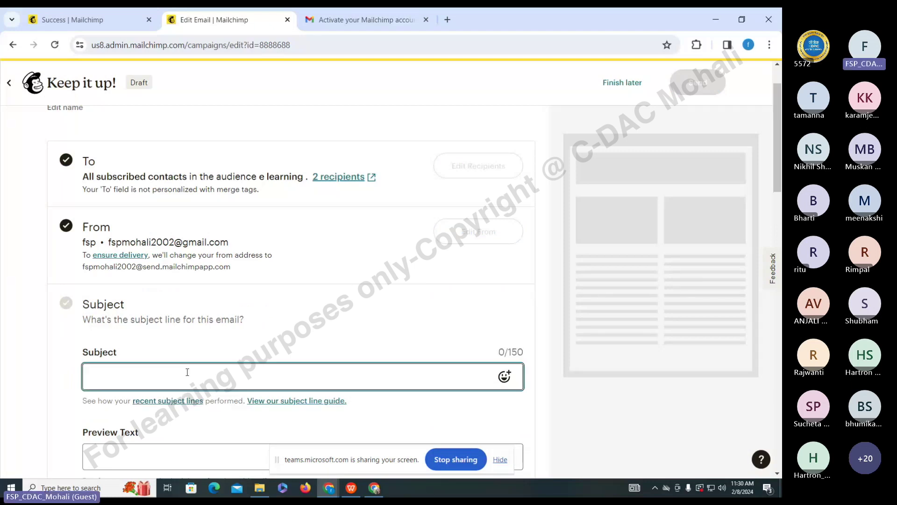
text(e learning course)
scroll(186, 372, down, 5)
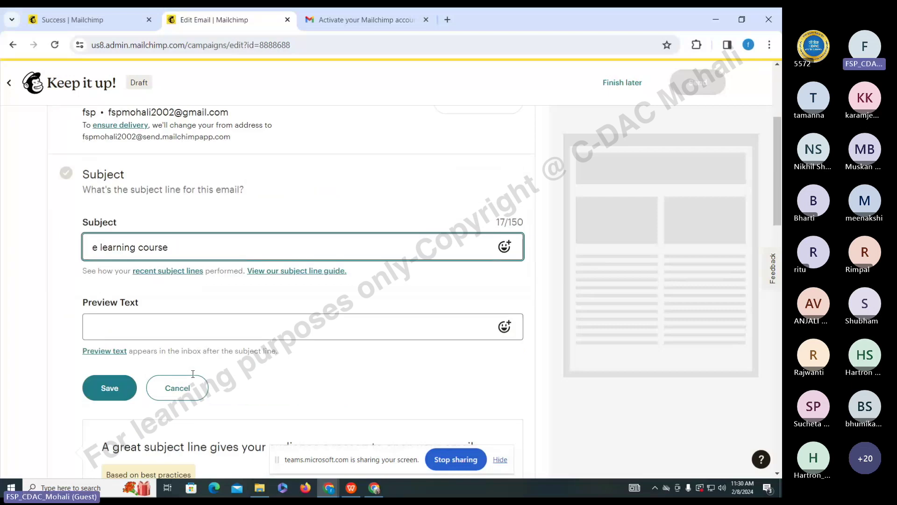
click(189, 166)
text(e )
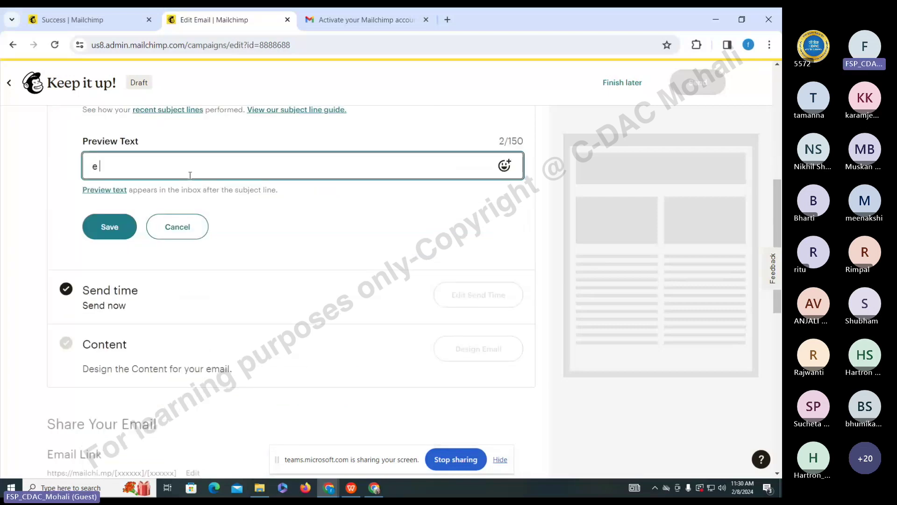
text(learning courses)
click(121, 228)
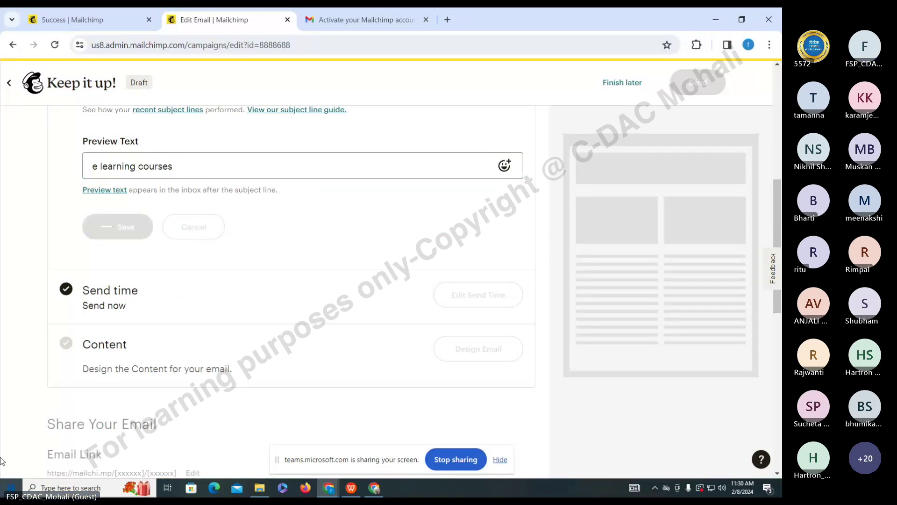
- Start designing the email content to reach the template gallery
scroll(243, 271, up, 3)
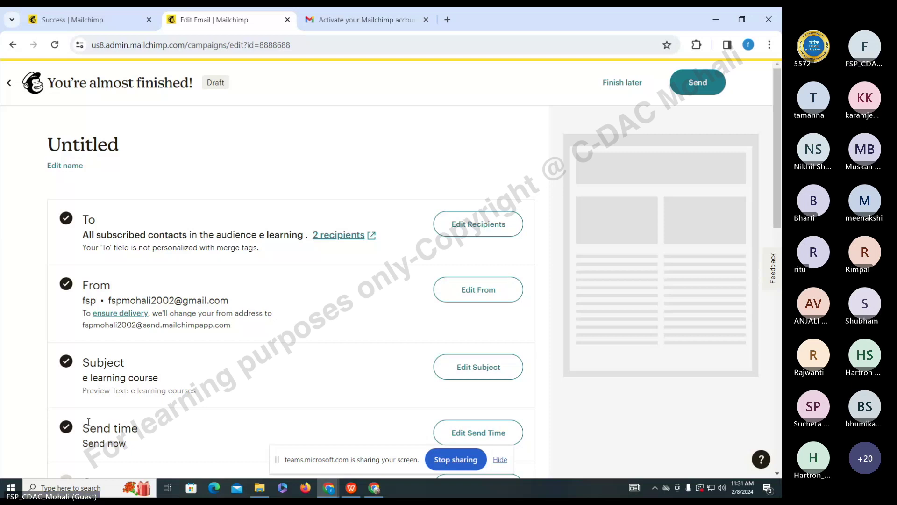
scroll(88, 422, down, 1)
scroll(89, 421, down, 3)
click(478, 371)
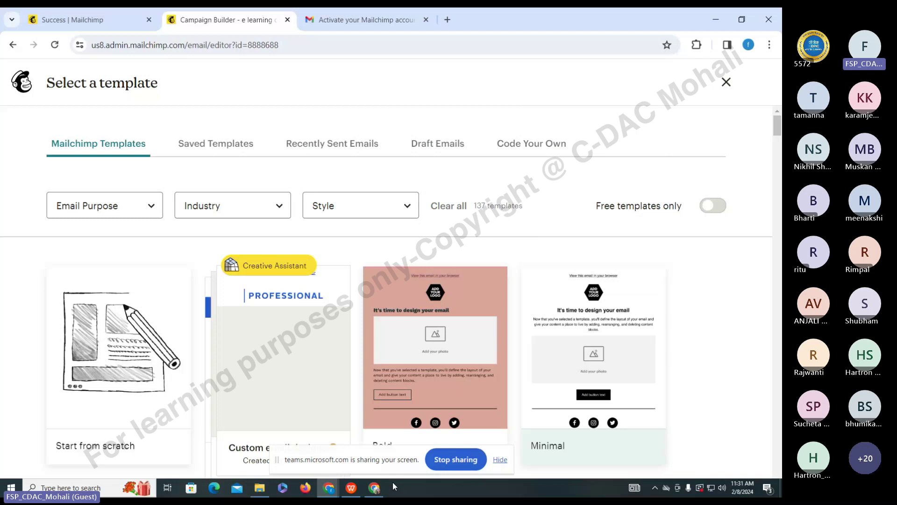
- Switch from Mailchimp to the Teams meeting window with its chat
key(alt+Tab)
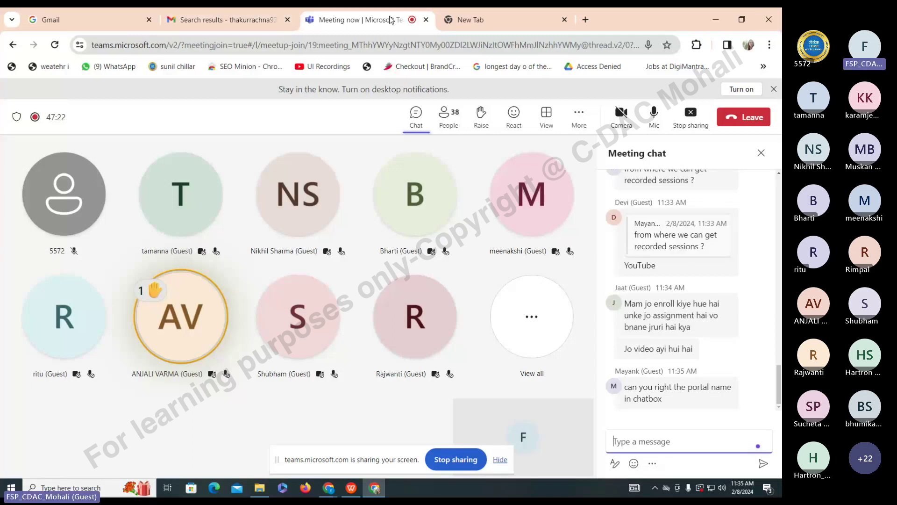
- Move from the Teams meeting to a blank new tab with the address bar ready
click(471, 21)
click(456, 45)
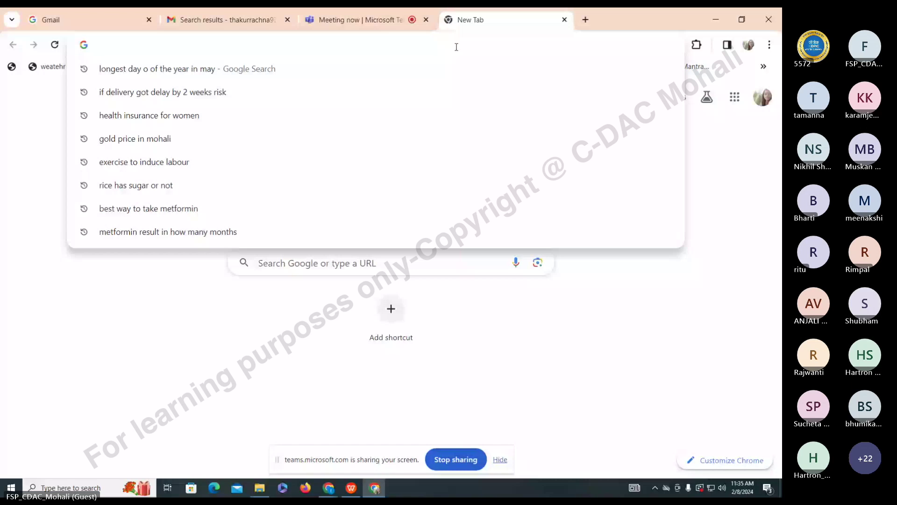
- Load the FutureSkills Prime login page from the pasted URL, then return to it from Teams
text(learn.futureskillsprime.in/user/login)
key(Return)
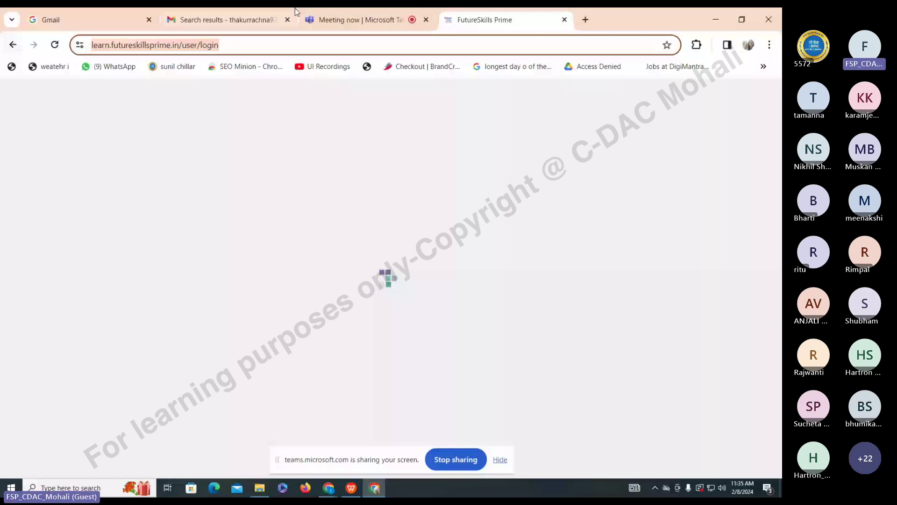
click(311, 19)
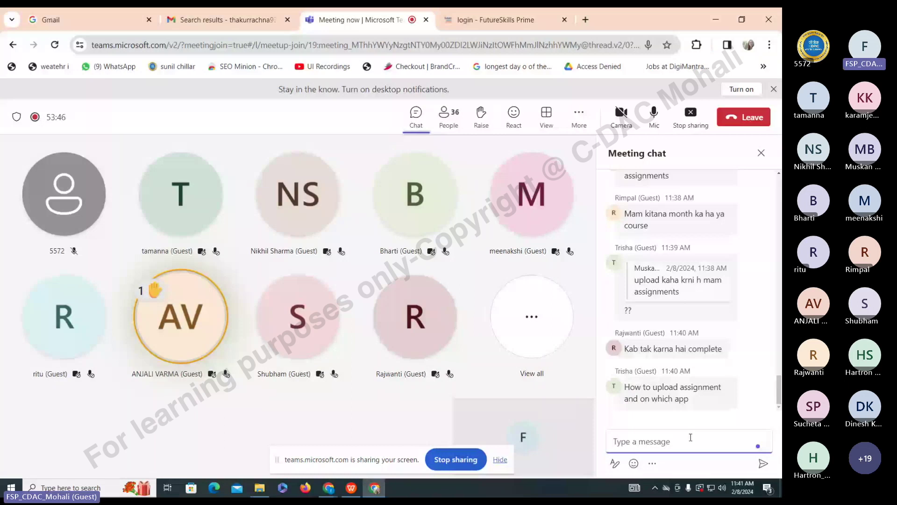
key(ctrl+Tab)
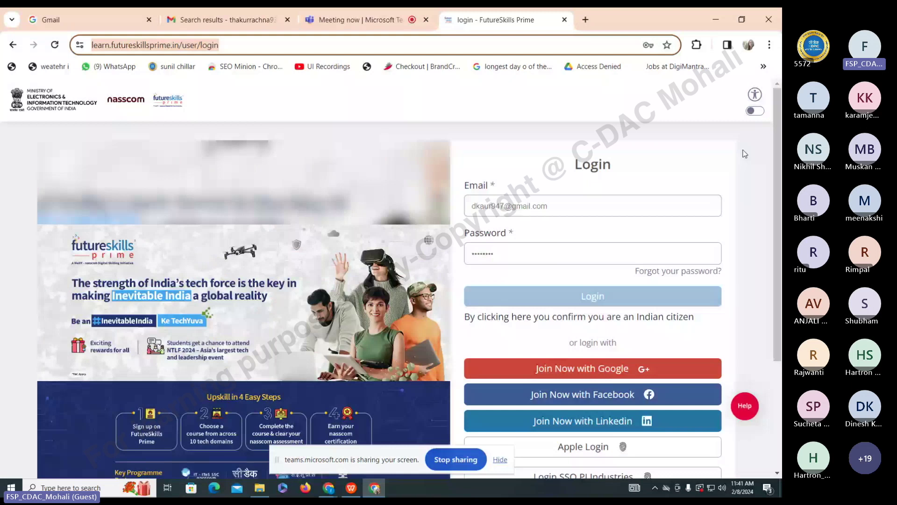
click(576, 208)
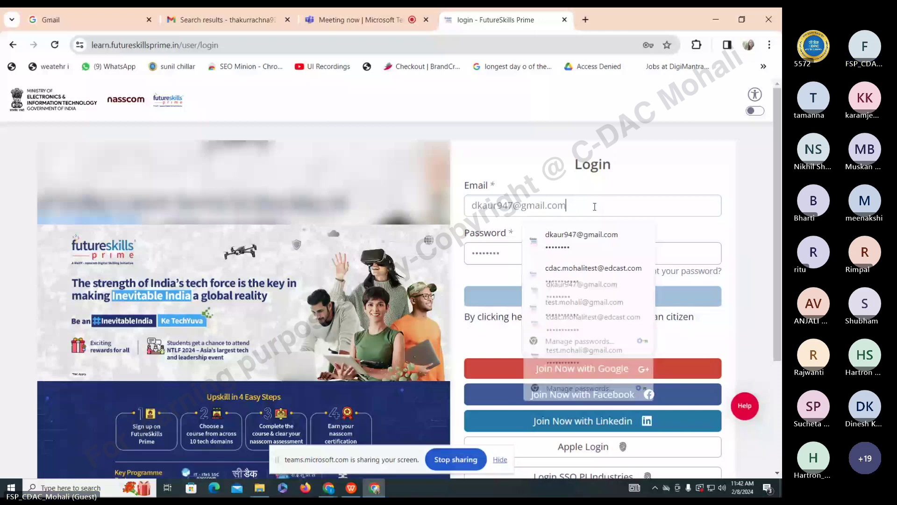
key(ctrl+l)
key(ctrl+c)
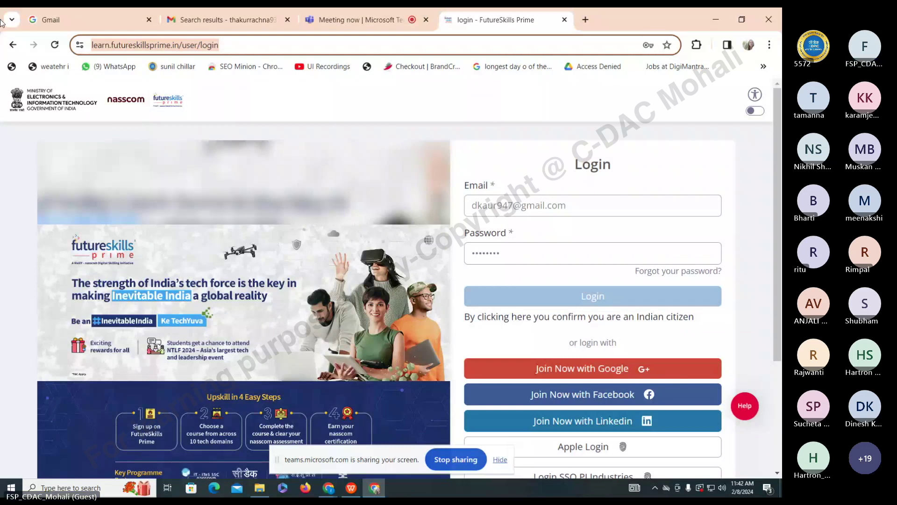
key(ctrl+shift+Tab)
key(ctrl+v)
key(Return)
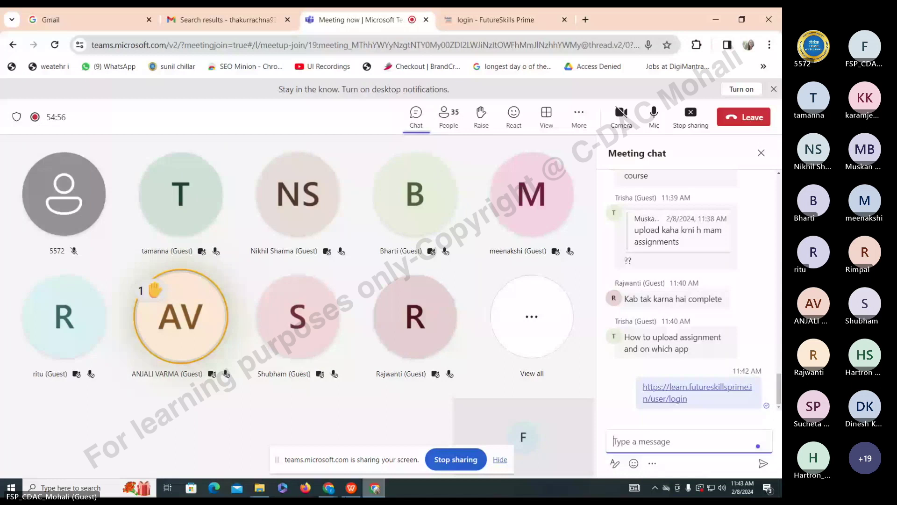
- Glance at the course invitation, browse the Mailchimp template gallery, then return to Teams
click(348, 494)
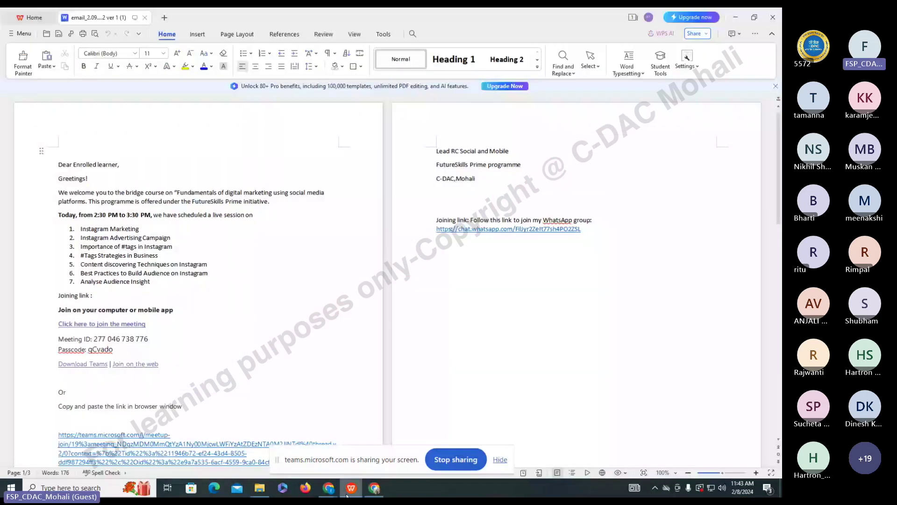
click(347, 493)
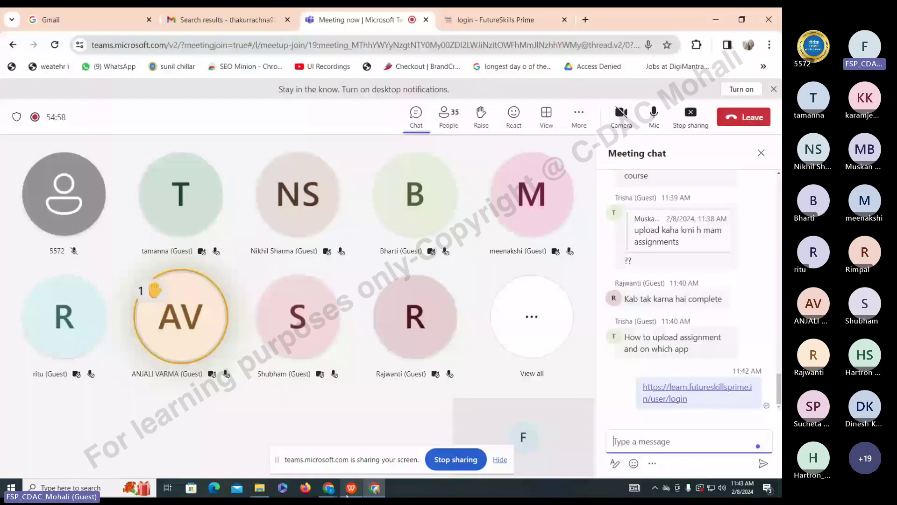
click(374, 488)
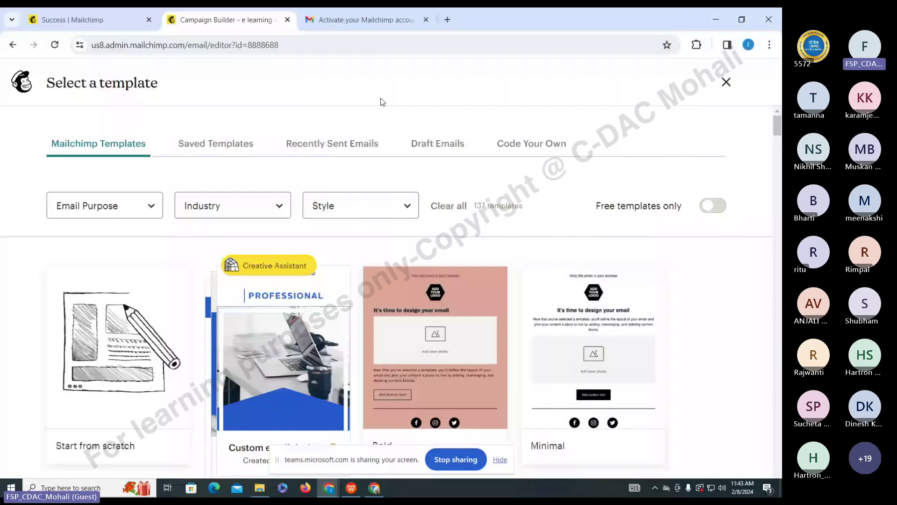
scroll(634, 260, down, 2)
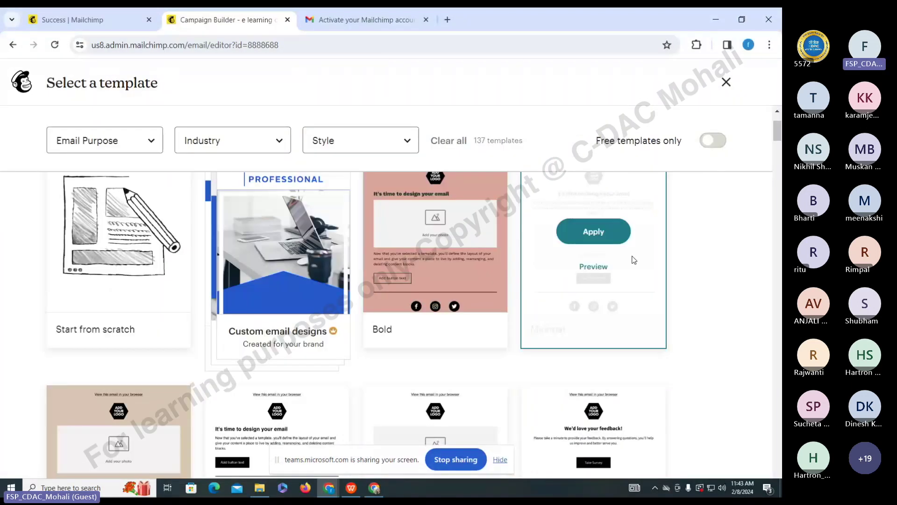
scroll(145, 186, up, 2)
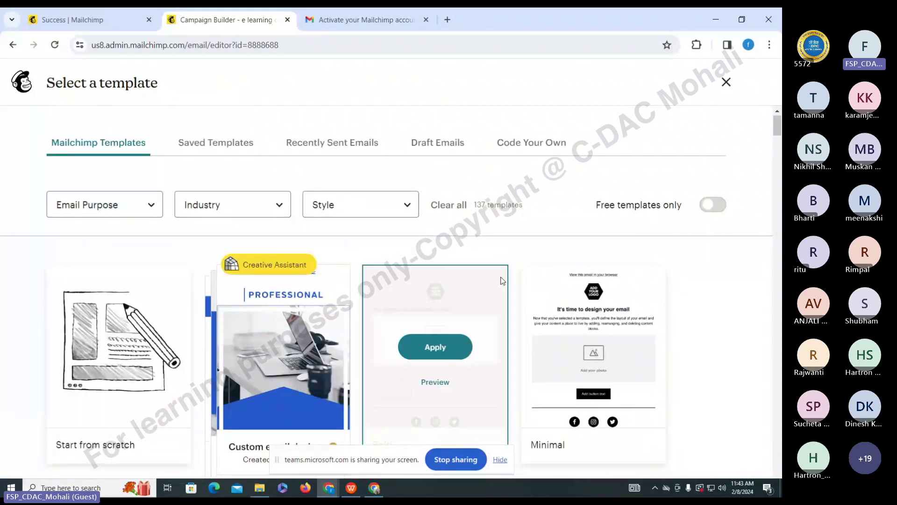
scroll(500, 271, down, 4)
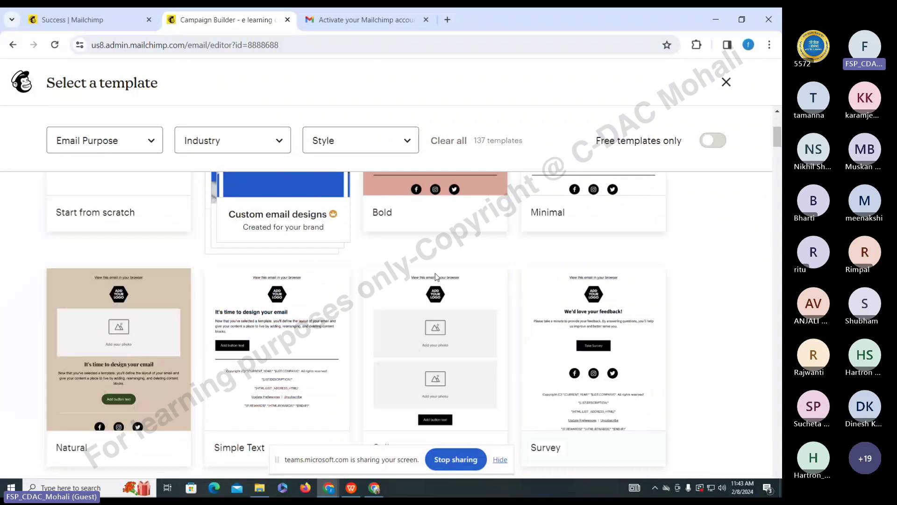
scroll(41, 129, up, 4)
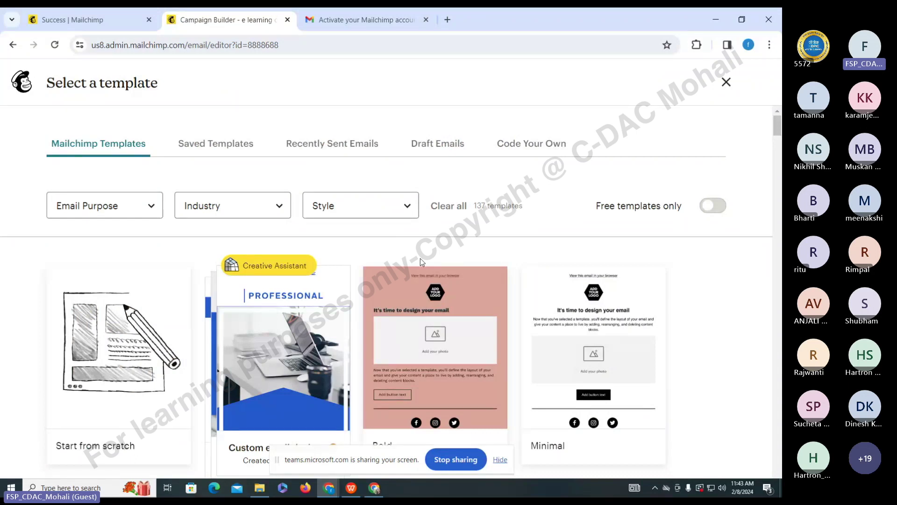
scroll(495, 290, down, 2)
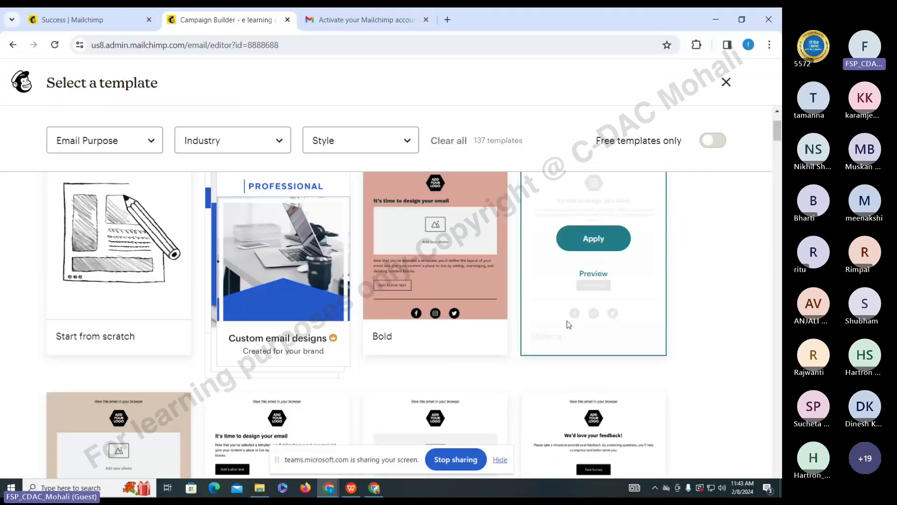
scroll(567, 320, up, 2)
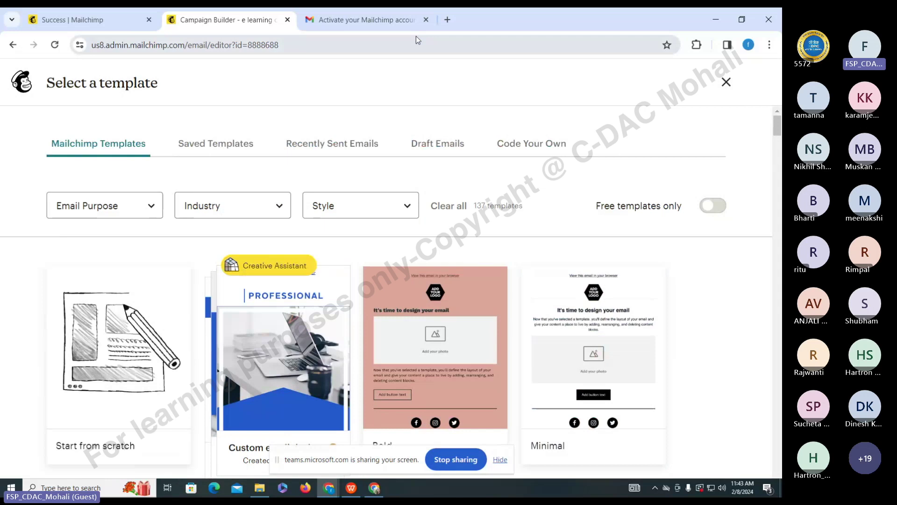
click(375, 489)
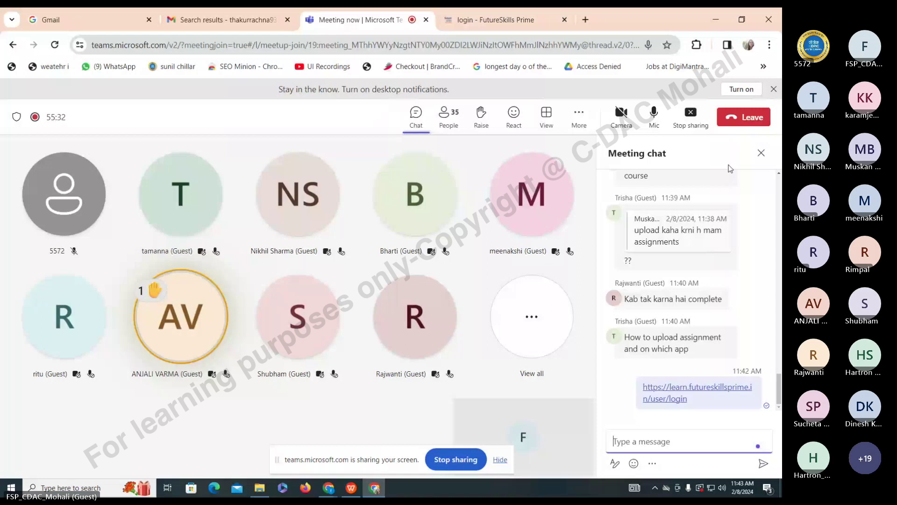
- Search Google for 'timer' in a new browser tab
click(504, 20)
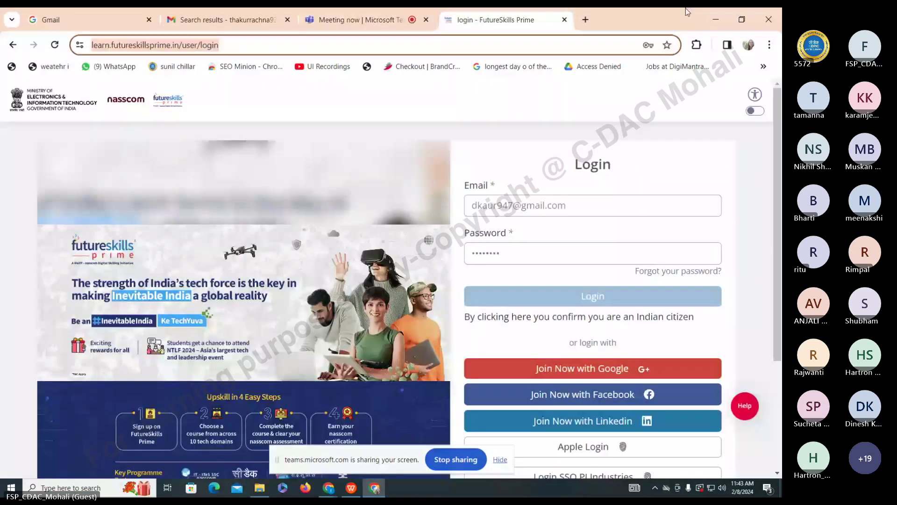
click(586, 20)
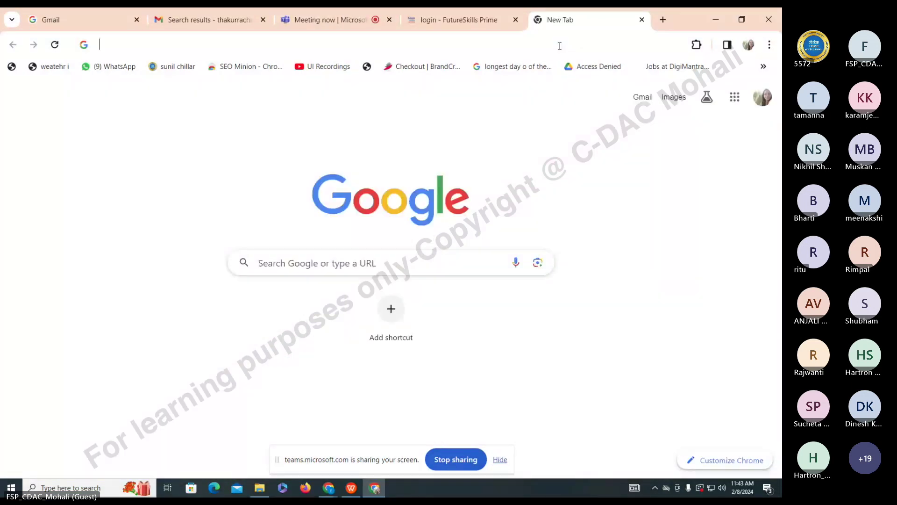
text(ti)
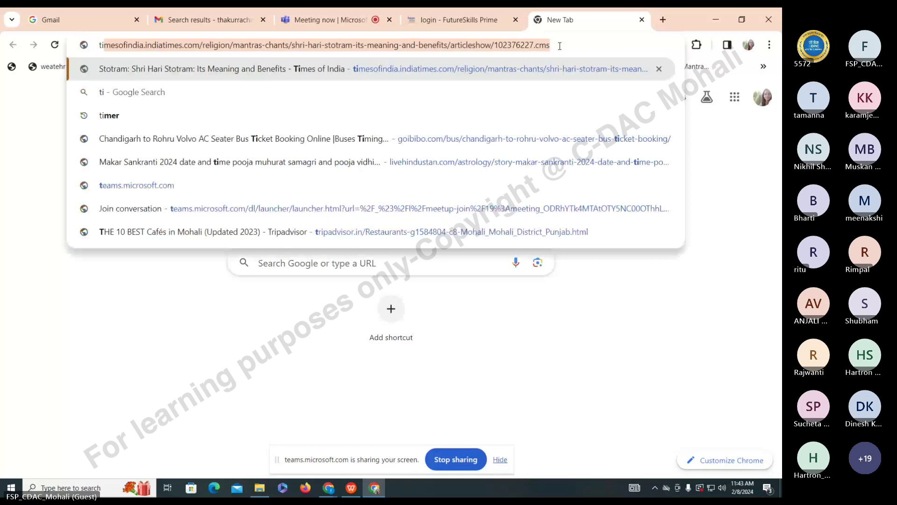
text(mer)
key(Return)
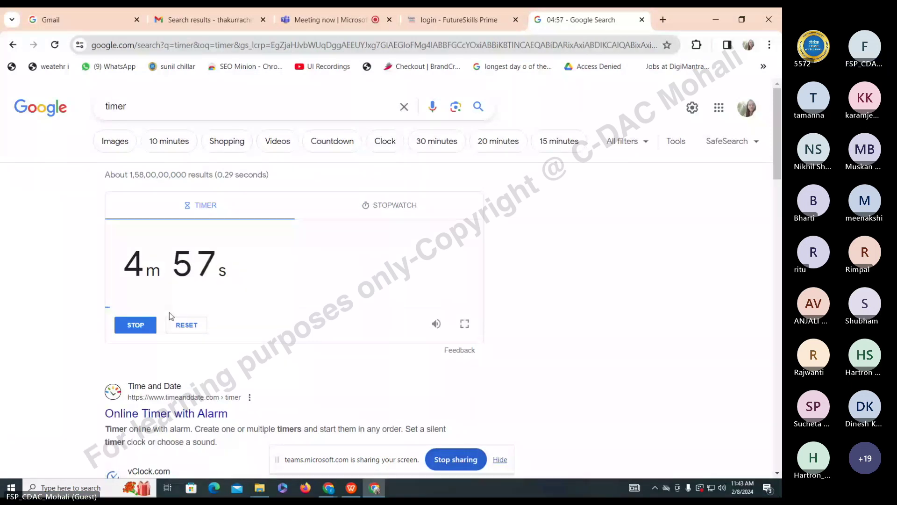
- Set the timer to 15 minutes 15 seconds and start the countdown
click(140, 268)
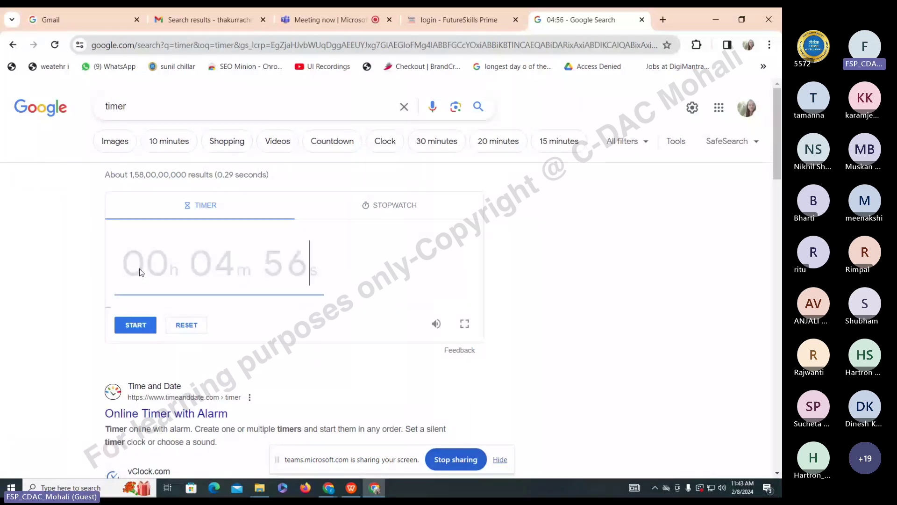
text(1515)
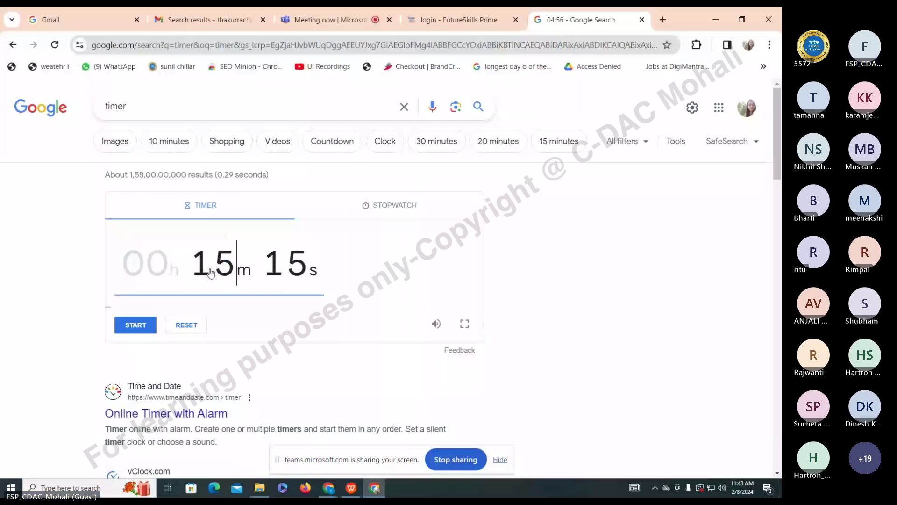
key(Return)
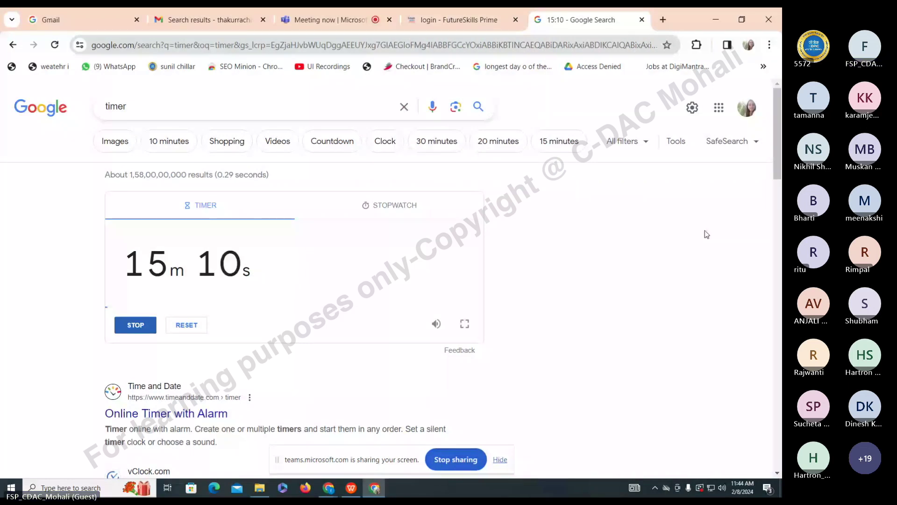
key(ctrl+3)
click(586, 16)
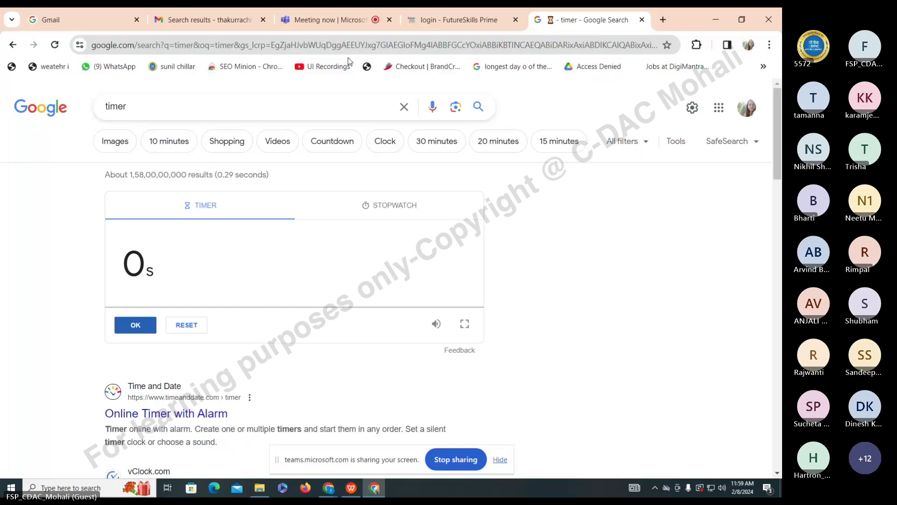
click(327, 20)
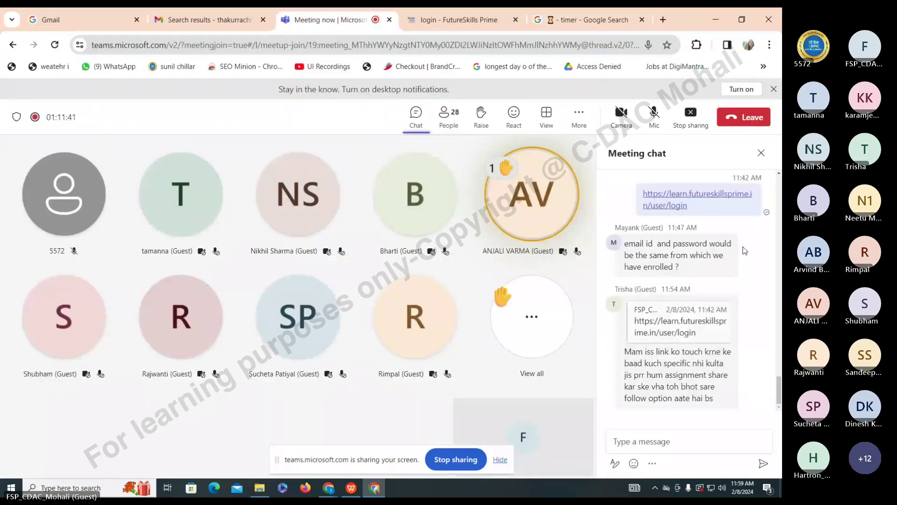
- Unmute the microphone in the Teams meeting
mouse_move(682, 400)
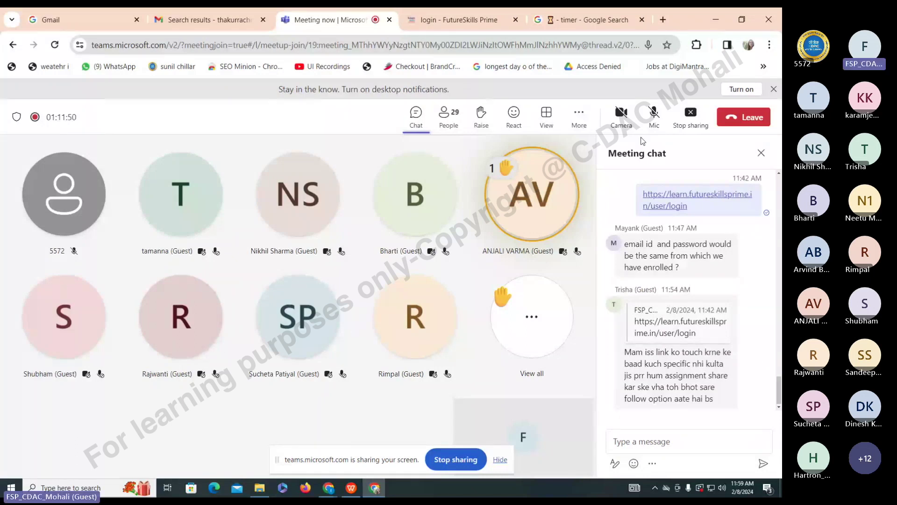
click(651, 127)
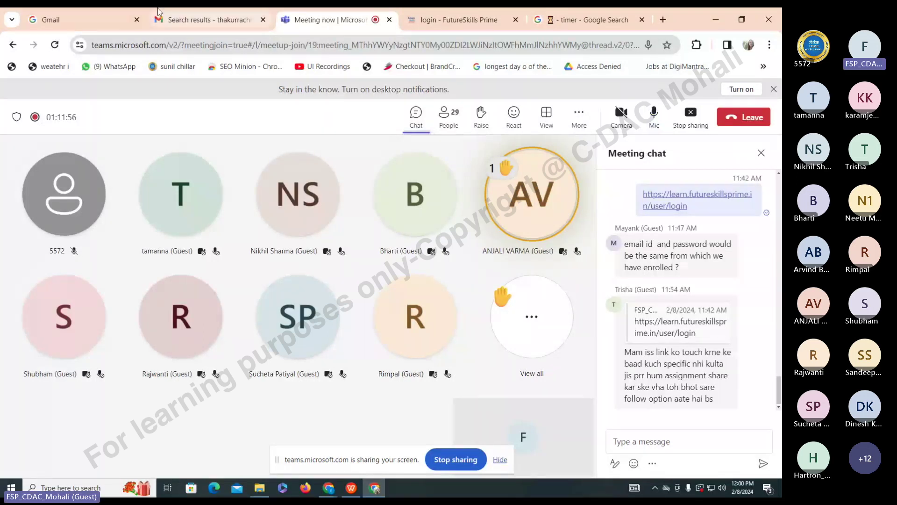
- Scroll through the Mailchimp Templates gallery until the Bold card's Apply option shows
click(323, 489)
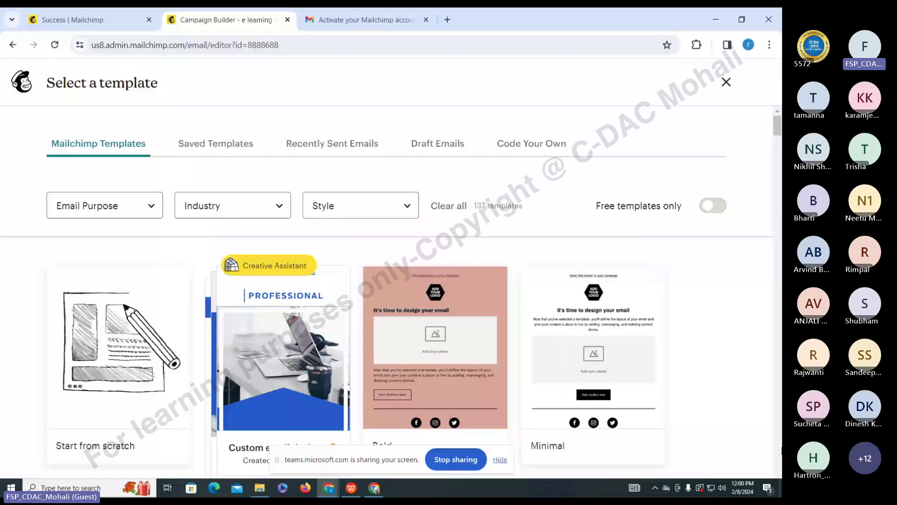
scroll(387, 289, down, 1)
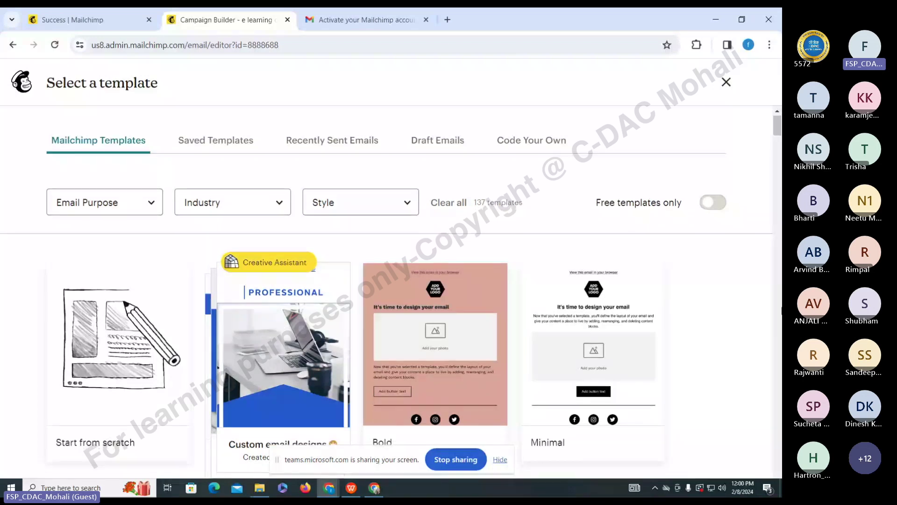
scroll(777, 310, down, 6)
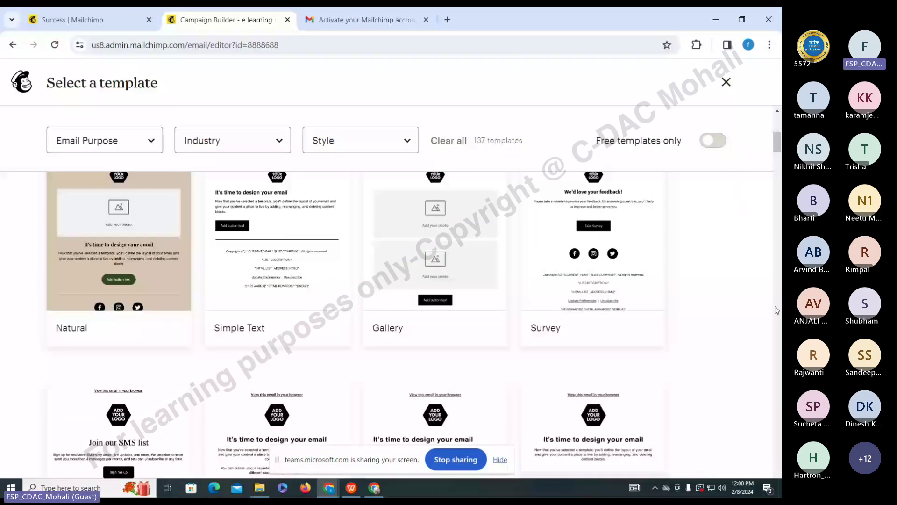
scroll(777, 310, down, 4)
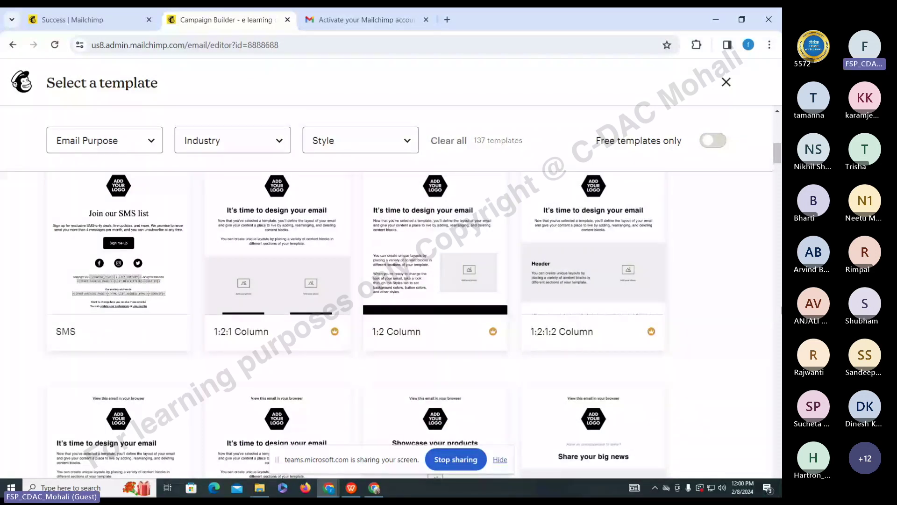
scroll(777, 310, up, 10)
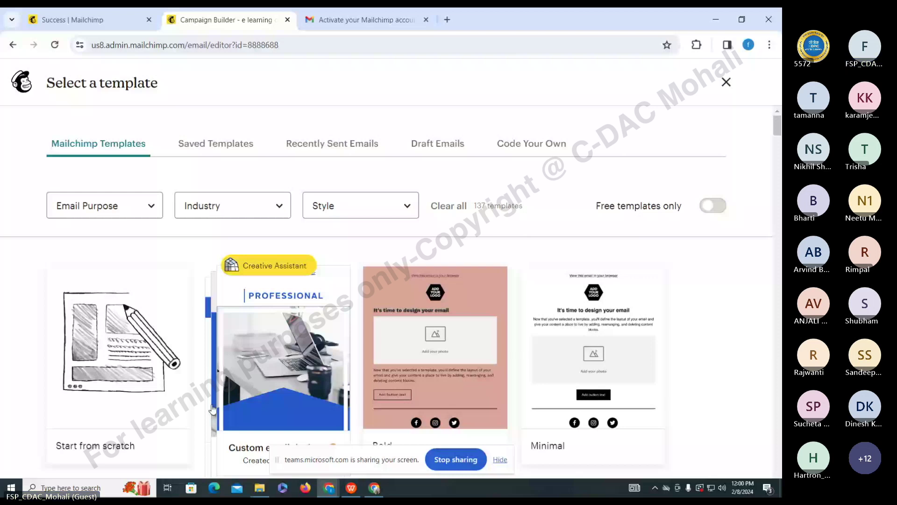
scroll(762, 189, down, 1)
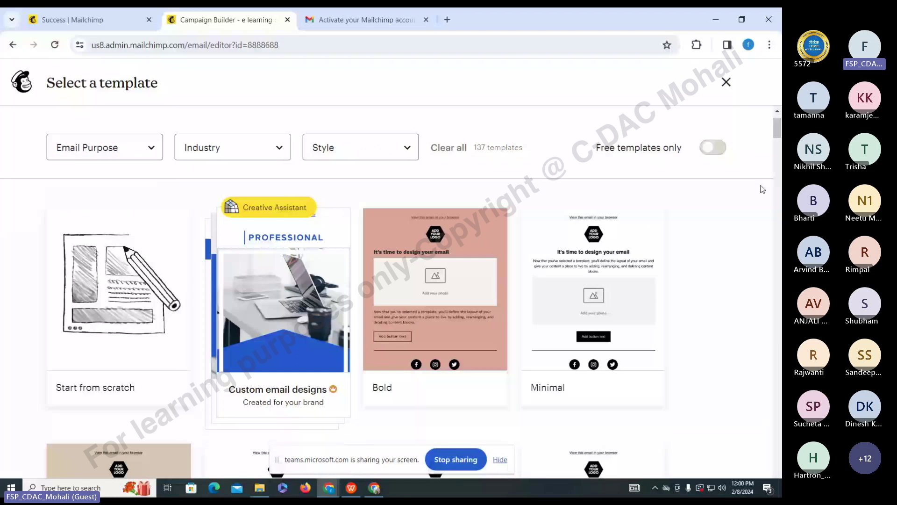
scroll(762, 189, down, 7)
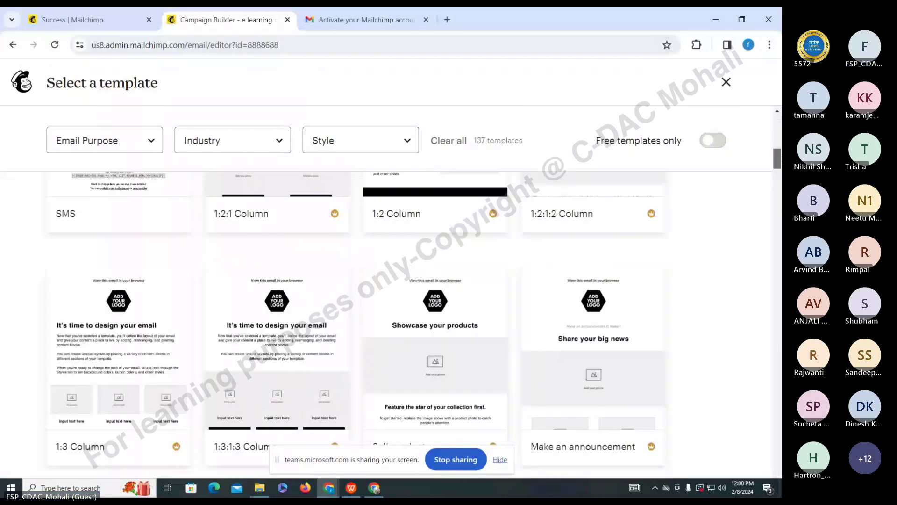
scroll(3, 453, up, 8)
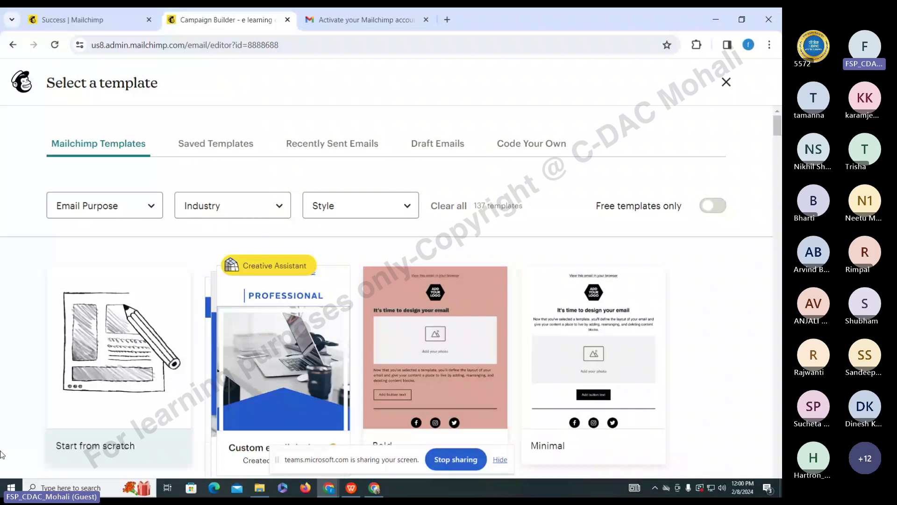
scroll(374, 398, down, 5)
scroll(378, 400, up, 5)
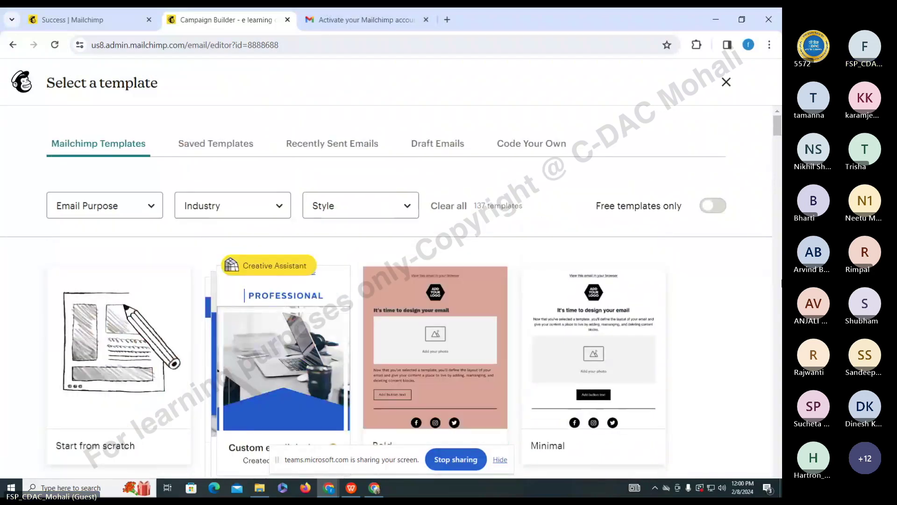
mouse_move(780, 138)
mouse_down()
mouse_move(772, 211)
mouse_move(777, 139)
mouse_up()
scroll(777, 135, up, 2)
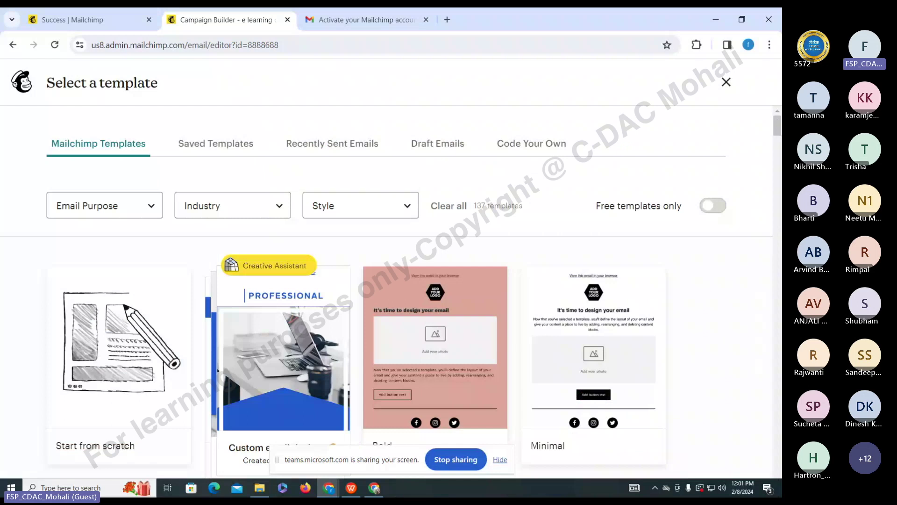
scroll(771, 273, down, 1)
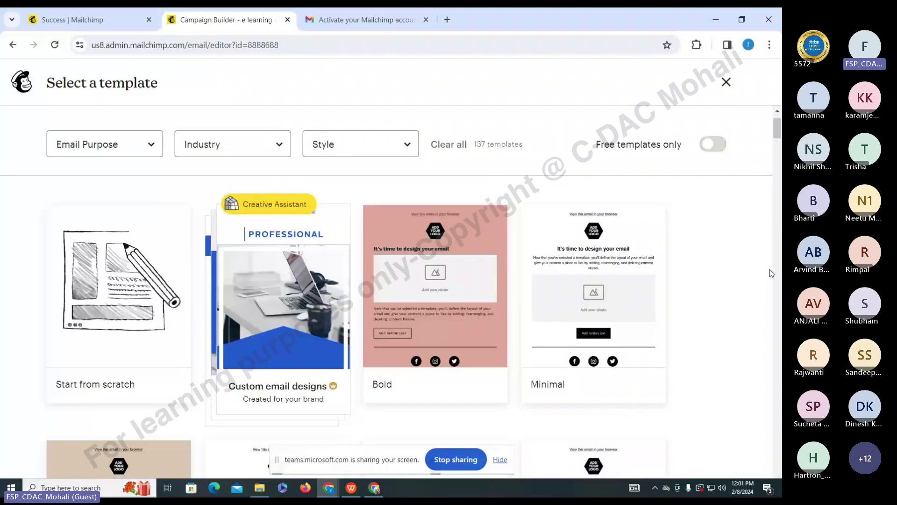
scroll(772, 273, down, 1)
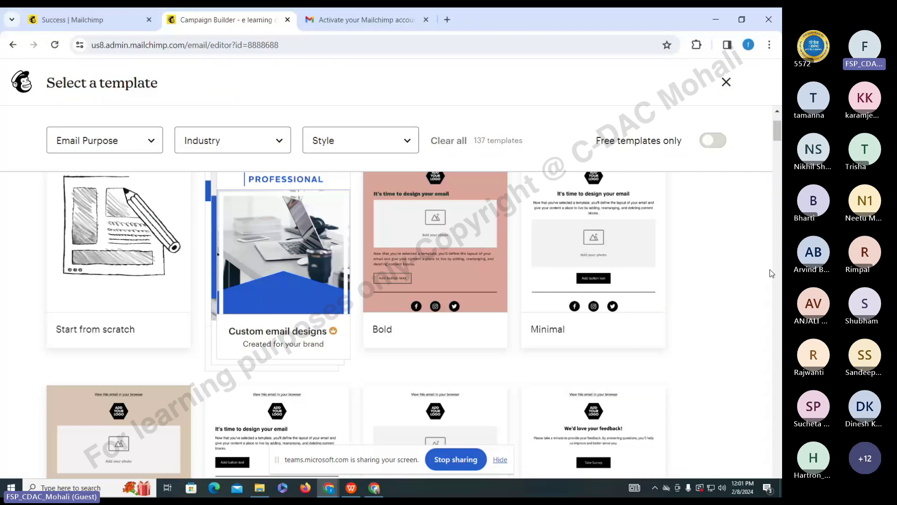
scroll(772, 274, up, 1)
scroll(770, 272, down, 1)
mouse_move(425, 240)
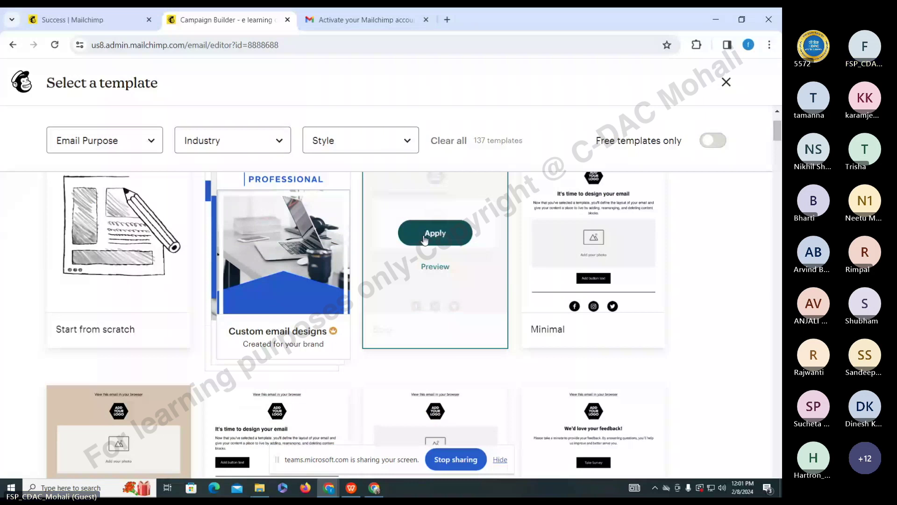
- Apply the Bold template, then inspect its logo, heading, image and paragraph blocks
click(425, 239)
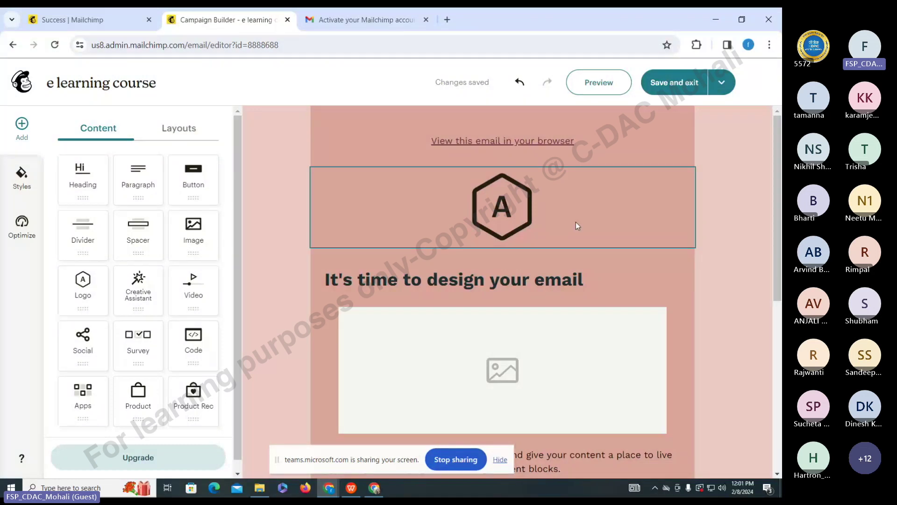
click(509, 212)
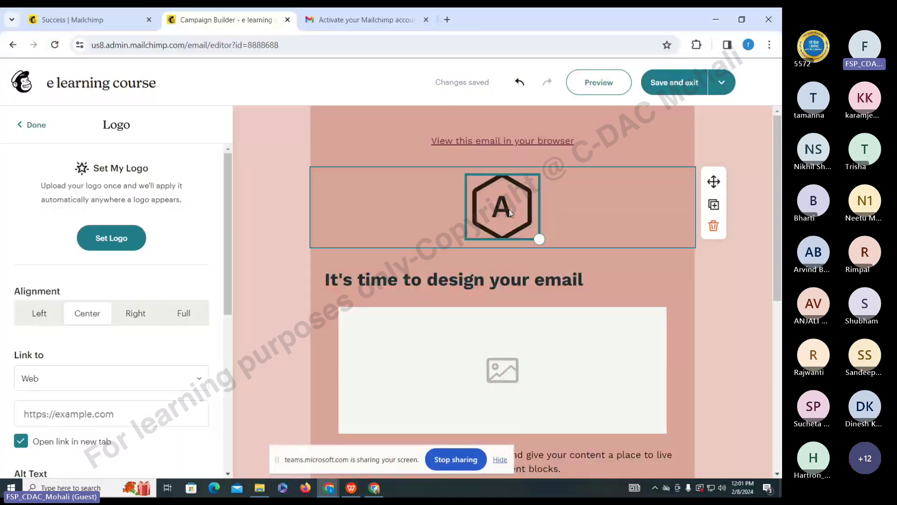
click(485, 279)
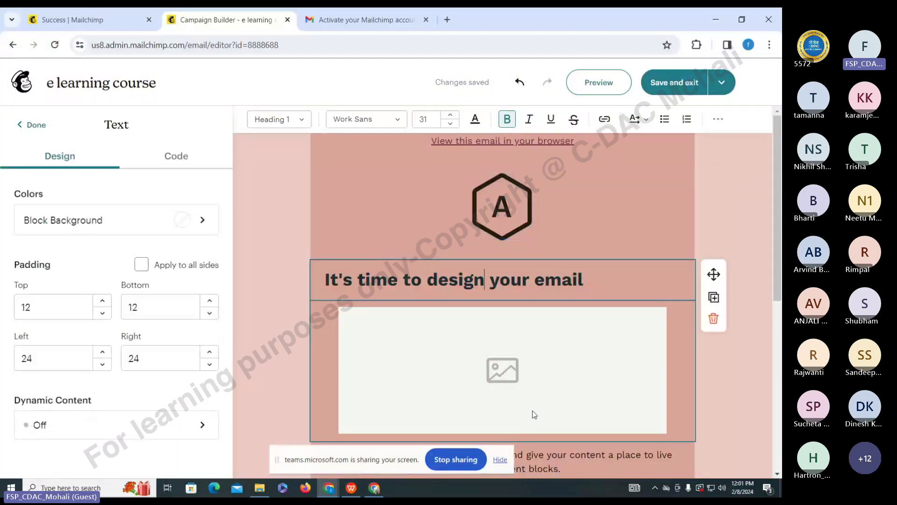
click(545, 379)
scroll(545, 380, down, 3)
click(539, 340)
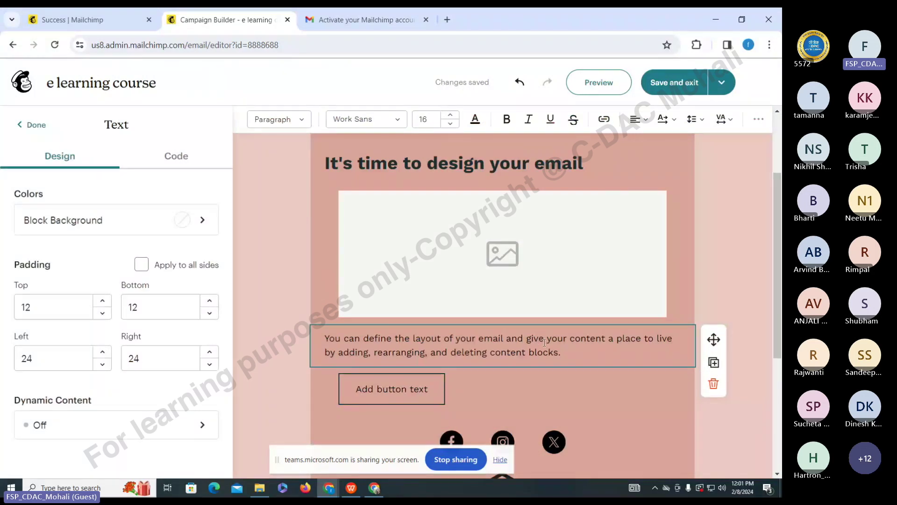
scroll(545, 343, down, 4)
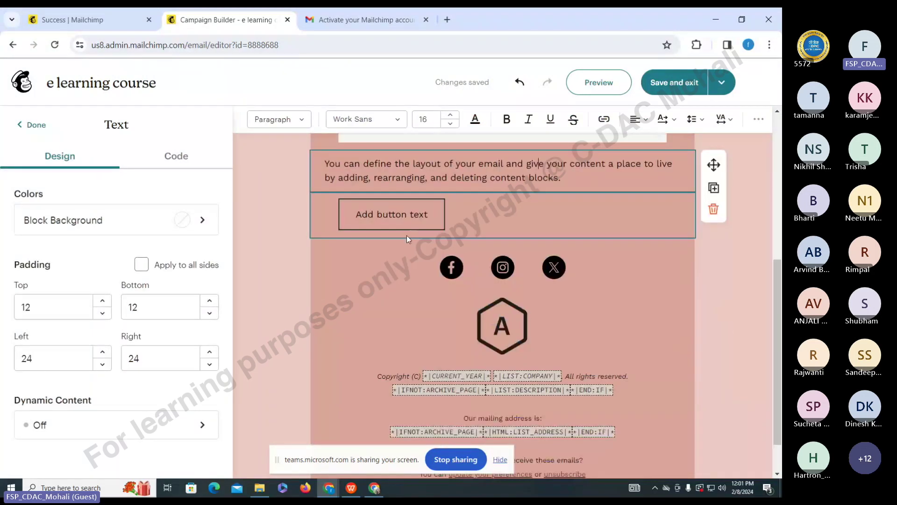
scroll(479, 340, up, 6)
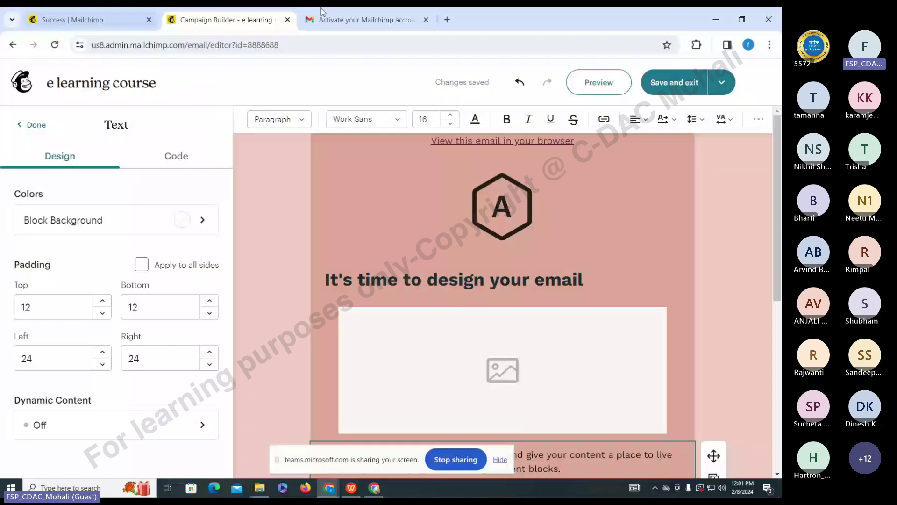
- Replace the header line with 'e learning courses in C-DAC Mohali' and drag the logo larger
click(778, 367)
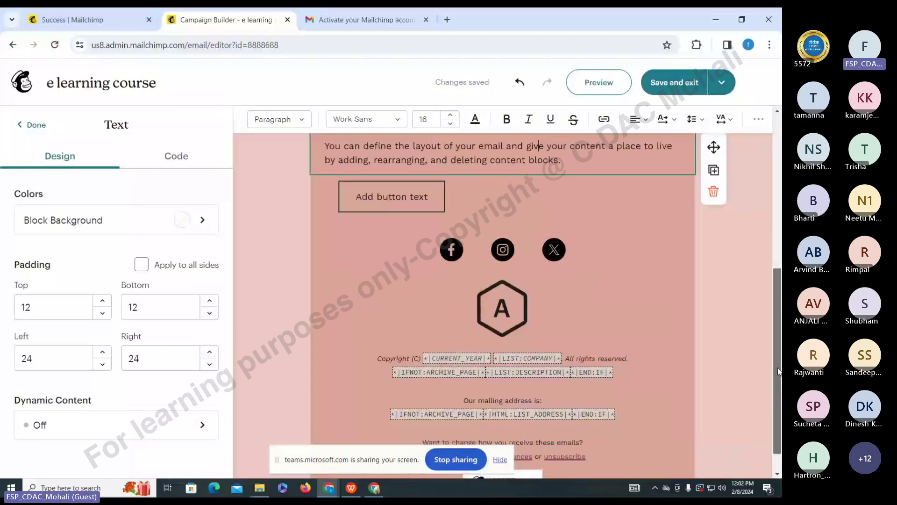
drag(778, 368, 771, 214)
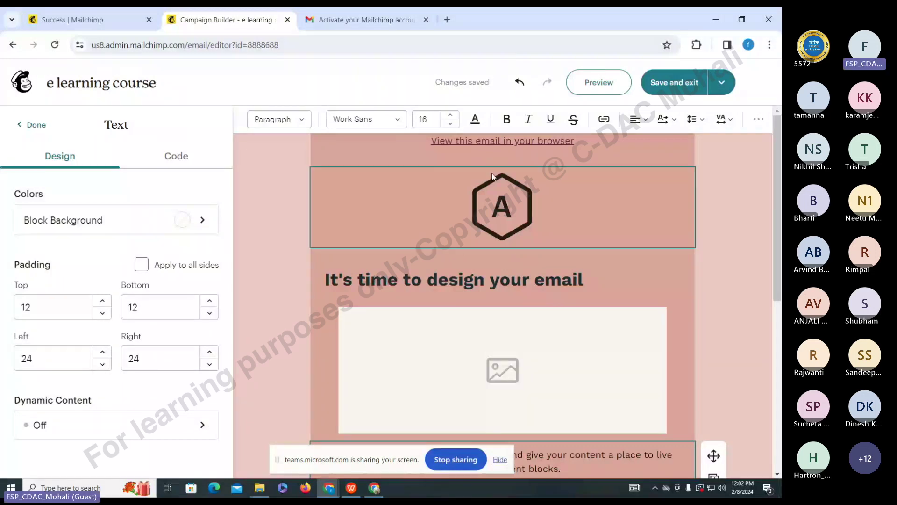
click(467, 142)
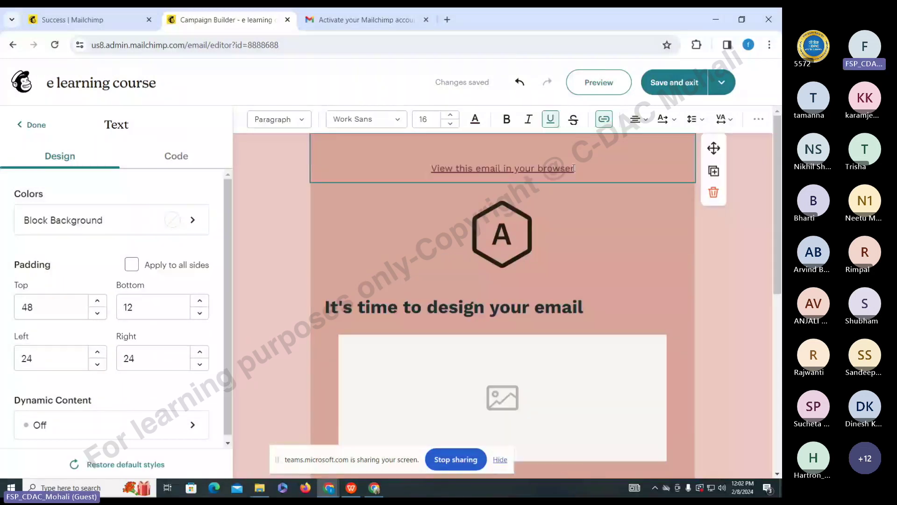
key(ctrl+a)
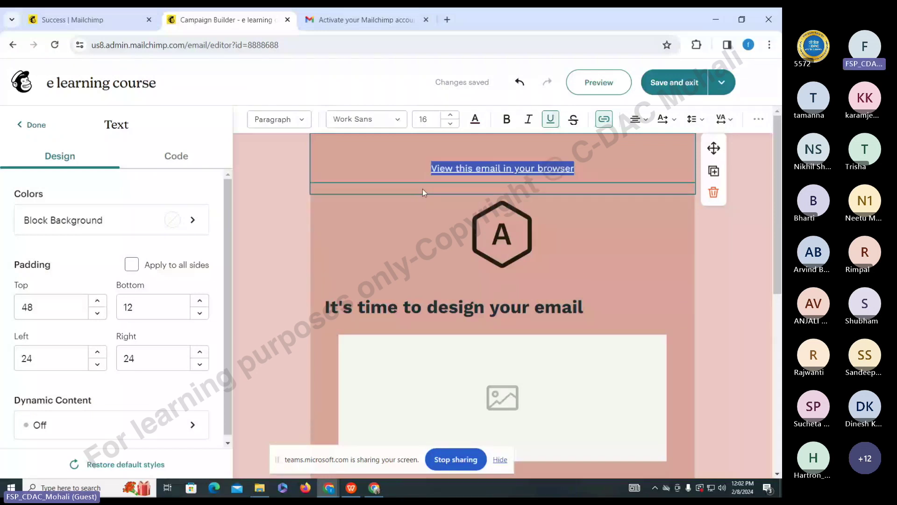
text(e l)
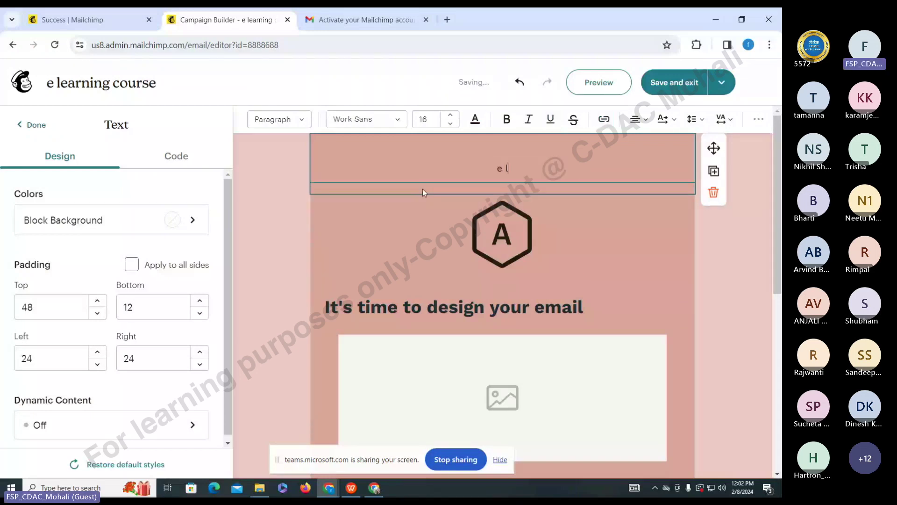
text(earning co)
text(urses in cd)
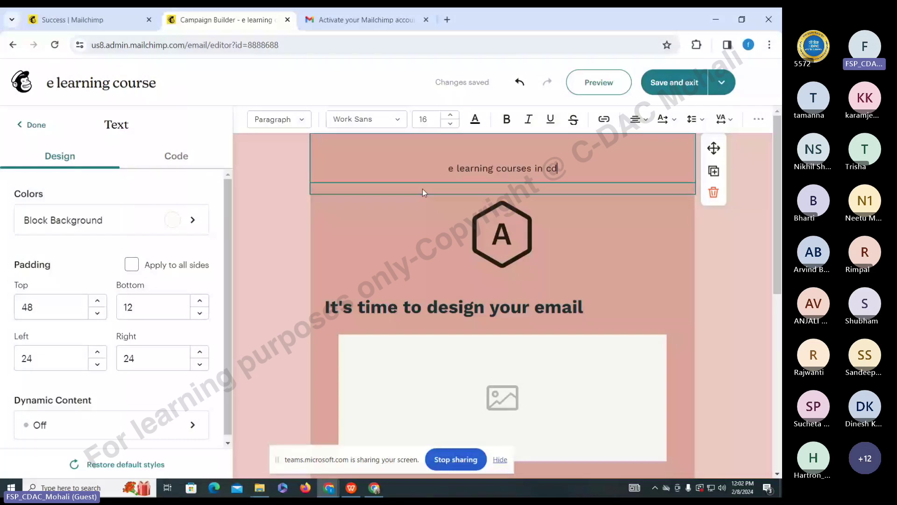
text(ac mo)
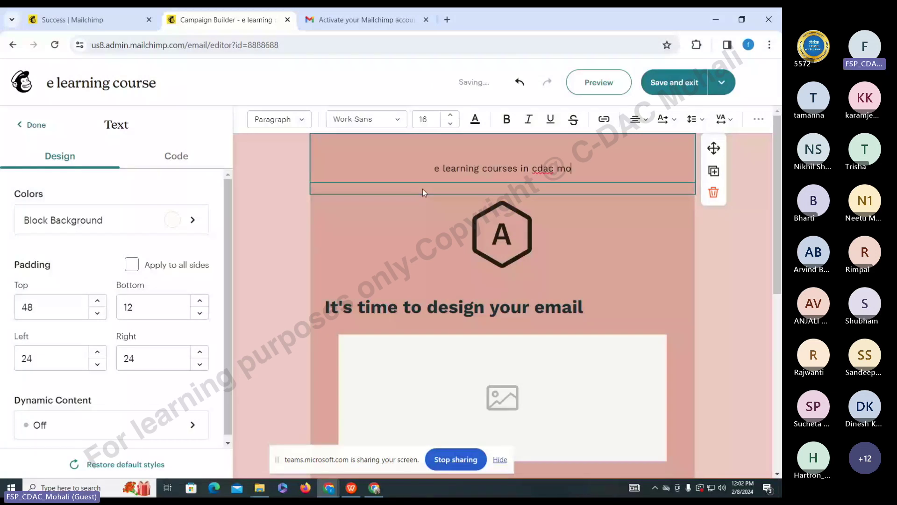
key(BackSpace)
key(BackSpace)
key(BackSpace)
key(BackSpace)
key(BackSpace)
key(BackSpace)
key(BackSpace)
text(C-DAC M)
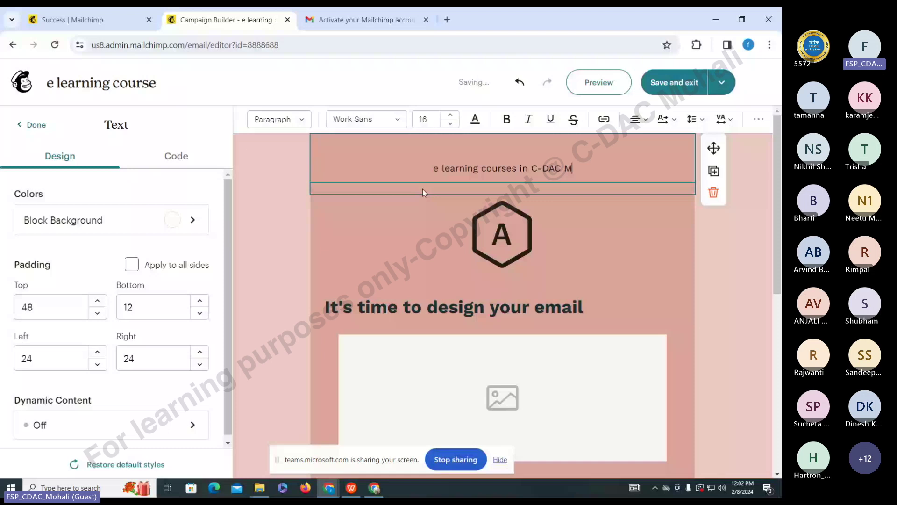
text(ohali)
click(502, 234)
drag(533, 241, 683, 358)
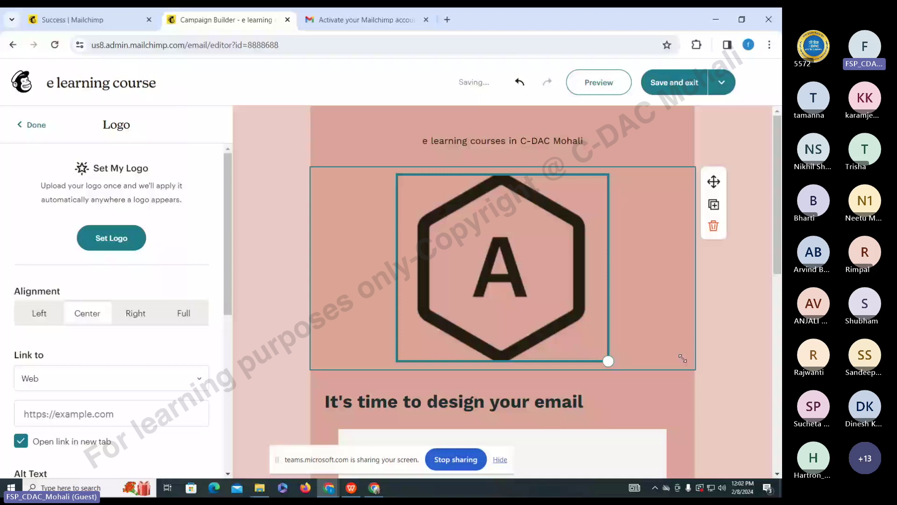
- Finish the logo edit and select the 'It's time to design your email' heading to clear it
click(746, 317)
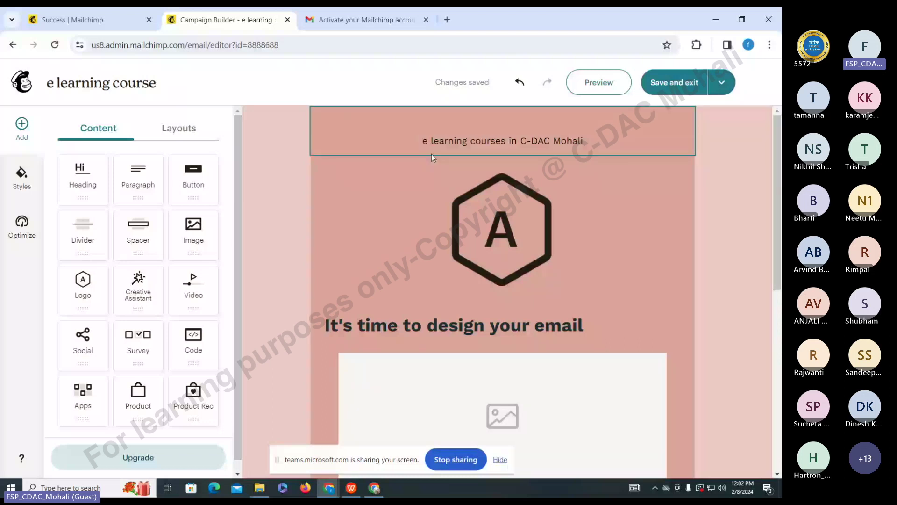
click(531, 231)
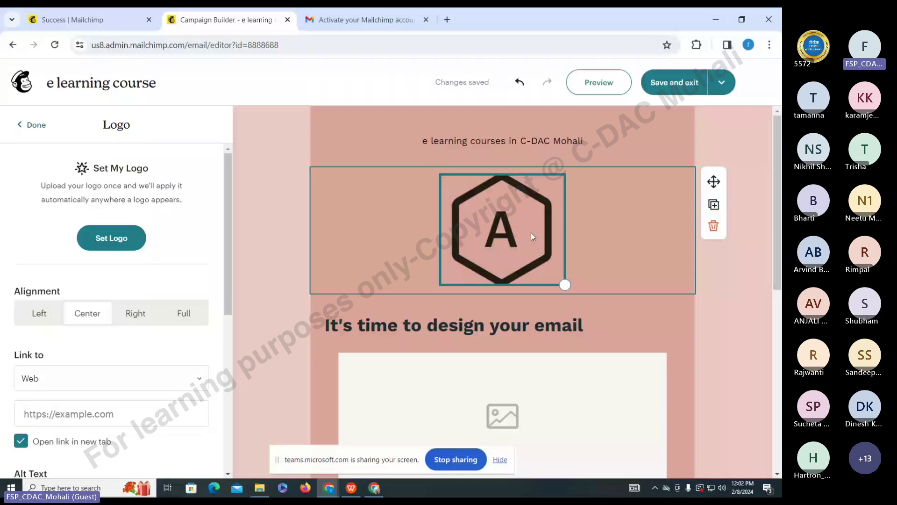
click(322, 321)
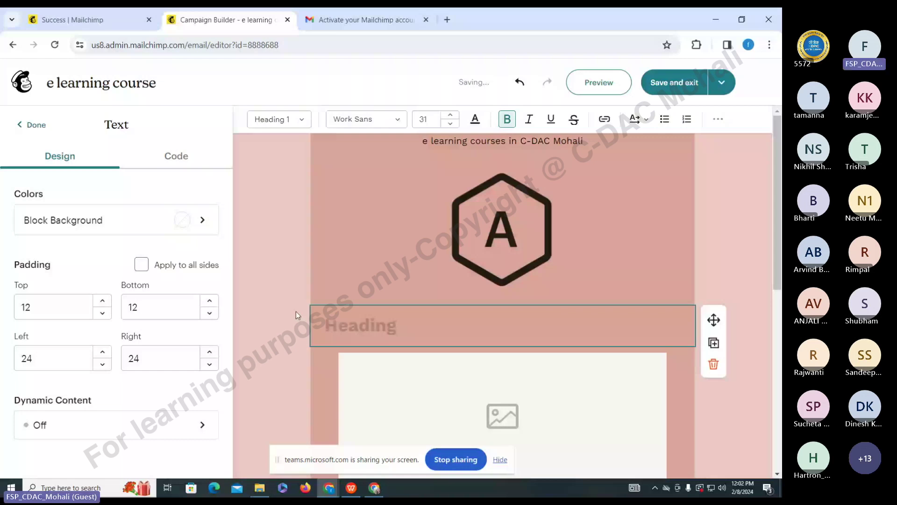
- Enter 'Different' as the new main heading text
text(Different)
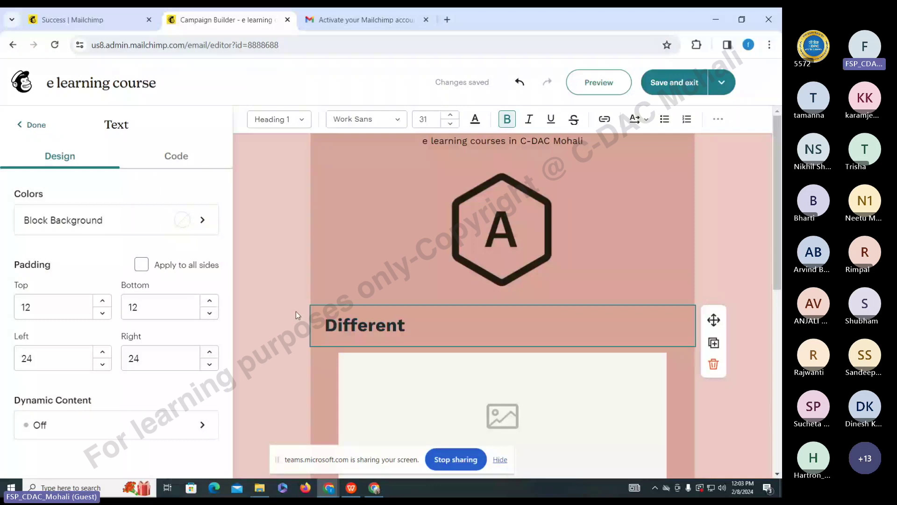
- Complete the heading as 'Different Courses in Angular' and upload a new photo to the image library
text(Courses in Angular)
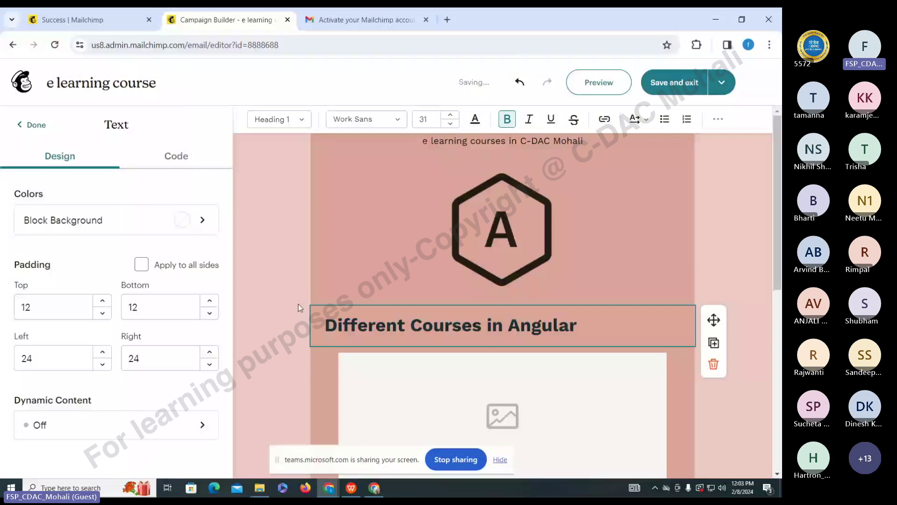
click(502, 416)
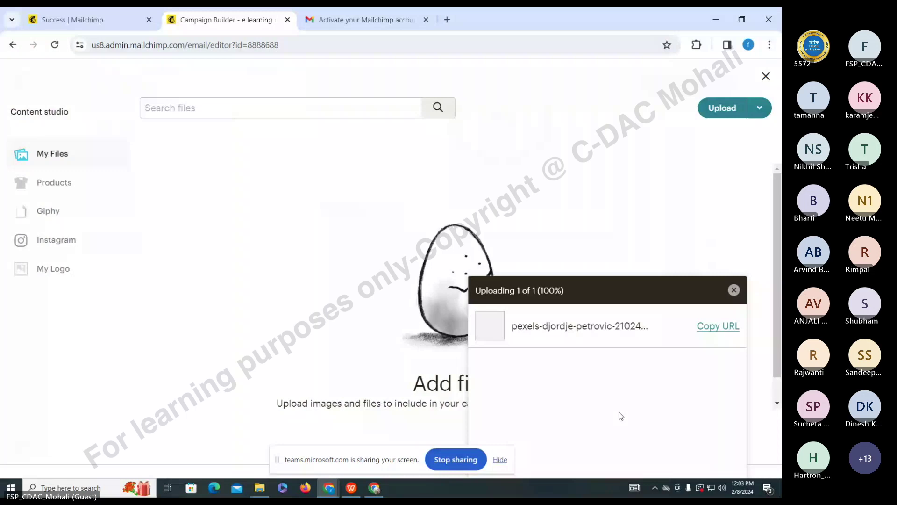
- Insert the uploaded pexels office photo into the image block below the heading
click(616, 324)
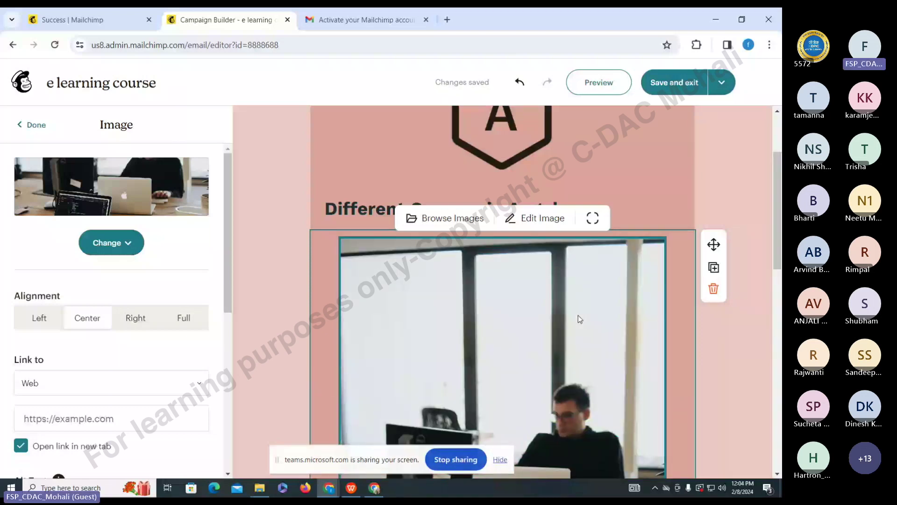
scroll(579, 315, down, 5)
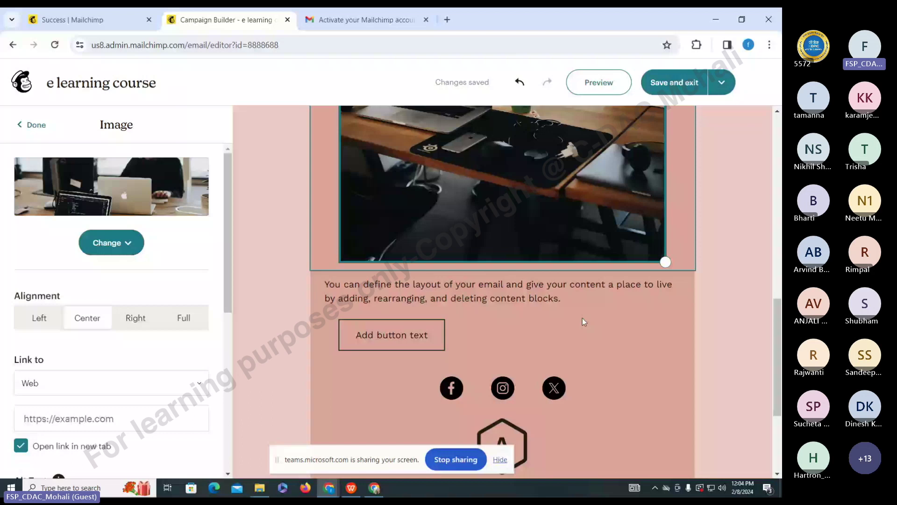
- Replace the button's label with 'Click me', then select the footer logo block
click(447, 352)
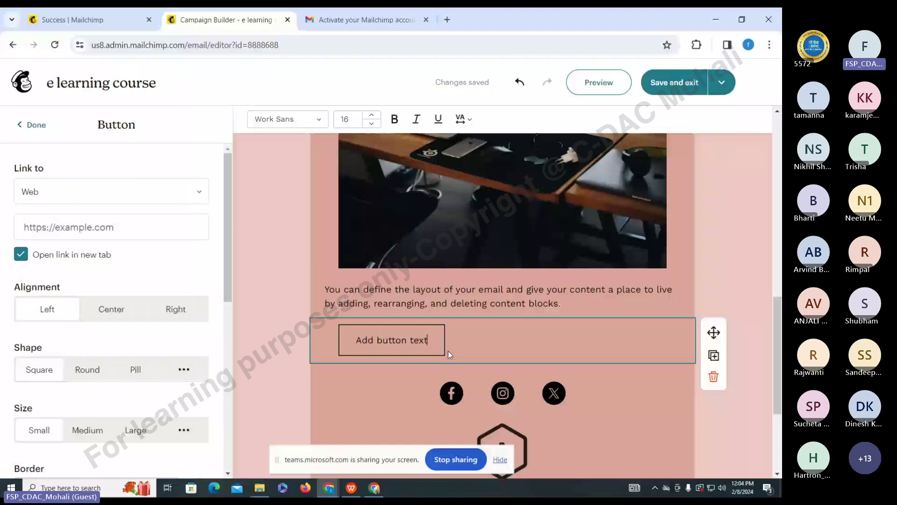
key(ctrl+a)
text(Click)
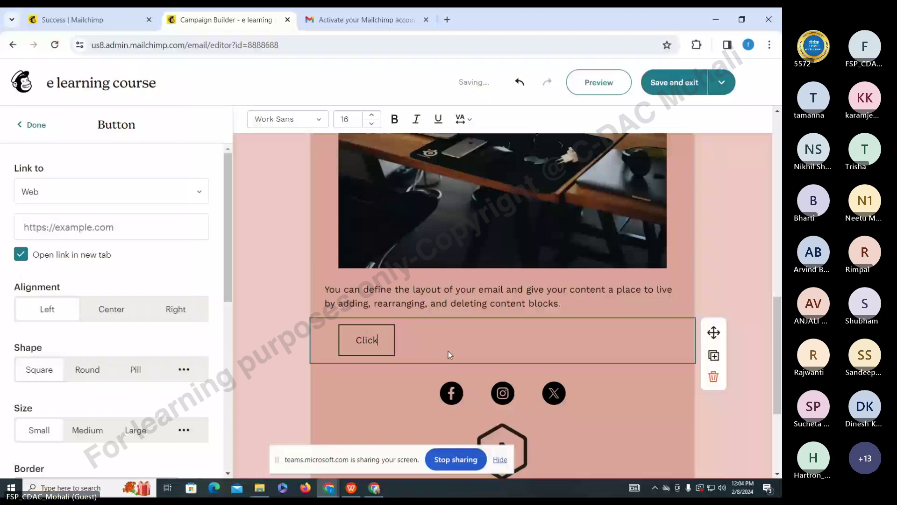
text( me)
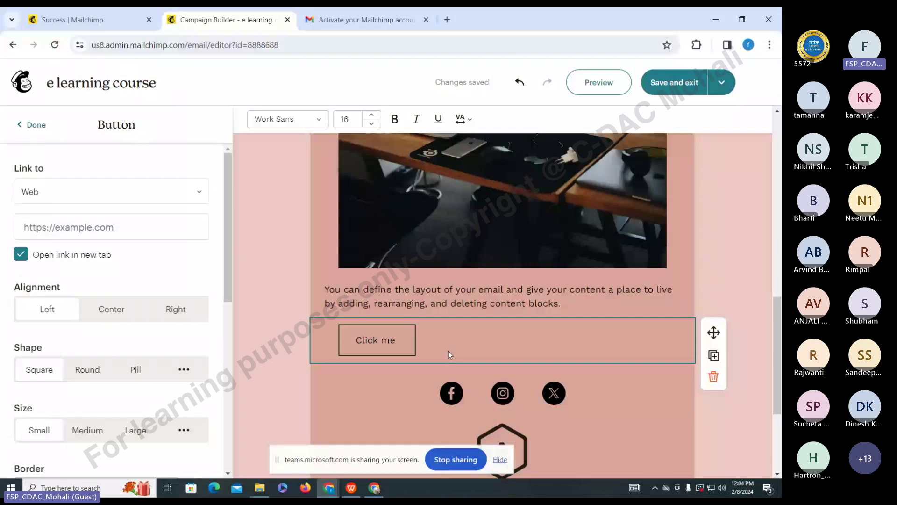
click(502, 442)
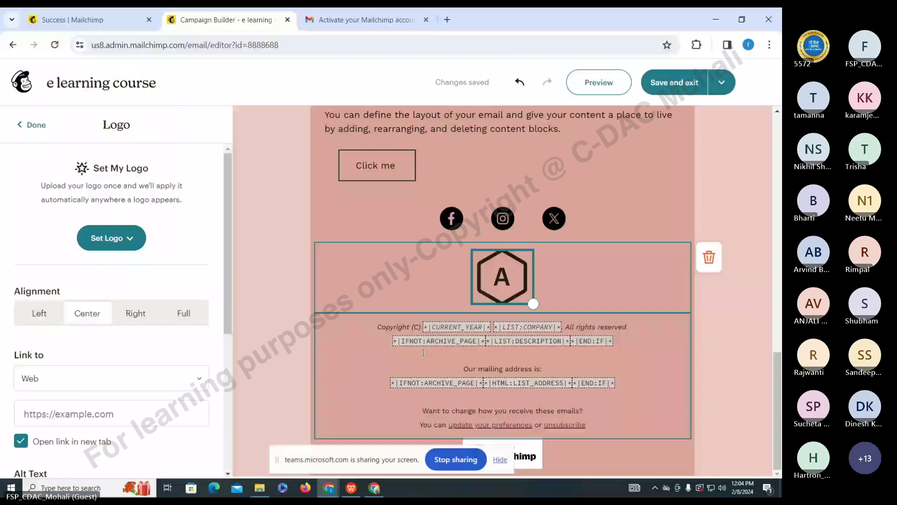
- Save the e learning course email design and return to the campaign checklist
drag(779, 391, 779, 182)
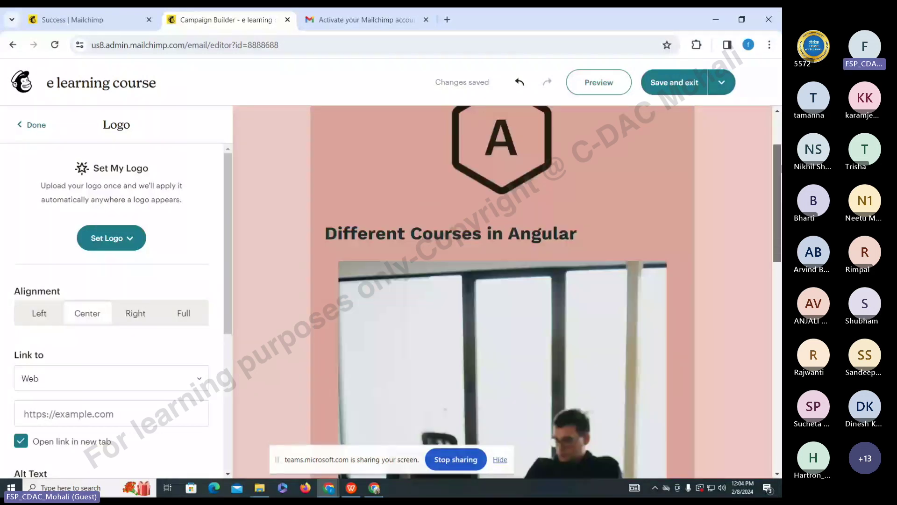
scroll(546, 160, down, 10)
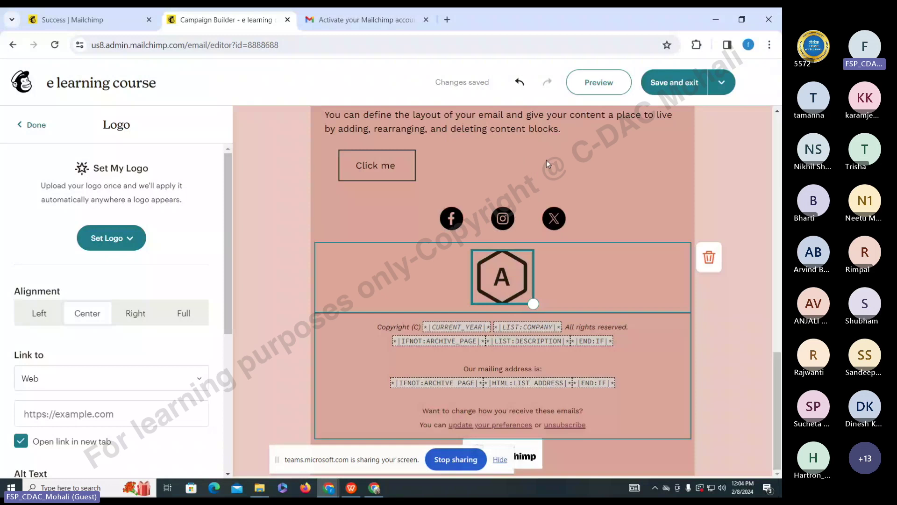
click(680, 84)
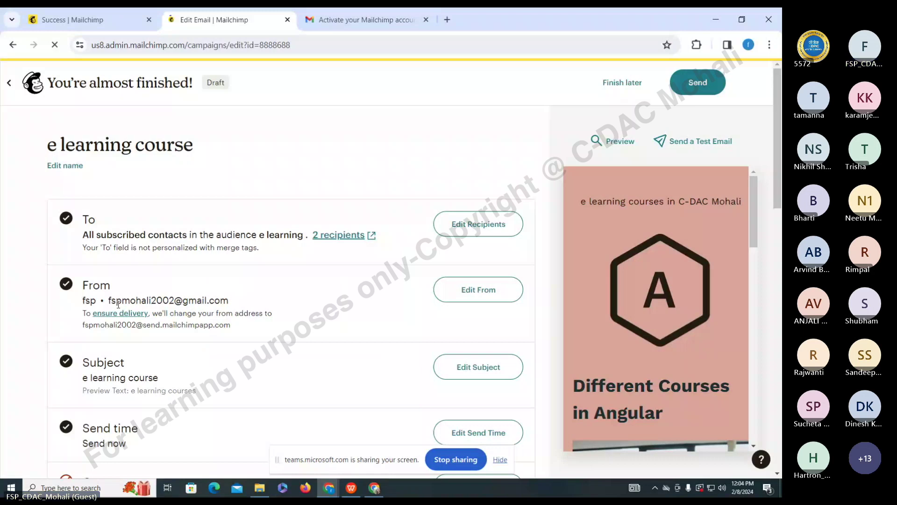
- Reopen the email editor through Resolve on the checklist's placeholder-text content issue
scroll(111, 336, down, 2)
scroll(111, 336, down, 1)
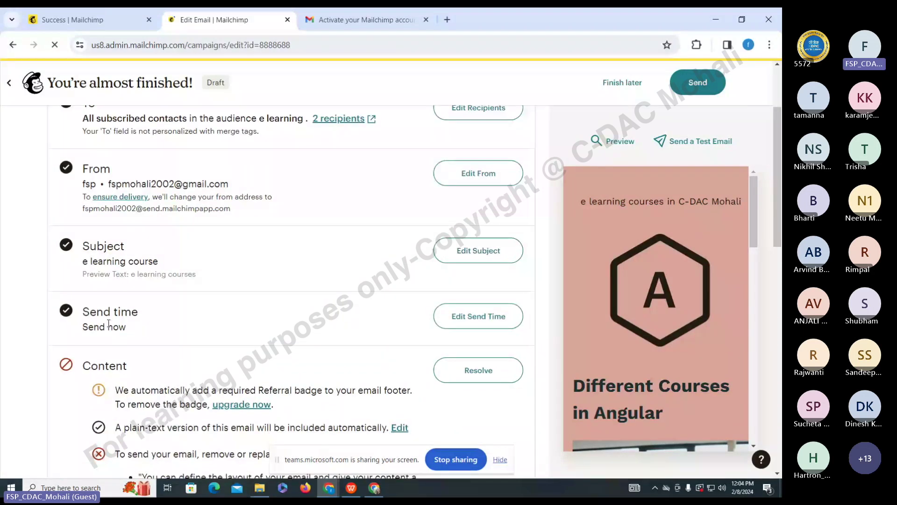
scroll(109, 323, down, 2)
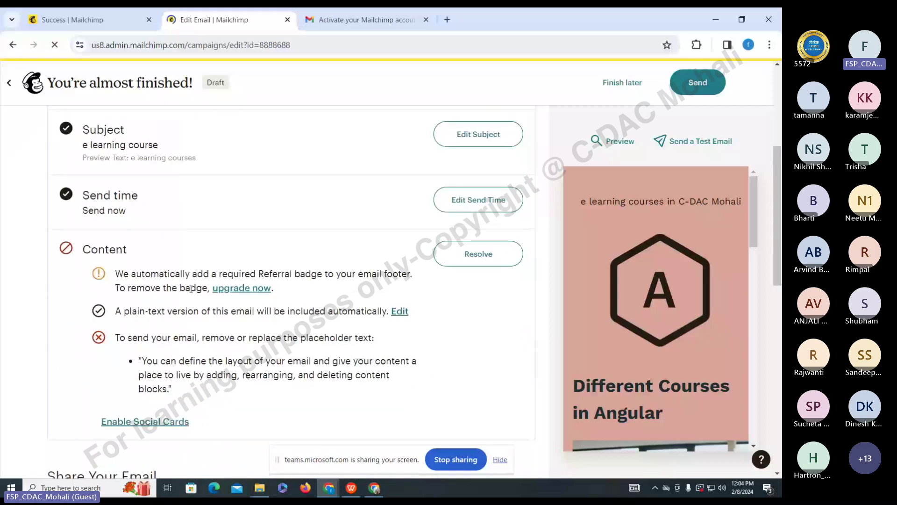
scroll(191, 289, down, 2)
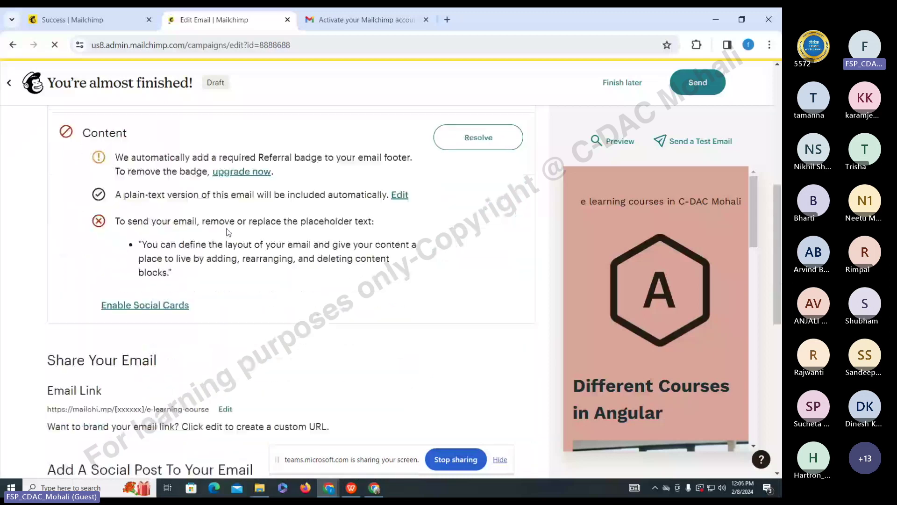
scroll(228, 232, up, 1)
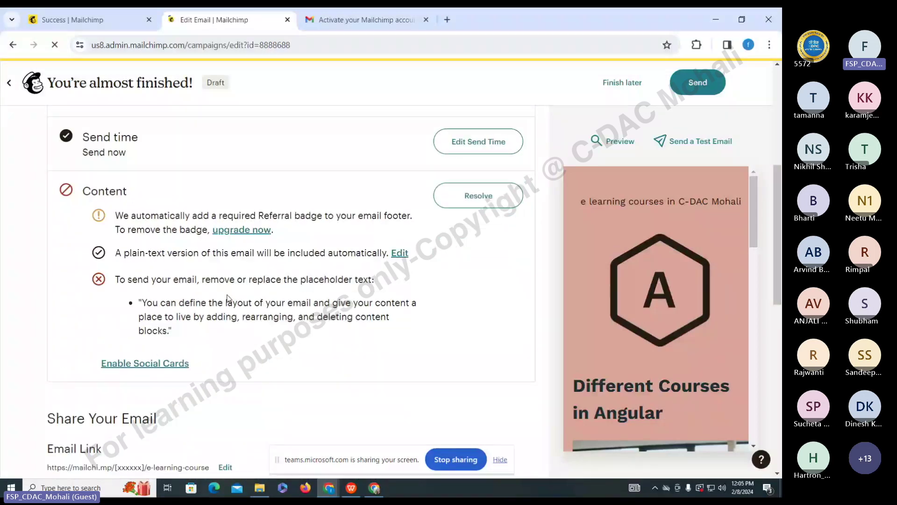
click(477, 200)
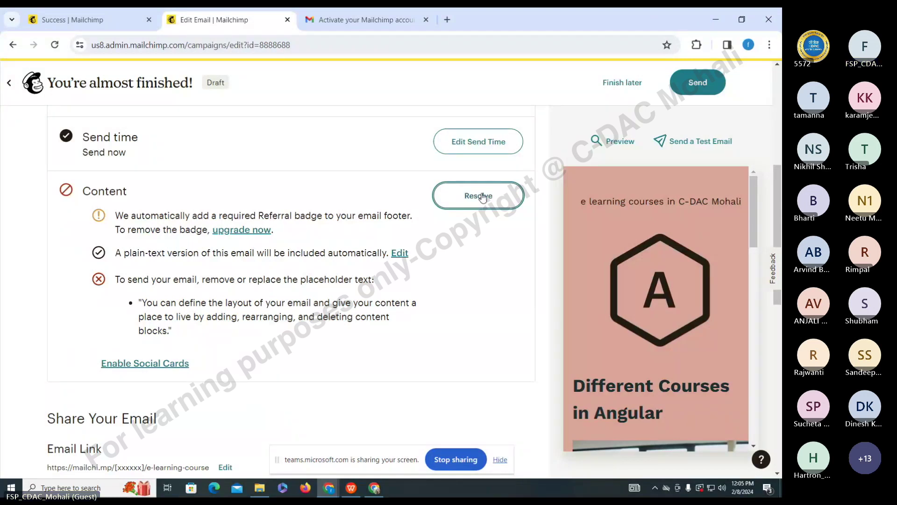
click(482, 198)
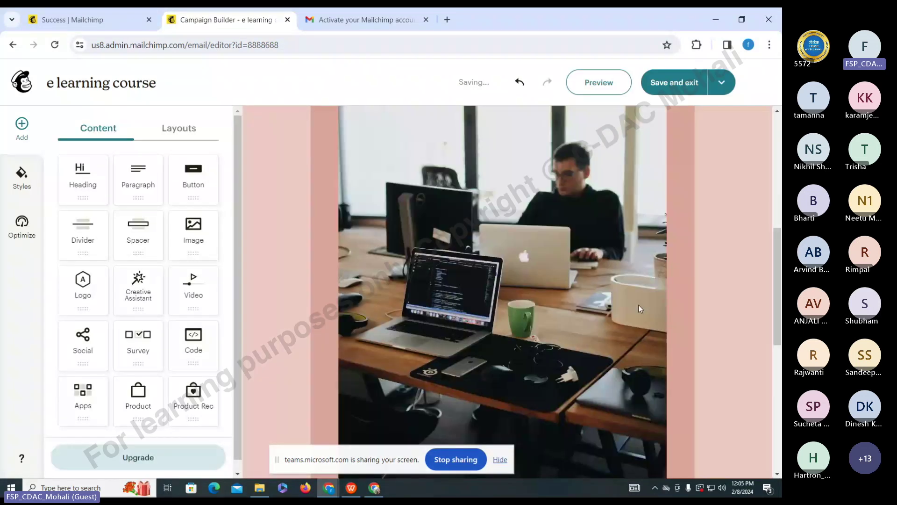
- Delete all the footer's copyright and address text and save the design
scroll(638, 305, down, 10)
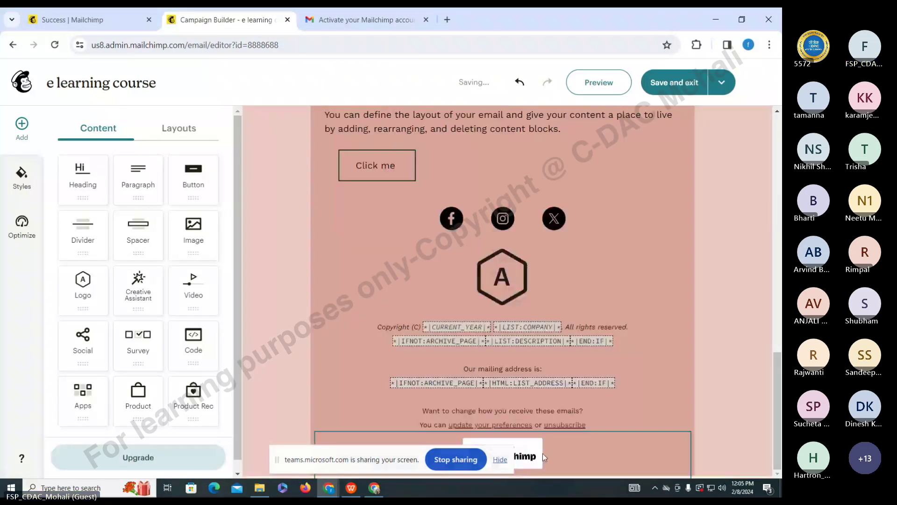
click(386, 338)
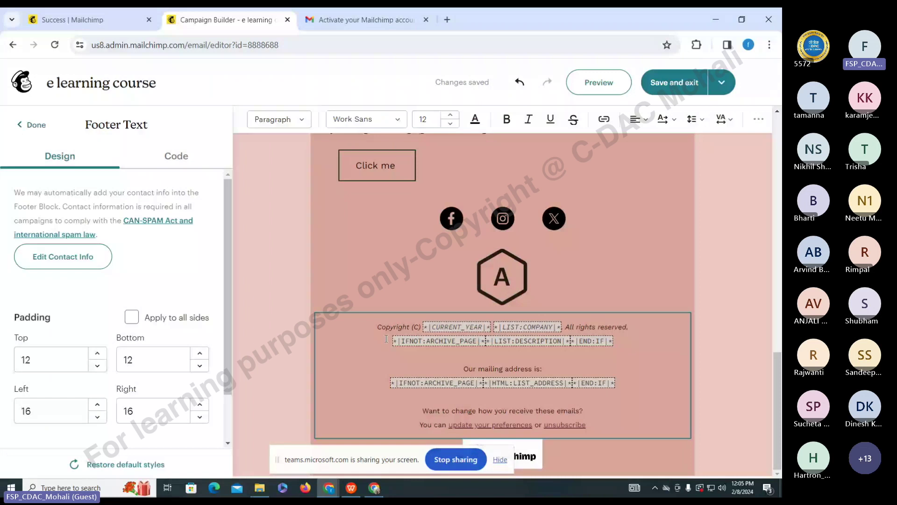
key(ctrl+a)
key(BackSpace)
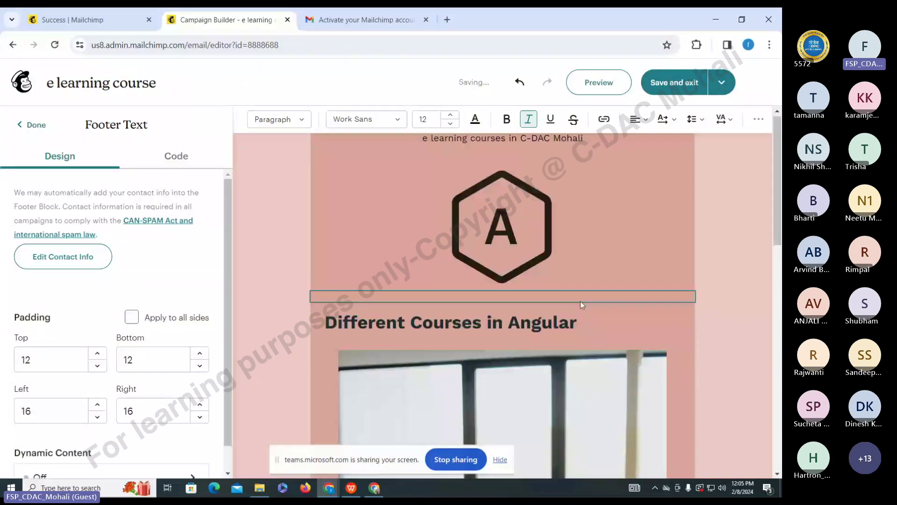
click(662, 88)
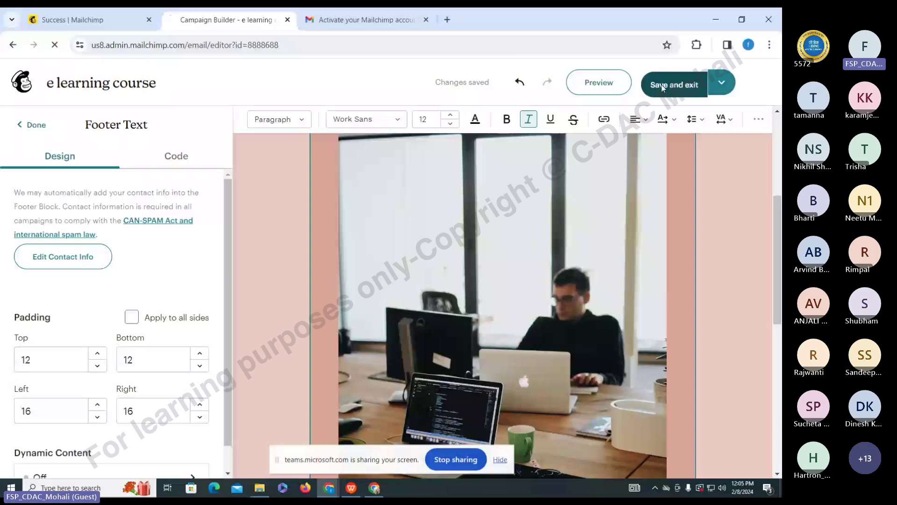
scroll(99, 423, down, 5)
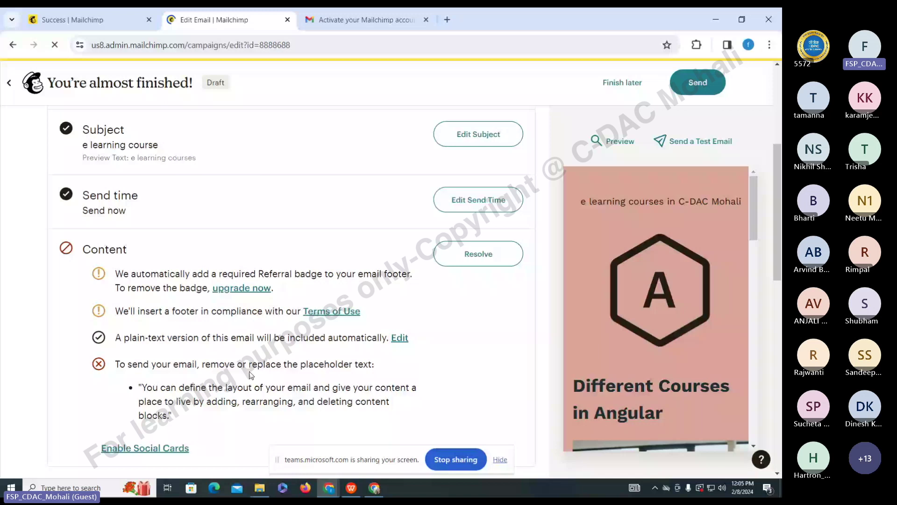
- Scroll down the checklist to the remaining placeholder-text issue
scroll(250, 374, down, 4)
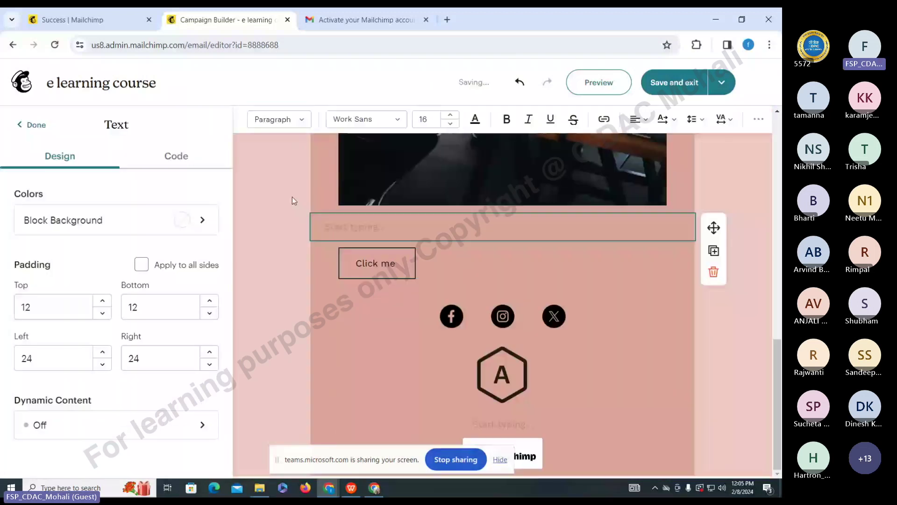
- Write 'Different courses in Futureskllsprime' as the paragraph above the button and save the design
text(different courses in)
text(Fu)
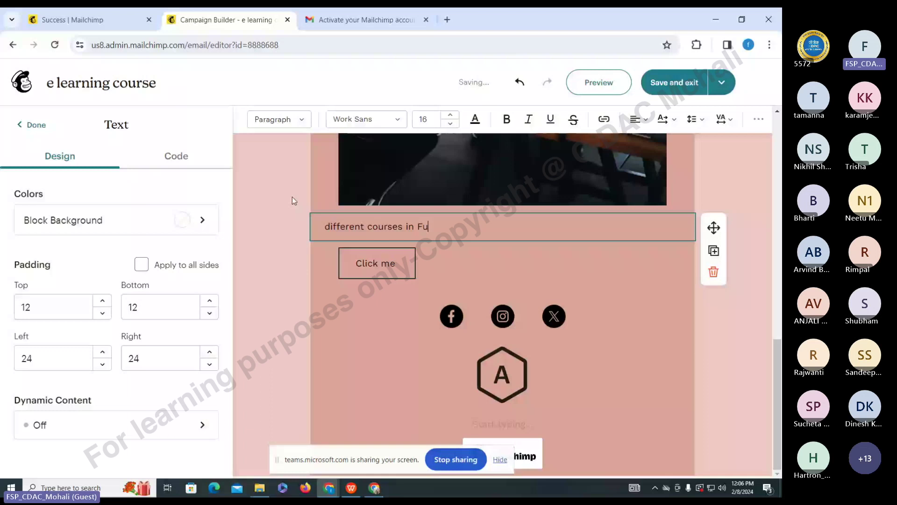
text(tureskllsprime)
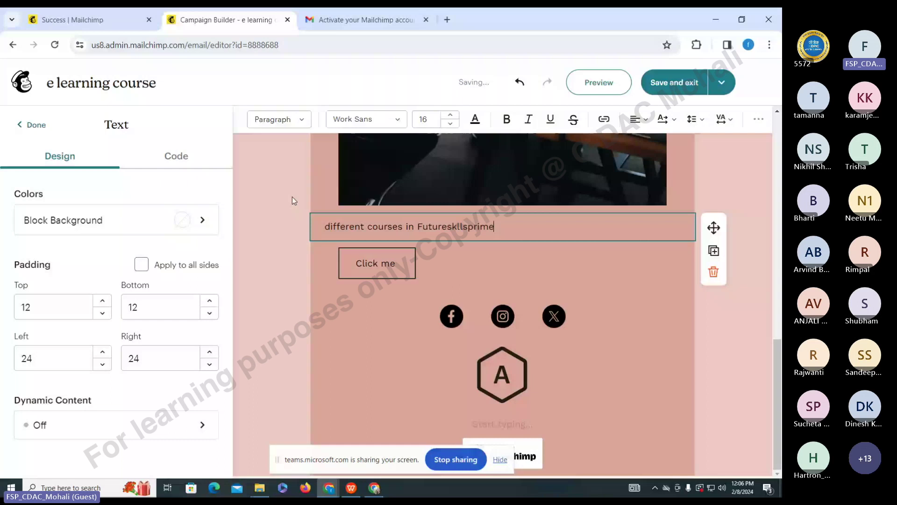
double_click(466, 240)
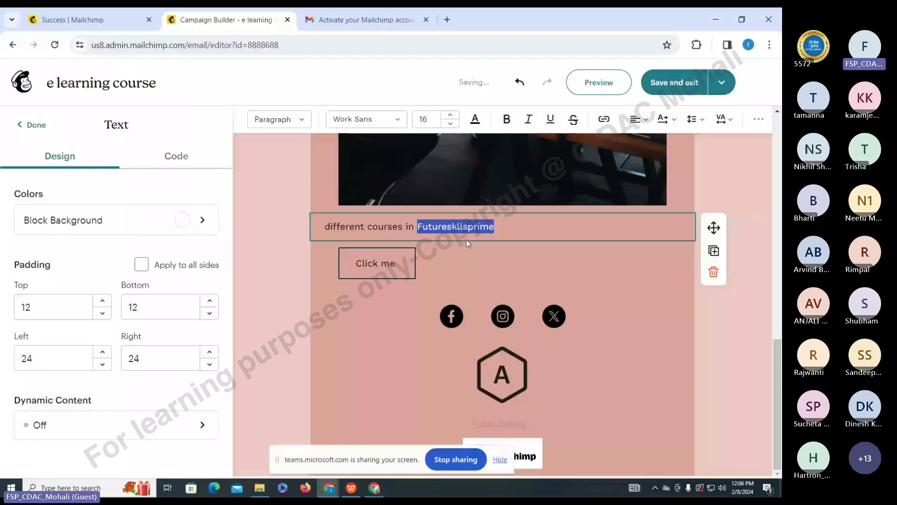
click(517, 318)
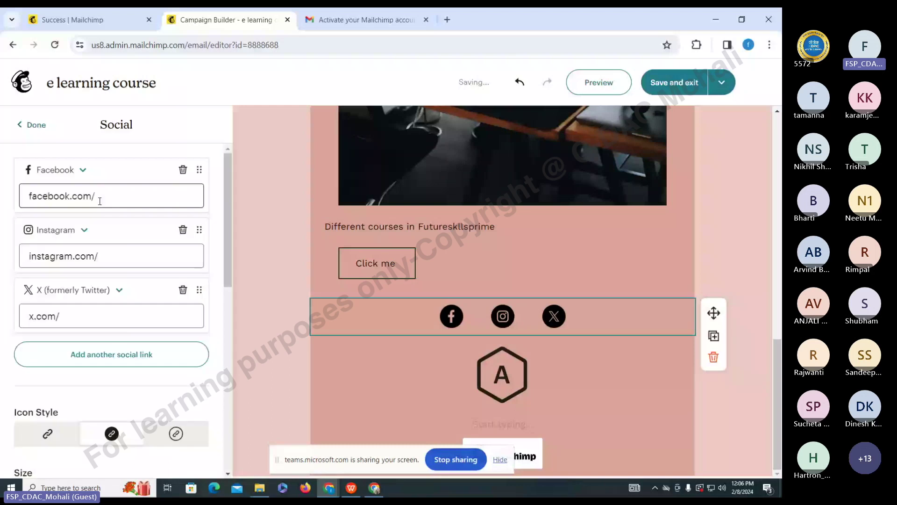
click(746, 358)
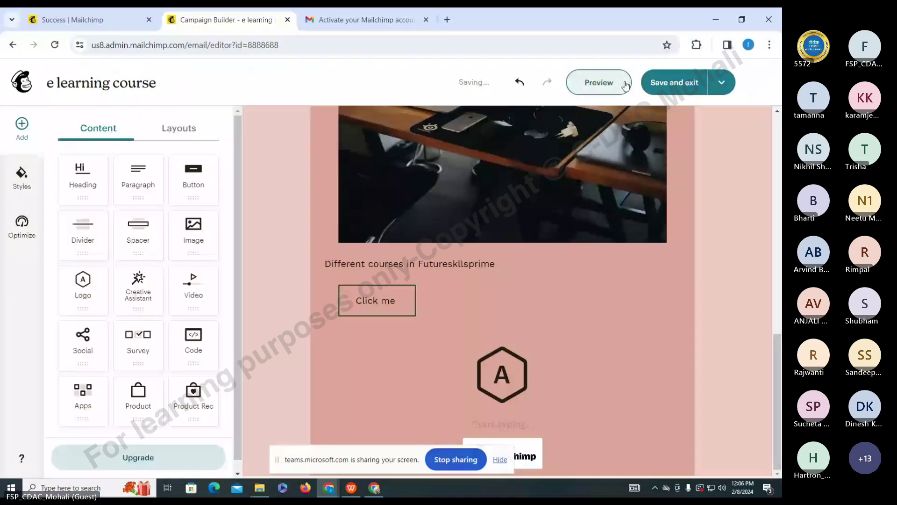
click(675, 84)
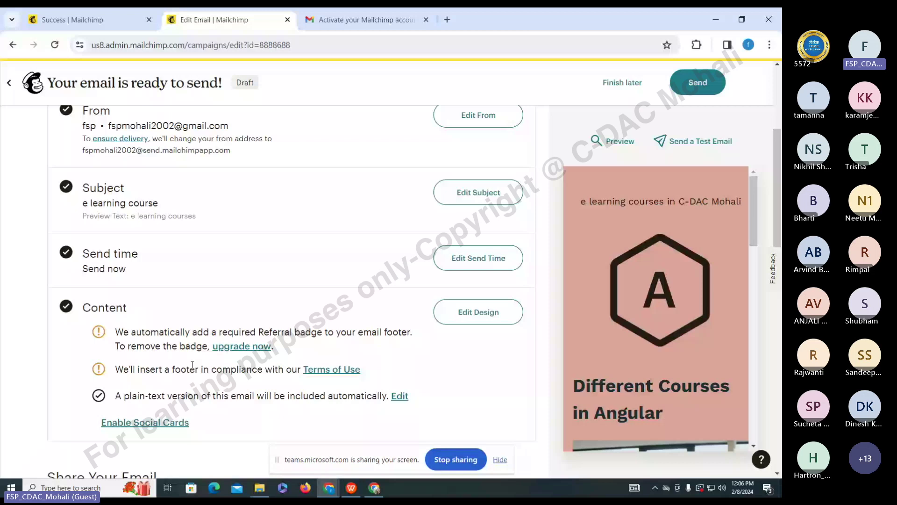
- Review the checklist and email preview, then bring up Ready to send? for 2 subscribers
scroll(192, 365, down, 1)
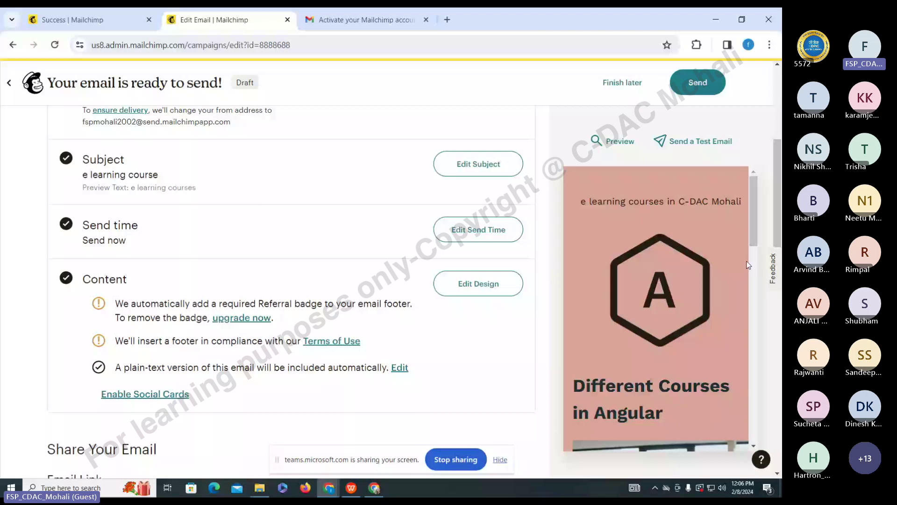
scroll(680, 243, down, 5)
scroll(679, 239, up, 5)
scroll(665, 300, down, 2)
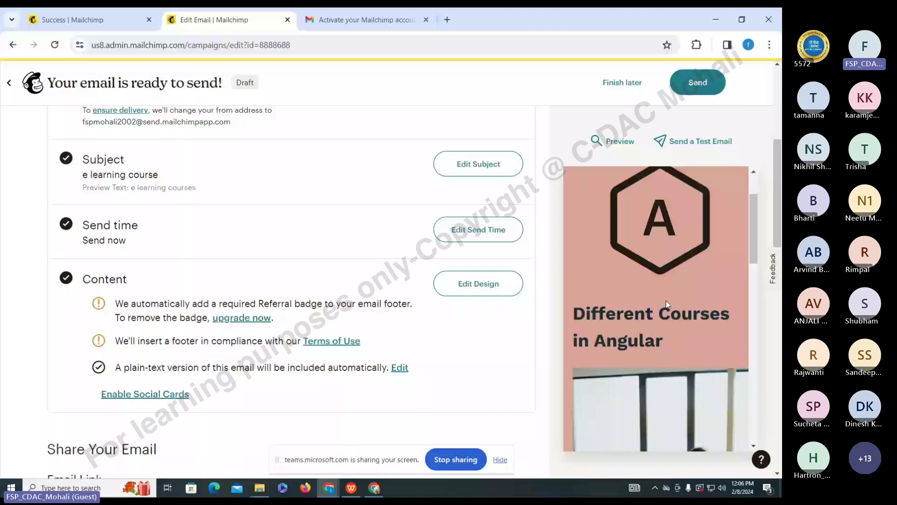
scroll(666, 301, down, 5)
scroll(666, 301, down, 4)
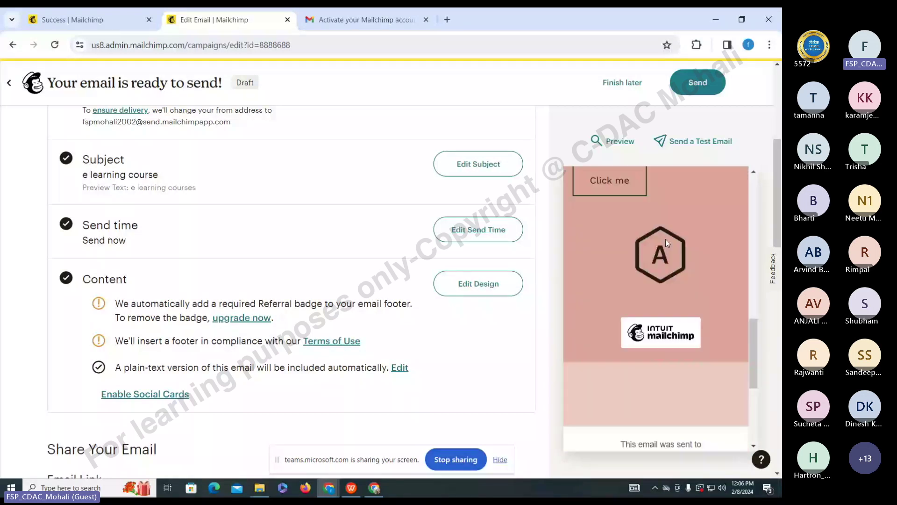
scroll(665, 239, down, 5)
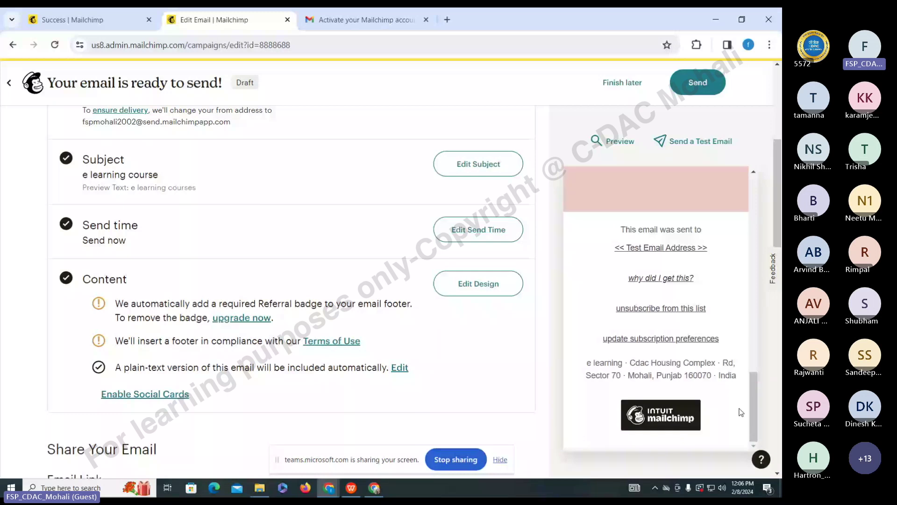
drag(753, 406, 752, 172)
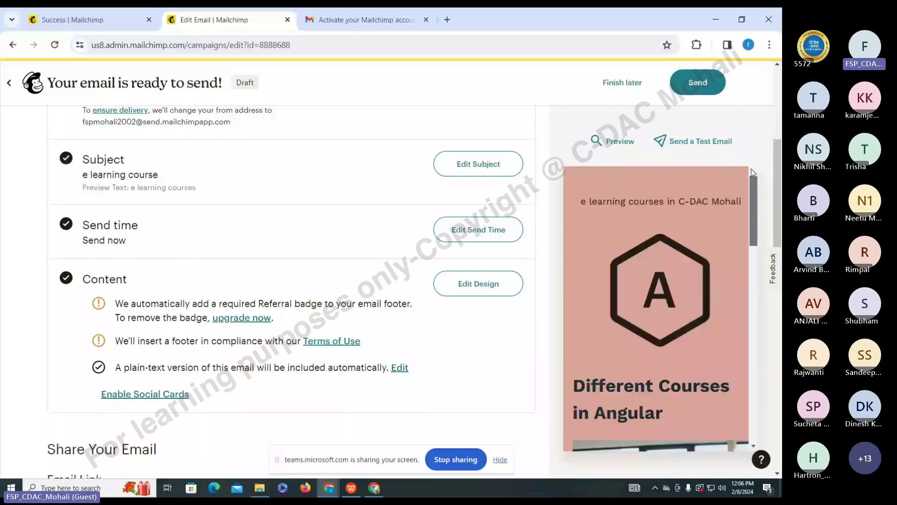
scroll(514, 382, down, 10)
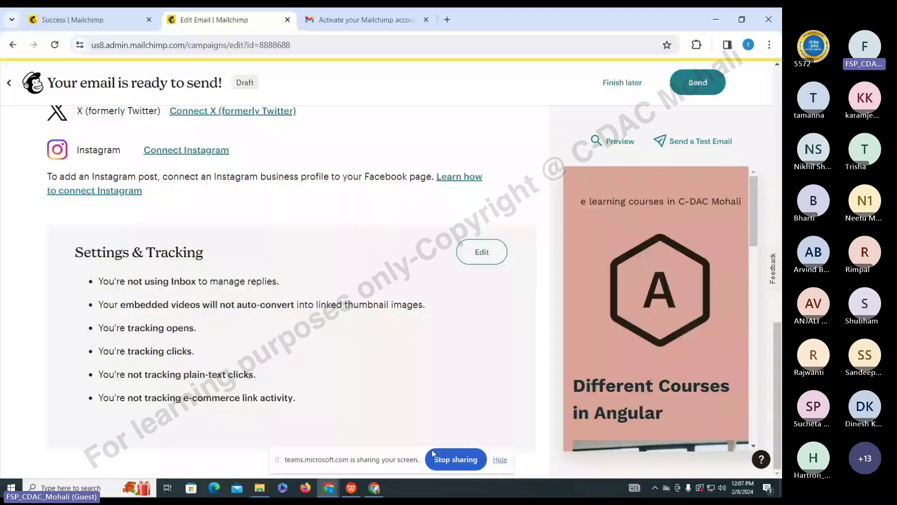
scroll(374, 330, up, 7)
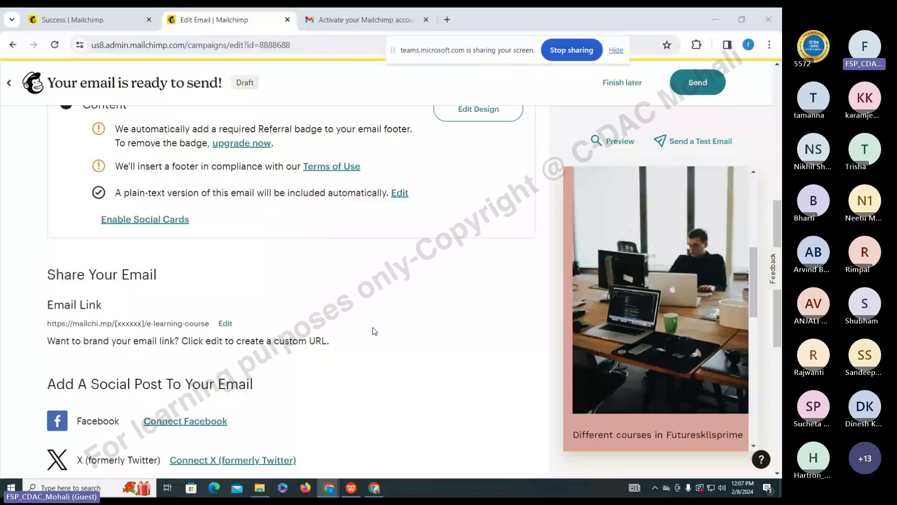
scroll(374, 331, up, 6)
click(701, 84)
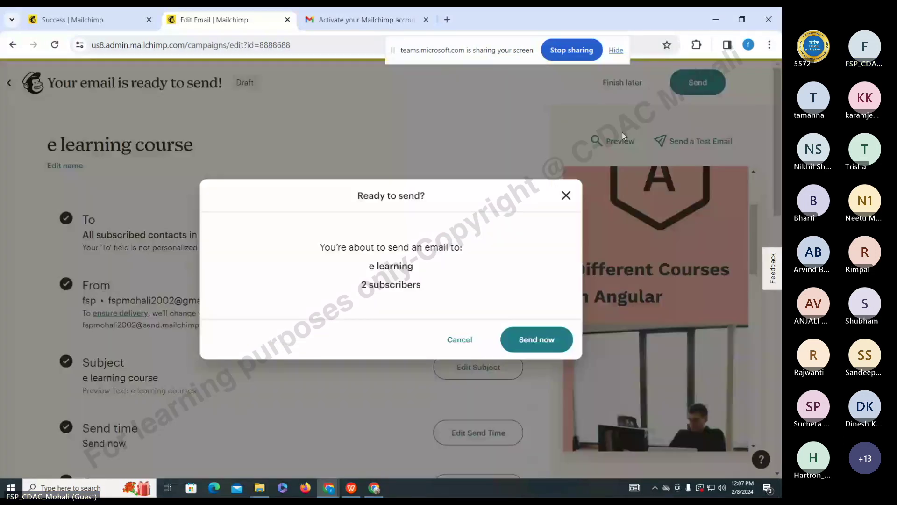
- Confirm Send now to deliver the e learning course campaign to its 2 subscribers
click(523, 338)
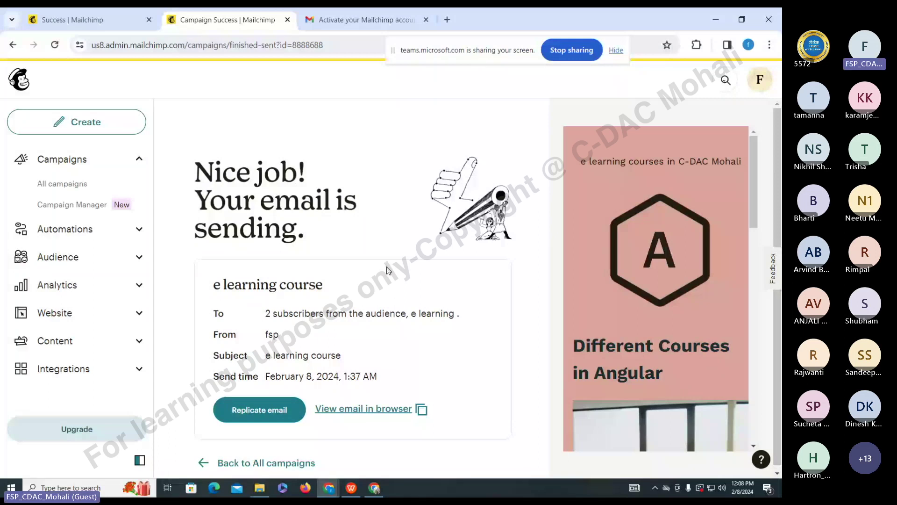
- Leave the Mailchimp campaign success page for the Chrome window holding the Teams meeting and chat
scroll(552, 366, down, 1)
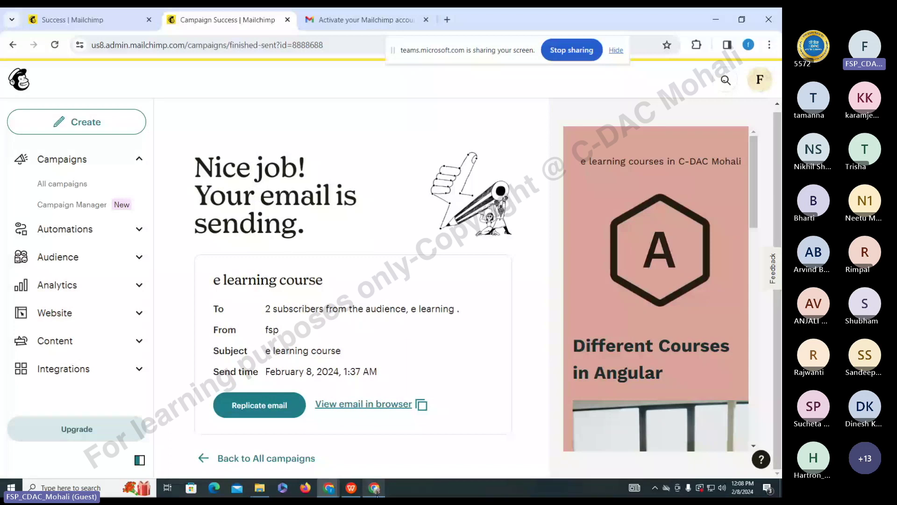
click(376, 490)
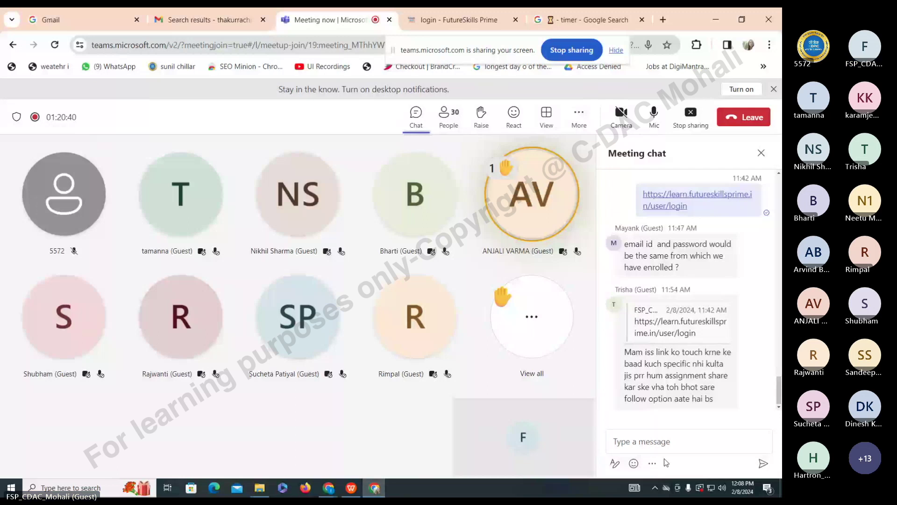
mouse_move(726, 407)
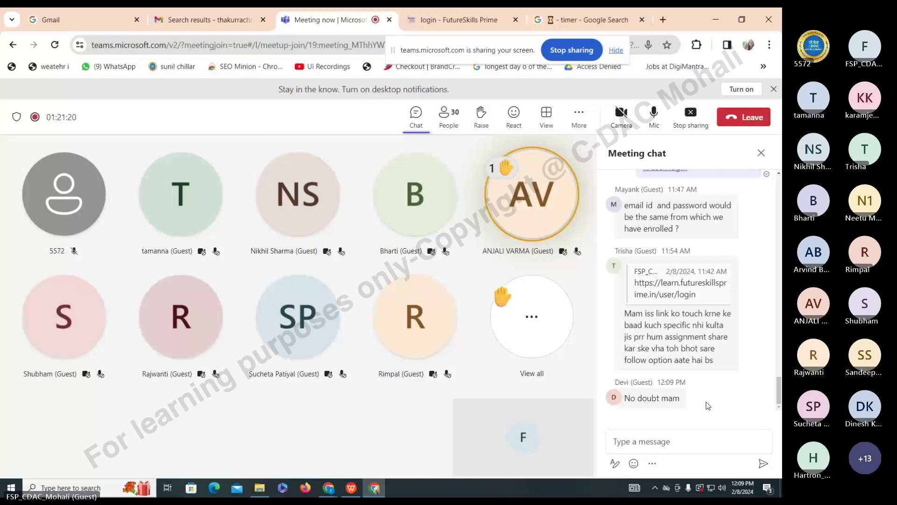
mouse_move(663, 336)
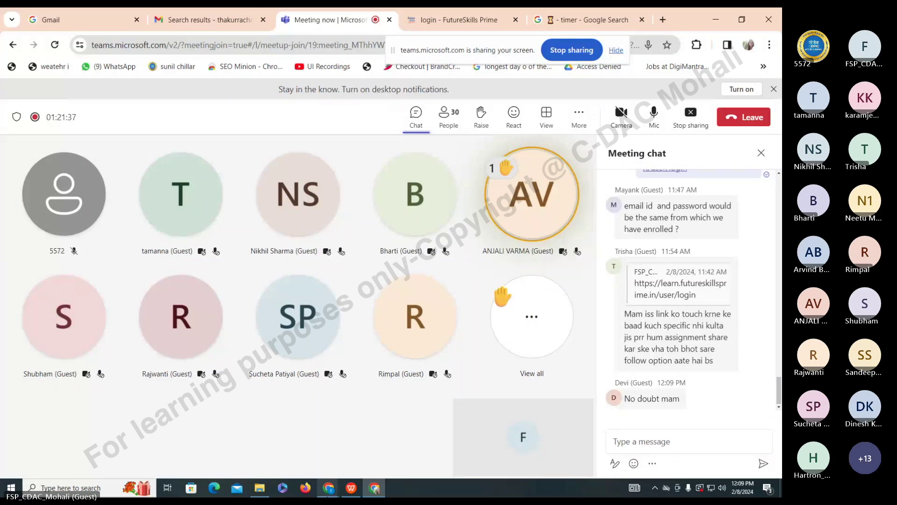
click(448, 115)
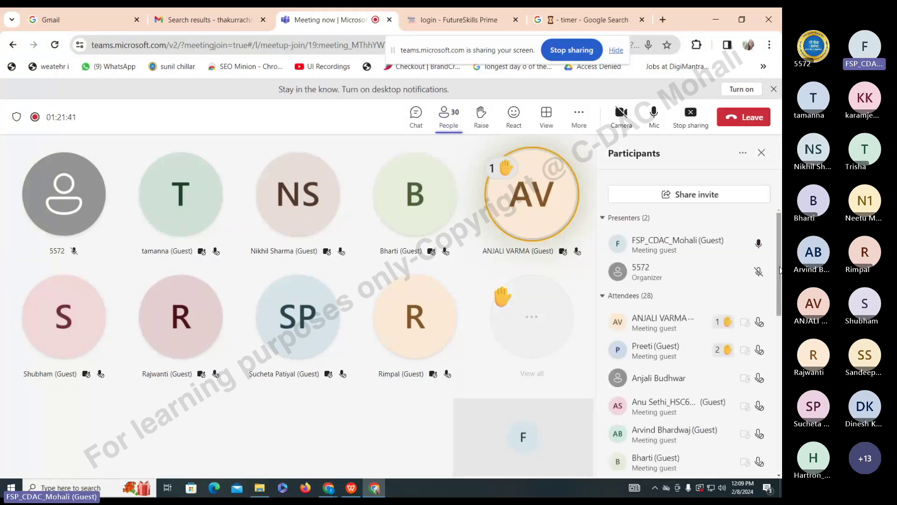
scroll(779, 290, down, 2)
drag(779, 290, 780, 327)
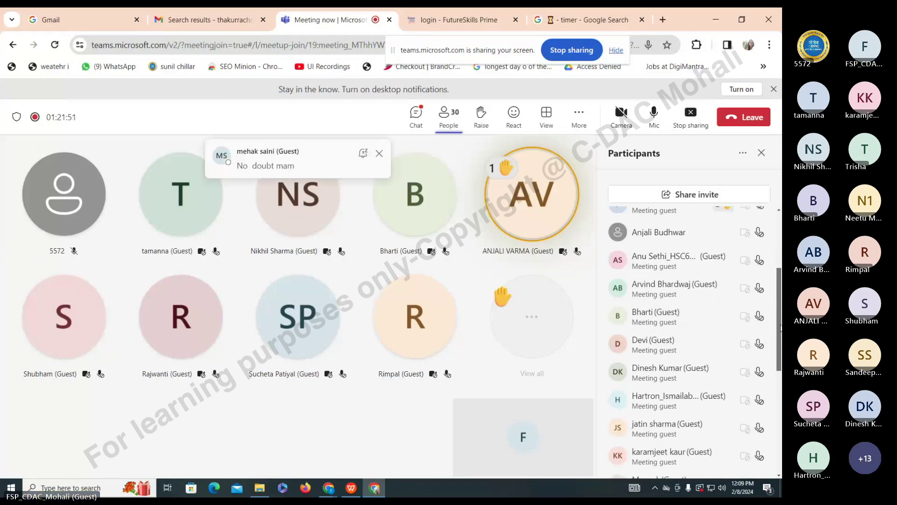
drag(780, 327, 781, 434)
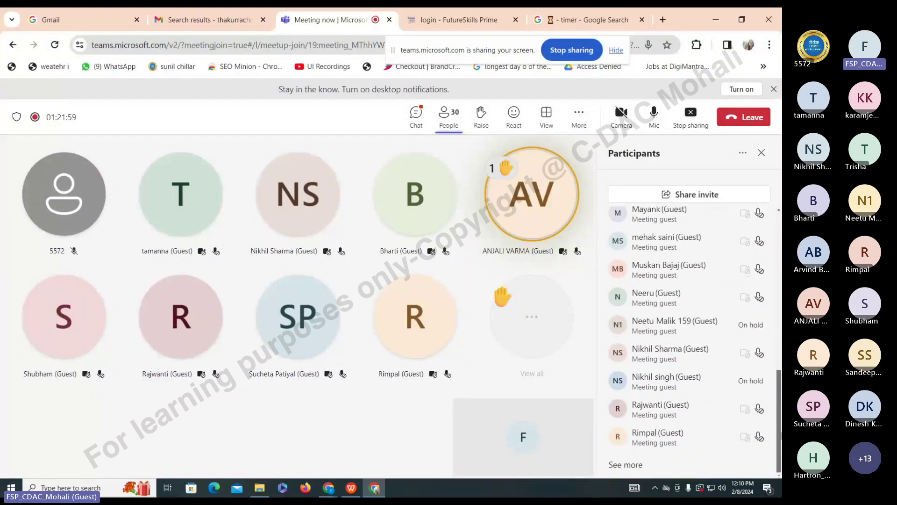
click(626, 464)
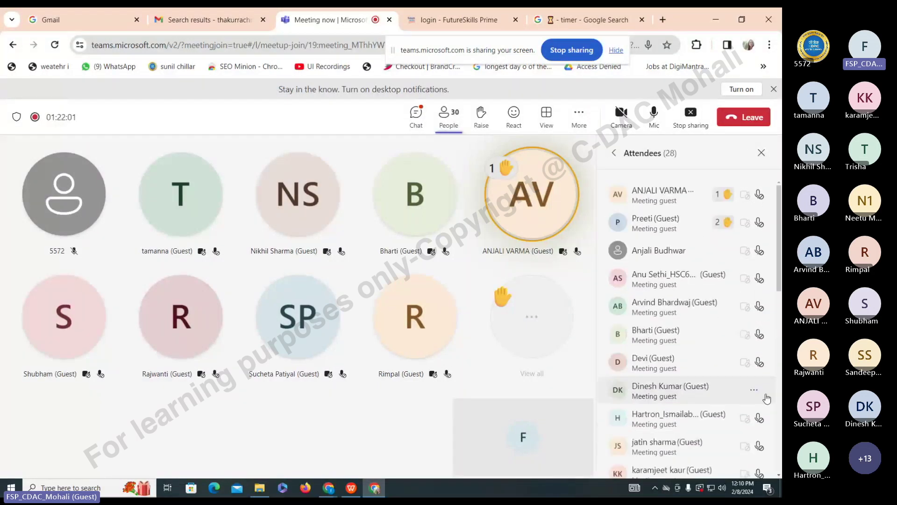
drag(778, 276, 775, 360)
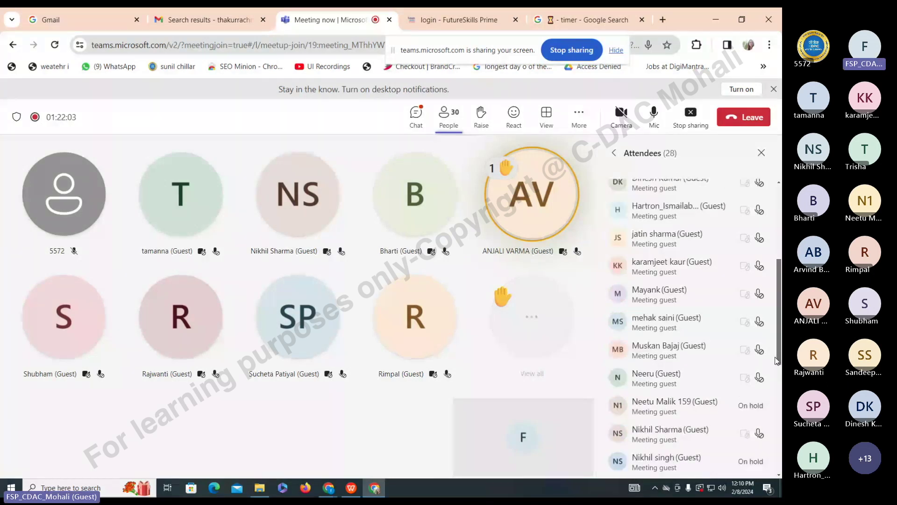
drag(776, 360, 778, 476)
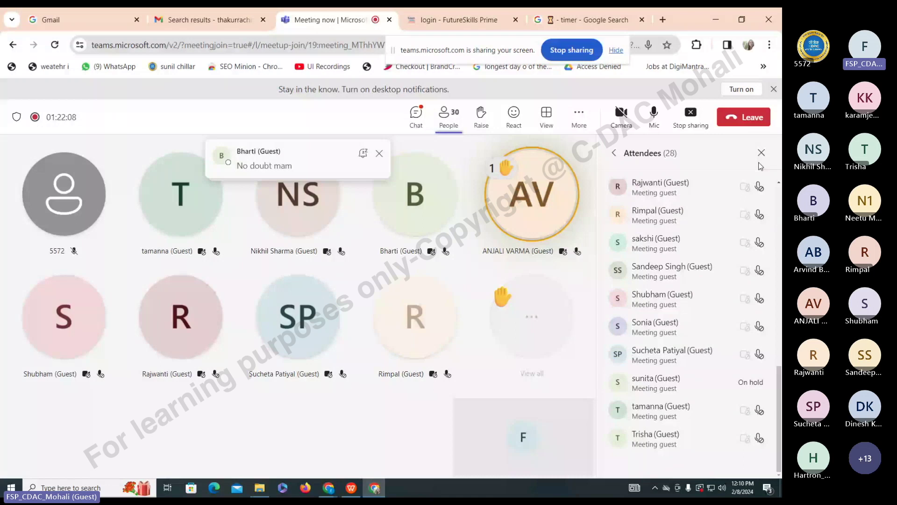
click(416, 117)
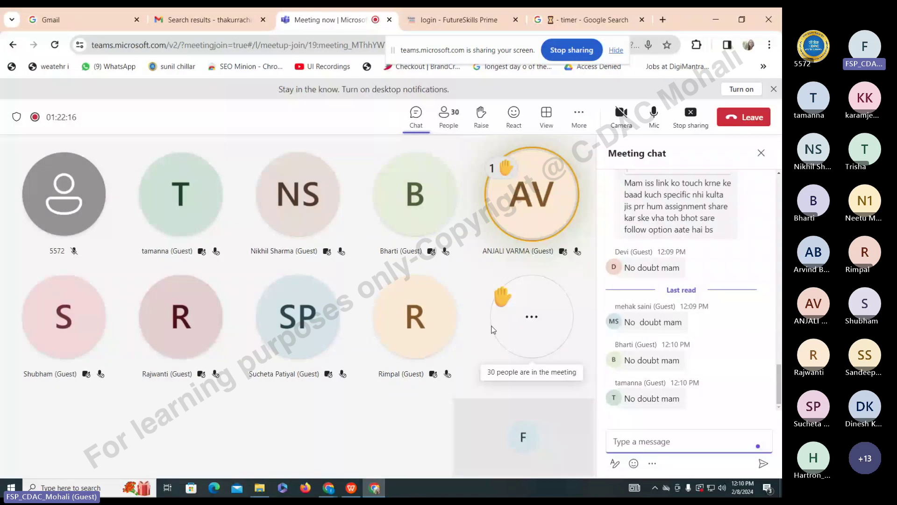
- Show thumbnail previews of the open Chrome windows from the taskbar icon
mouse_move(654, 322)
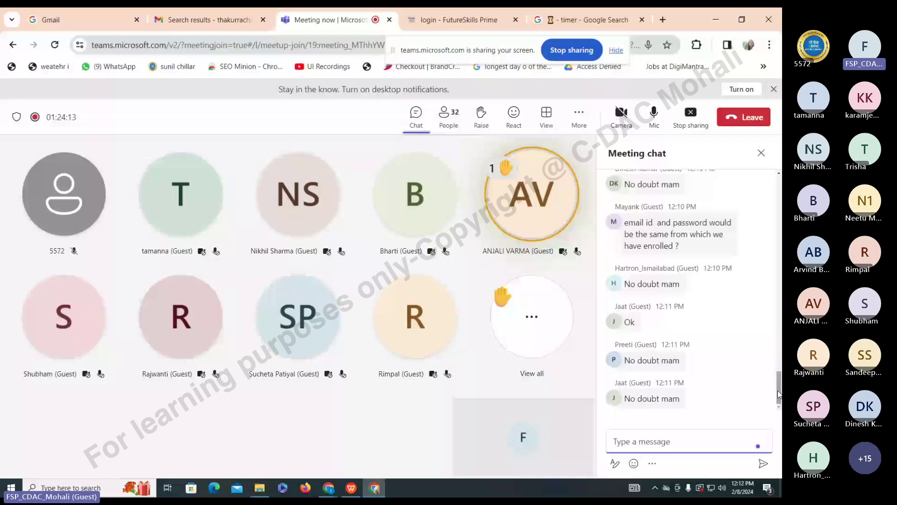
click(328, 488)
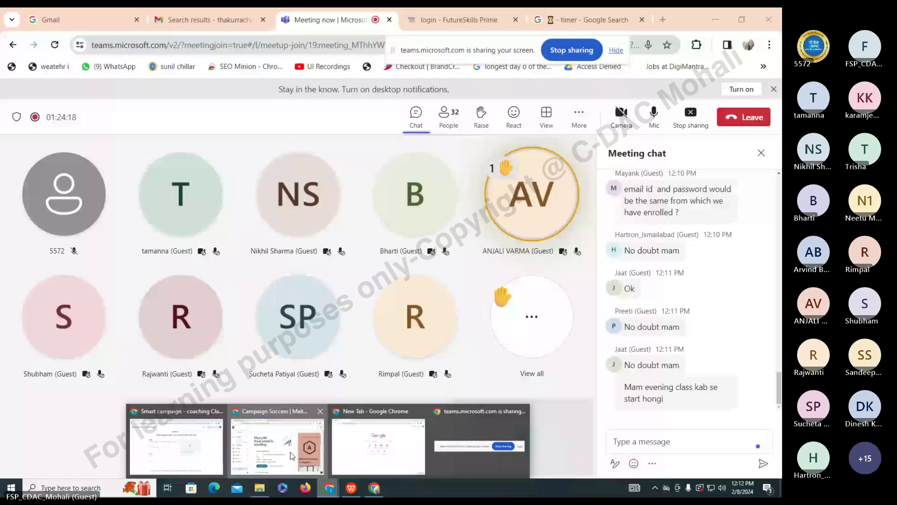
- View the sent e learning course email's web version, then switch to the Gmail window
click(290, 452)
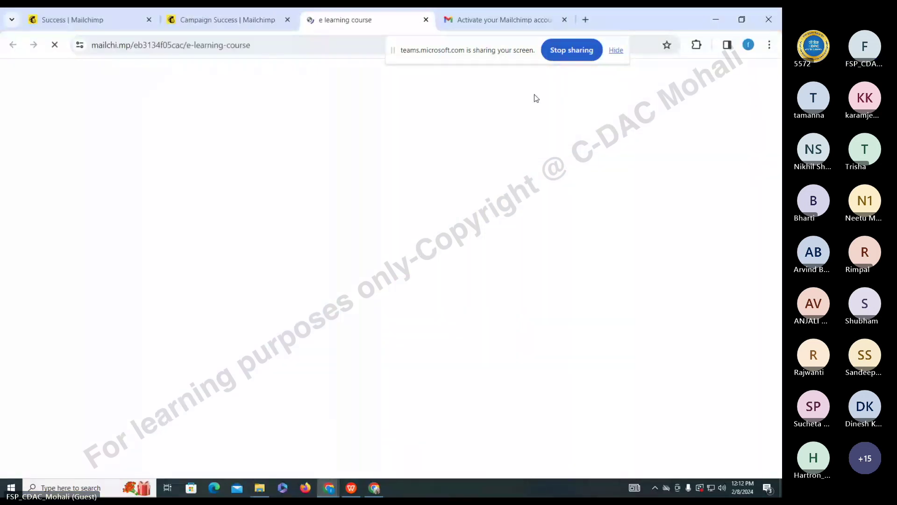
scroll(478, 242, down, 5)
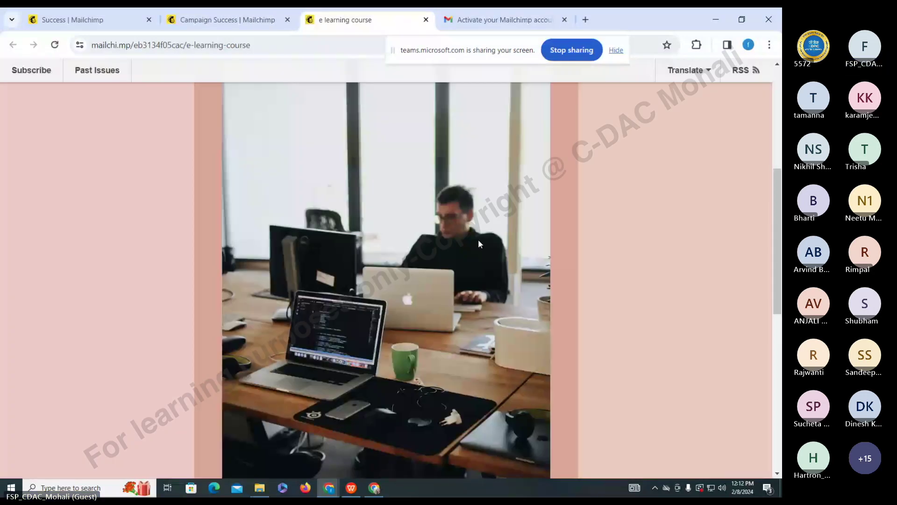
key(alt+Tab)
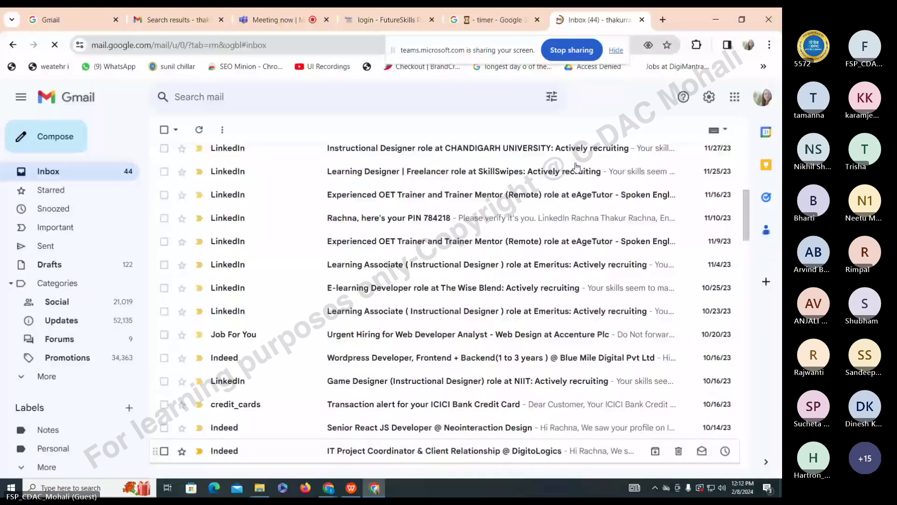
- Cycle through the timer search, Gmail and FutureSkills tabs, then return to the Campaign Success Mailchimp tab
key(ctrl+Page_Up)
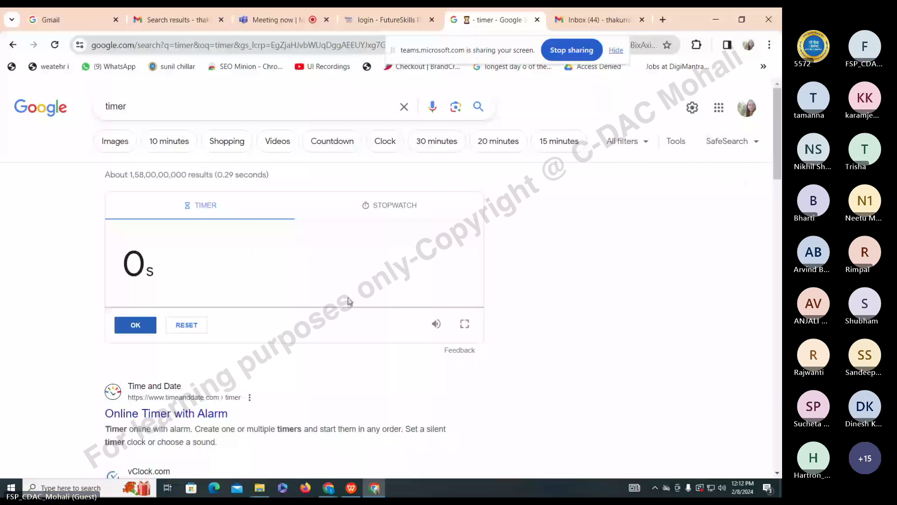
key(ctrl+Page_Down)
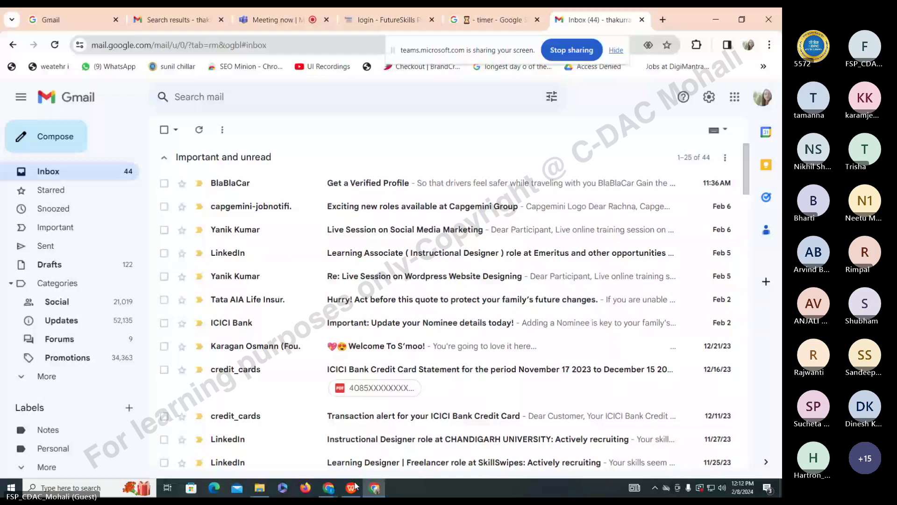
key(ctrl+Page_Up)
key(ctrl+Page_Up)
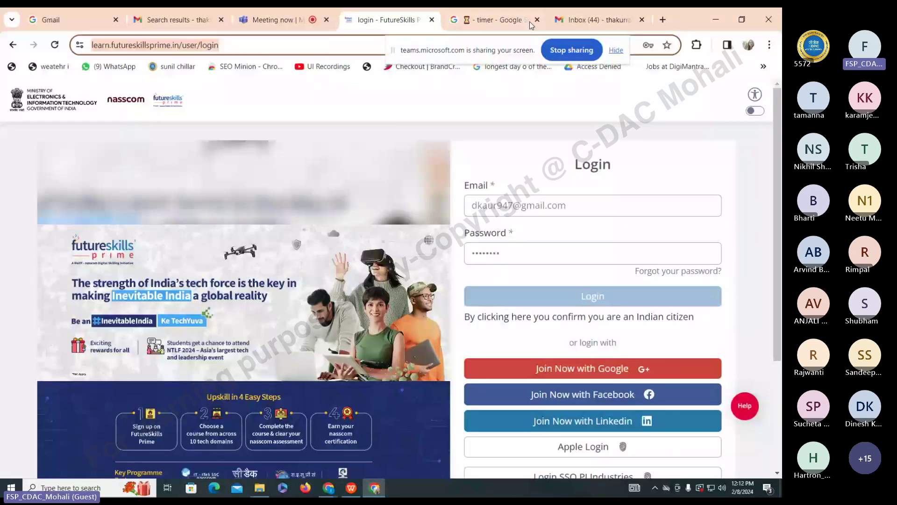
key(super+7)
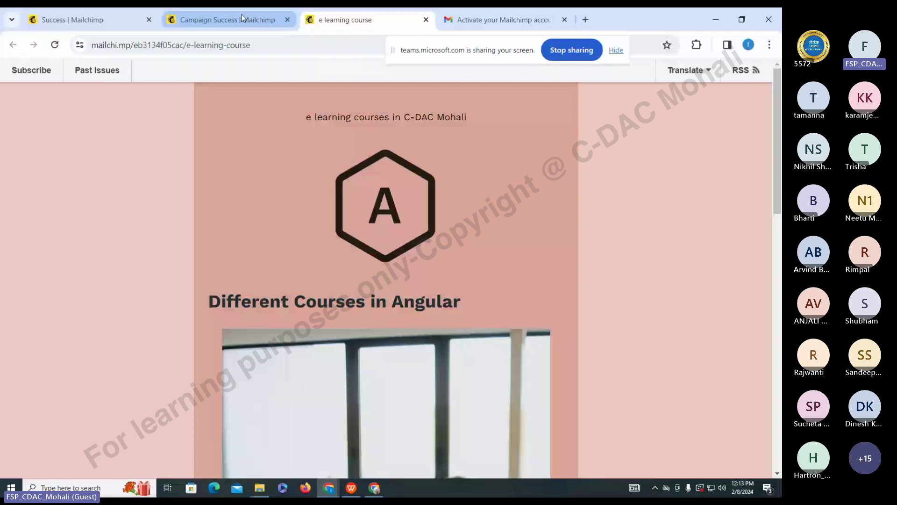
click(242, 19)
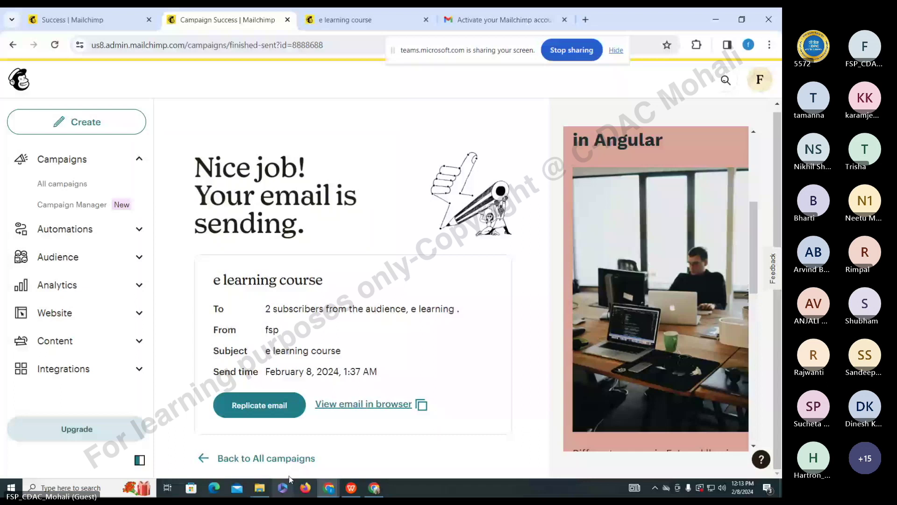
- Check All campaigns, where e learning course shows as Sent to 2 recipients, then bring Gmail forward
click(267, 458)
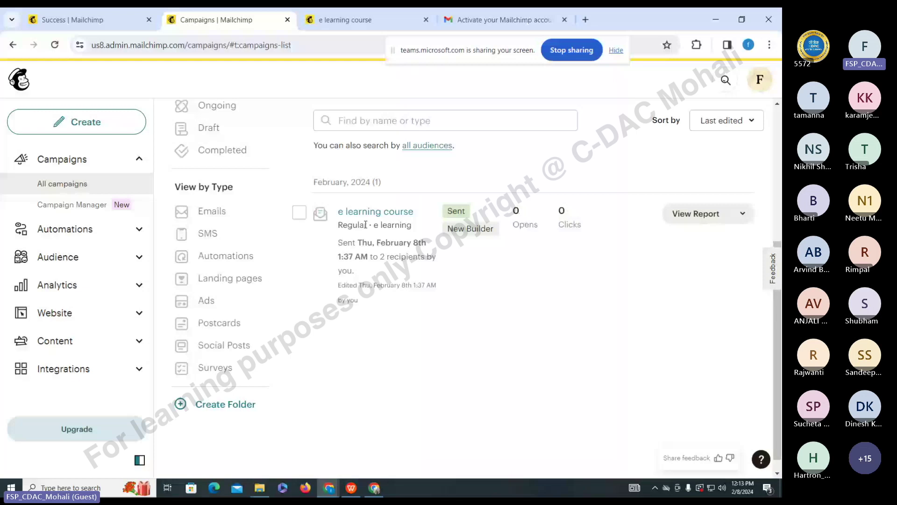
click(374, 488)
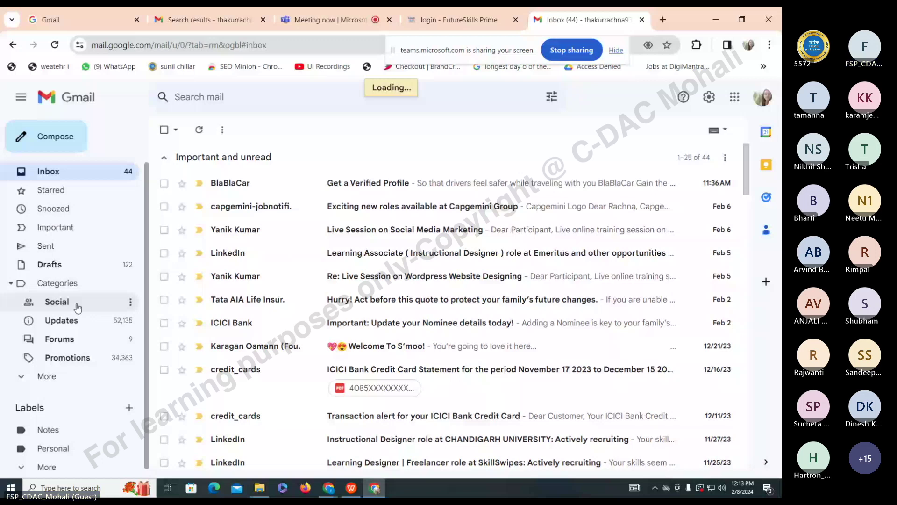
- Browse Gmail's Updates and Promotions categories, reload, then switch to the FutureSkills Prime login tab
click(76, 320)
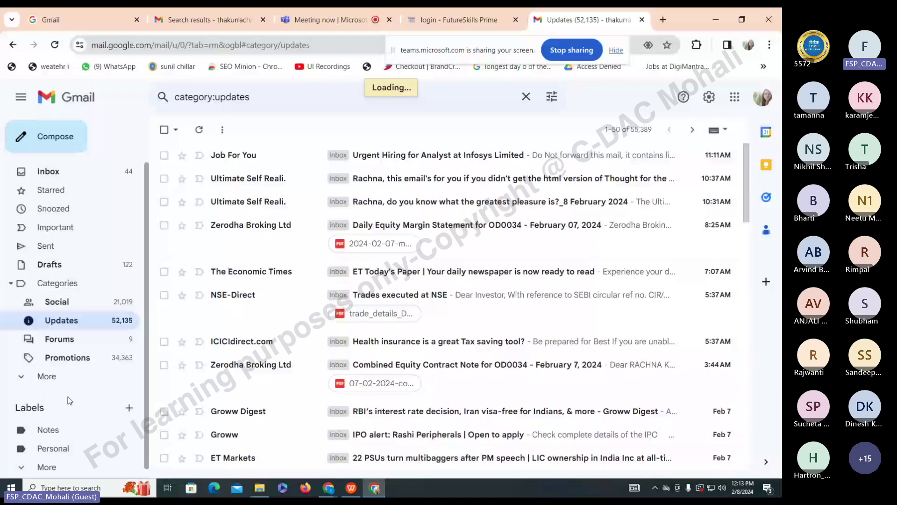
click(47, 376)
click(68, 357)
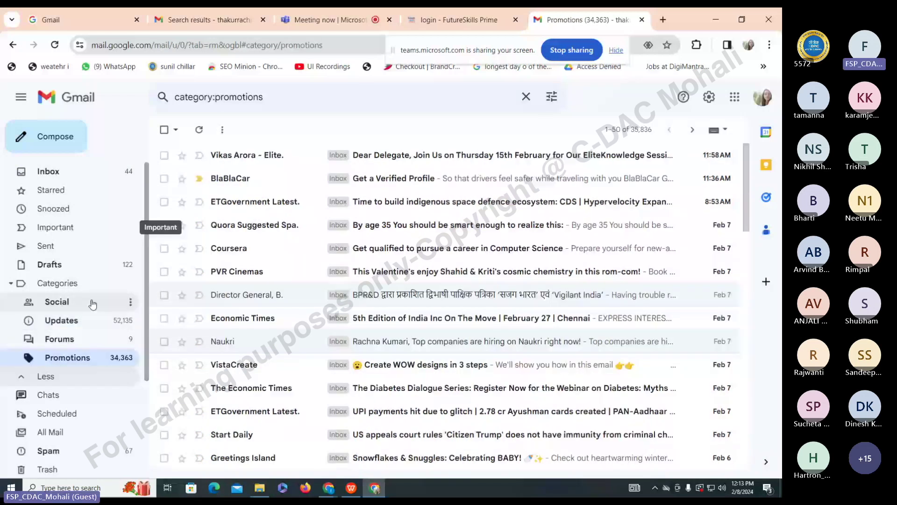
scroll(92, 304, down, 3)
key(F5)
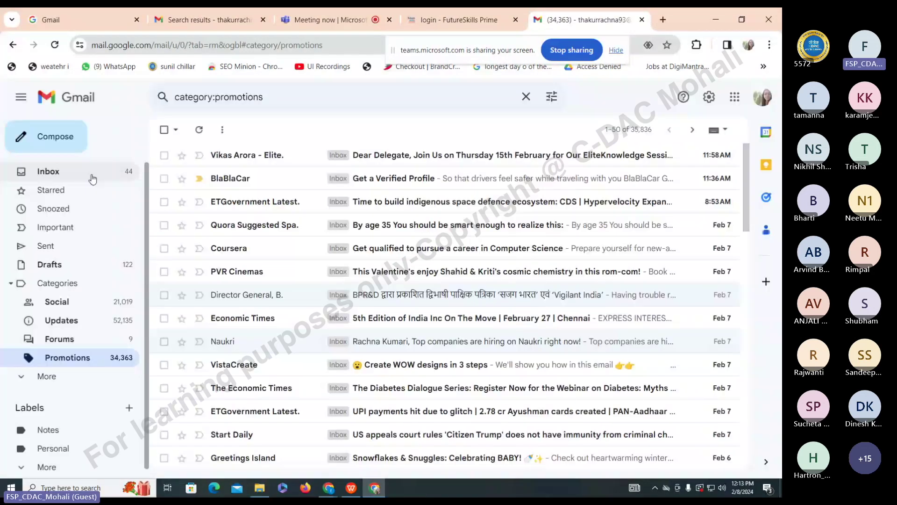
click(481, 21)
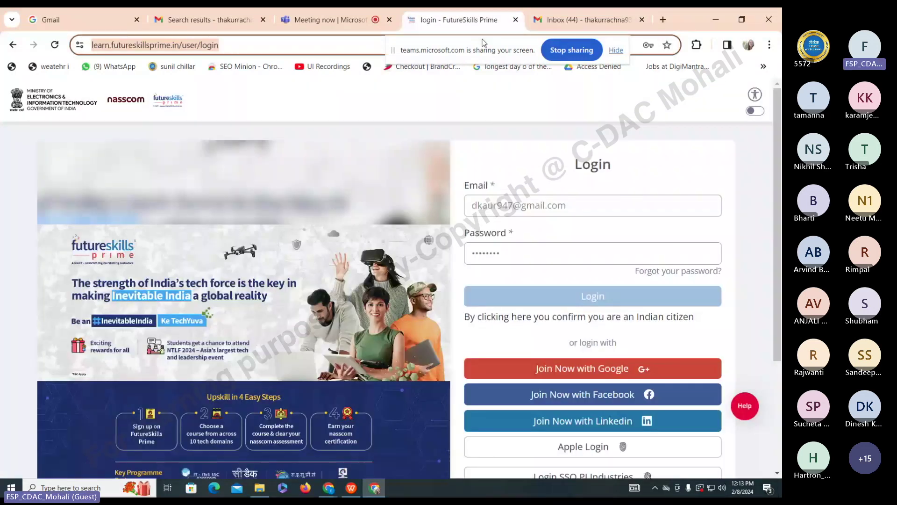
- Open and close the Google Ads Smart campaign window, then bring Campaigns | Mailchimp forward
mouse_move(329, 488)
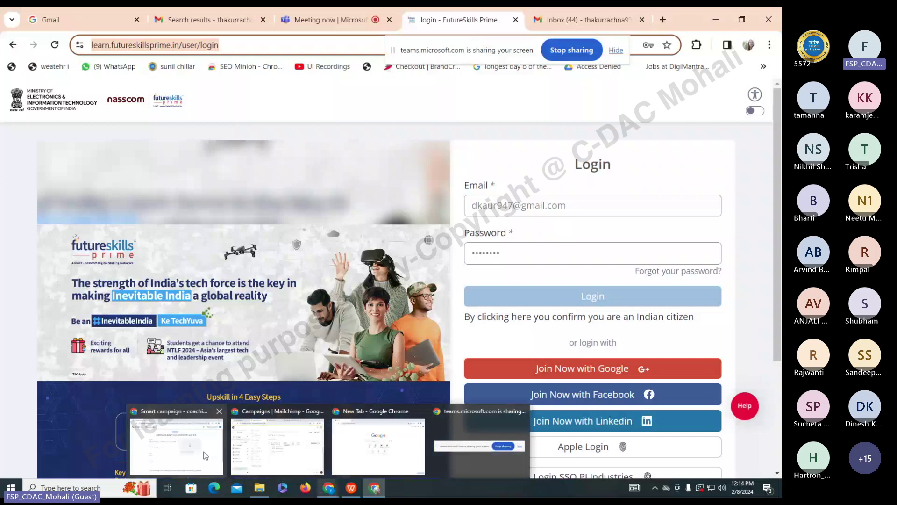
click(206, 455)
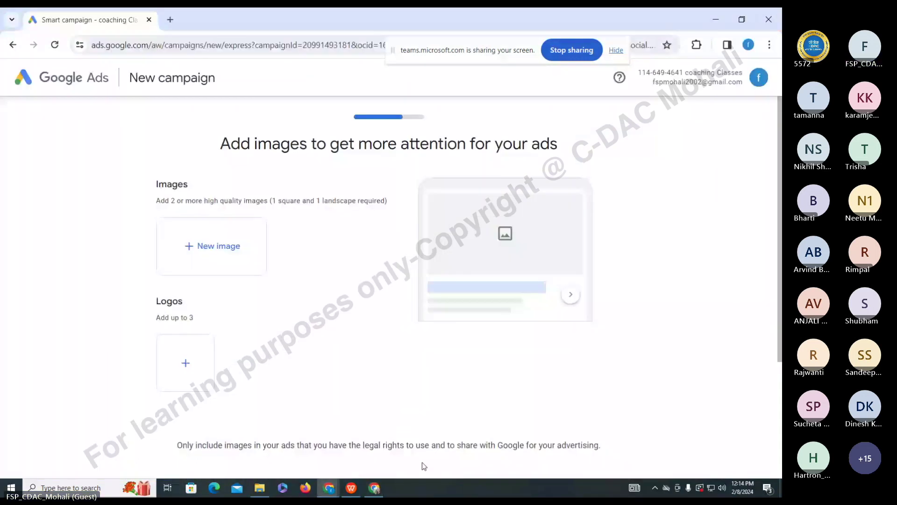
mouse_move(329, 488)
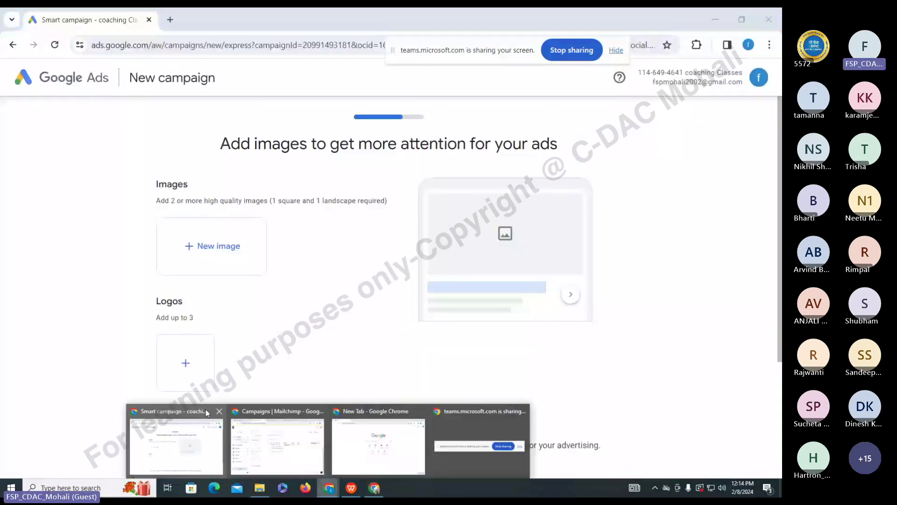
click(219, 410)
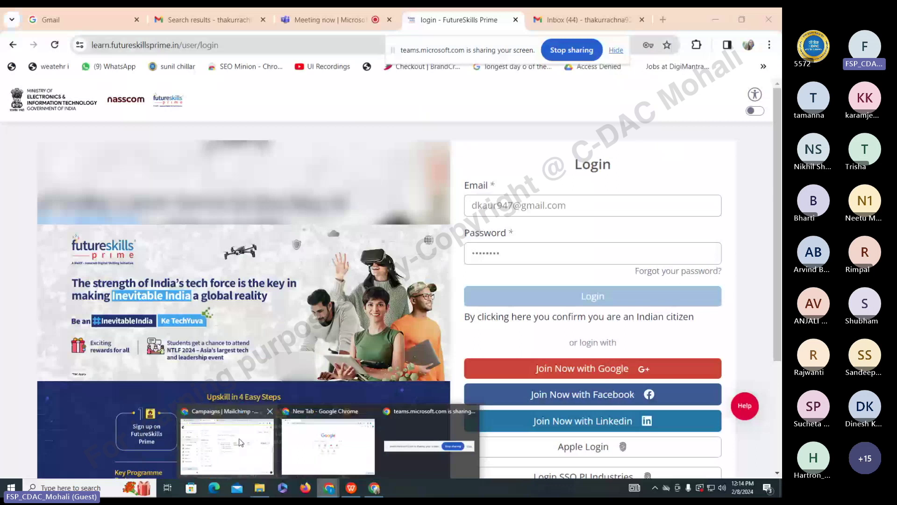
click(240, 442)
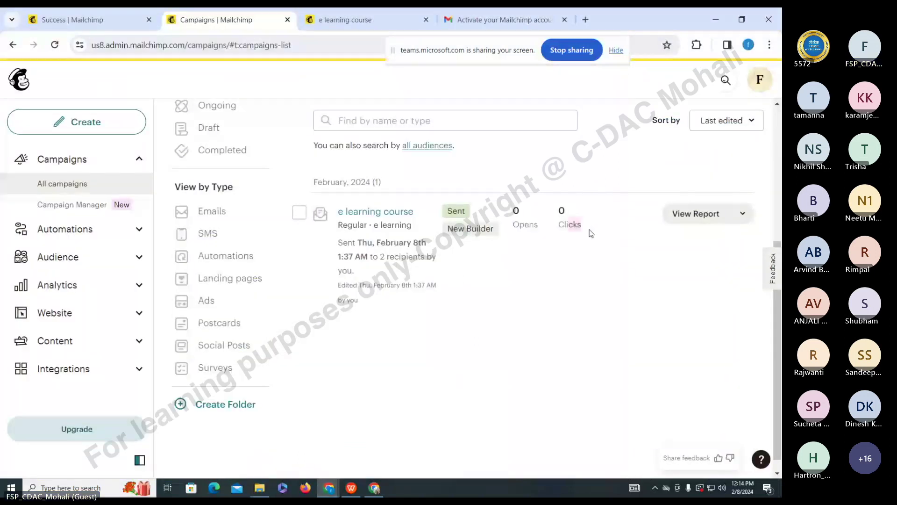
- Open the e learning course report and scroll to the 24-hour chart: 2 deliveries, 0% opens and clicks
click(714, 213)
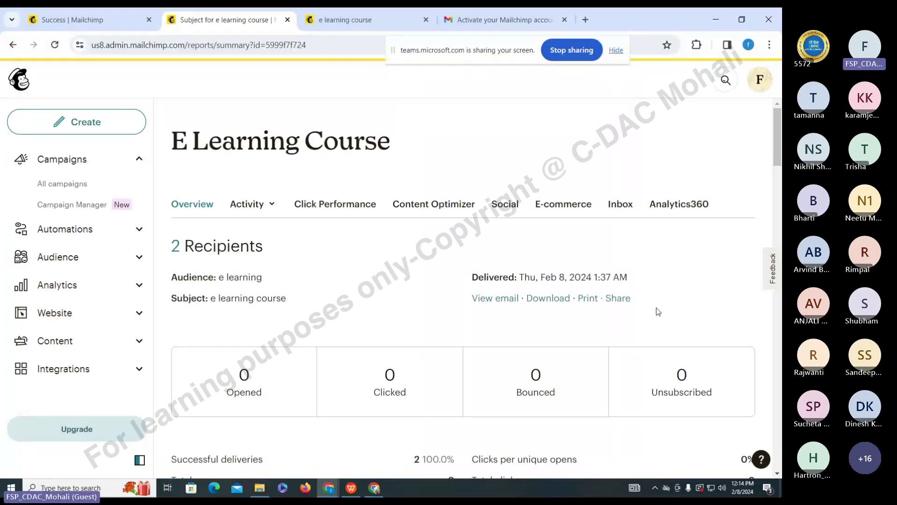
scroll(651, 310, down, 5)
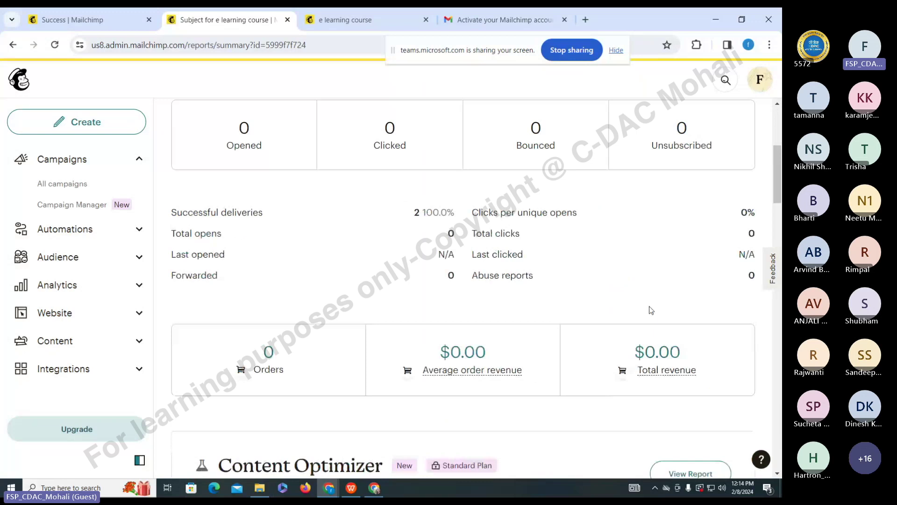
scroll(190, 274, up, 5)
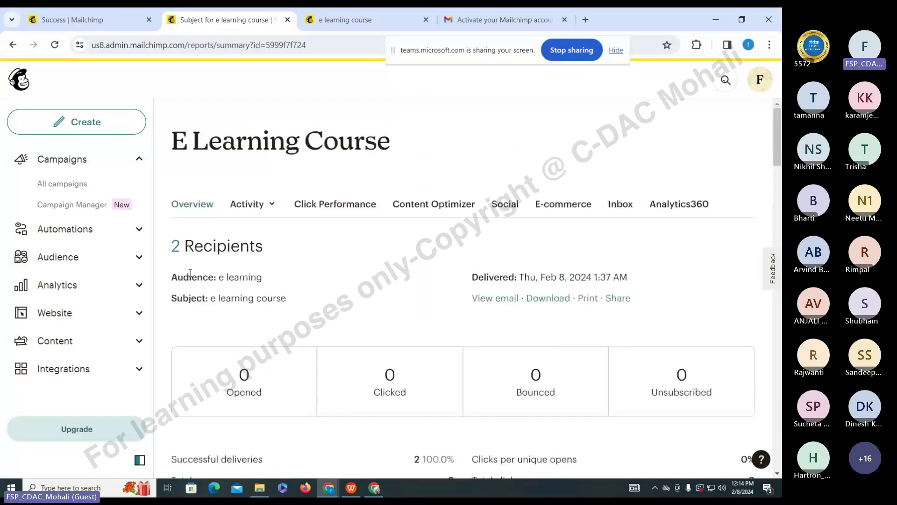
scroll(276, 288, down, 5)
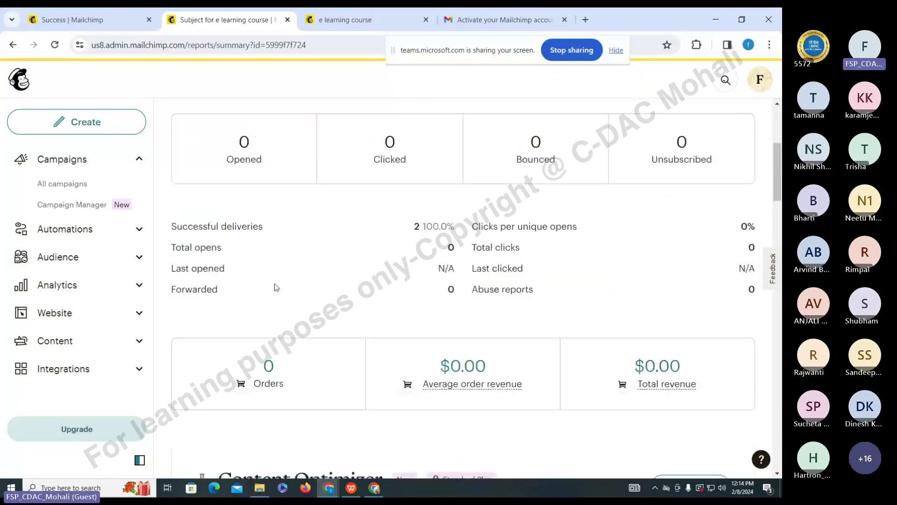
scroll(275, 287, down, 5)
scroll(320, 174, down, 5)
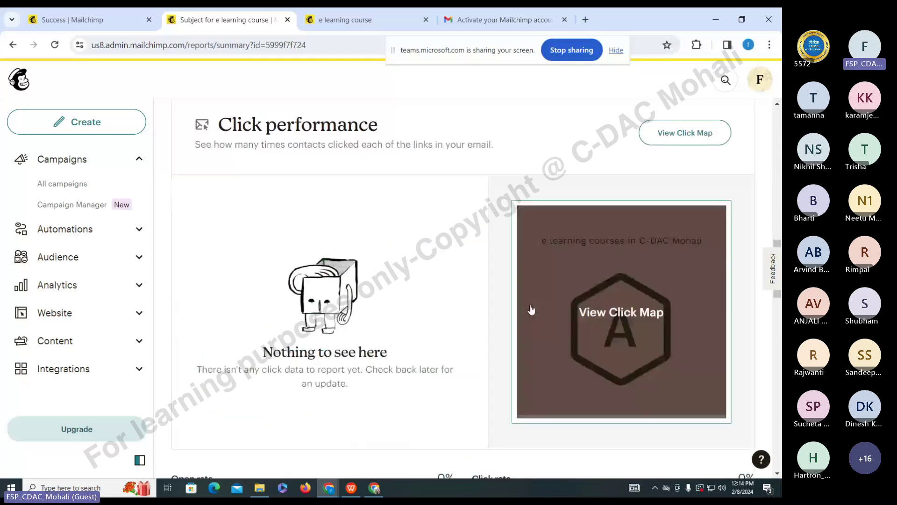
scroll(531, 310, down, 5)
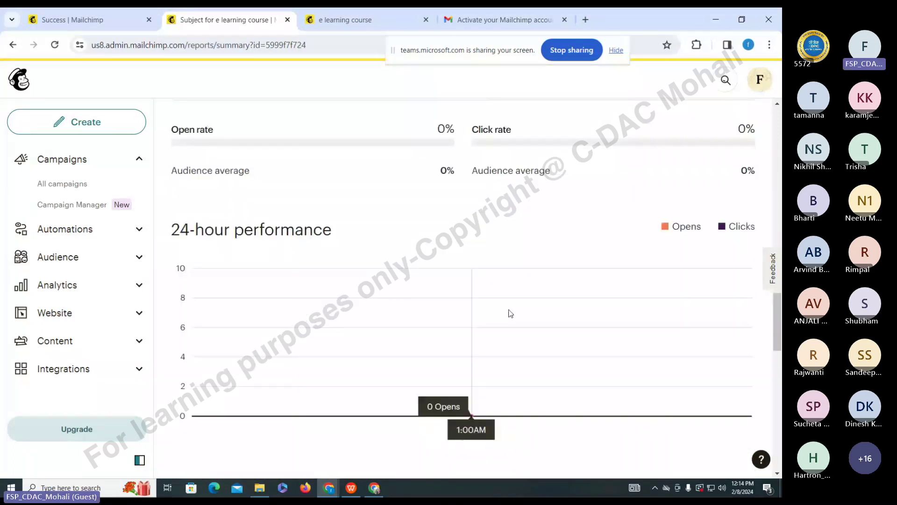
- Open the Audience dashboard, then the Email analytics dashboard, dismissing its sample data introduction
click(97, 261)
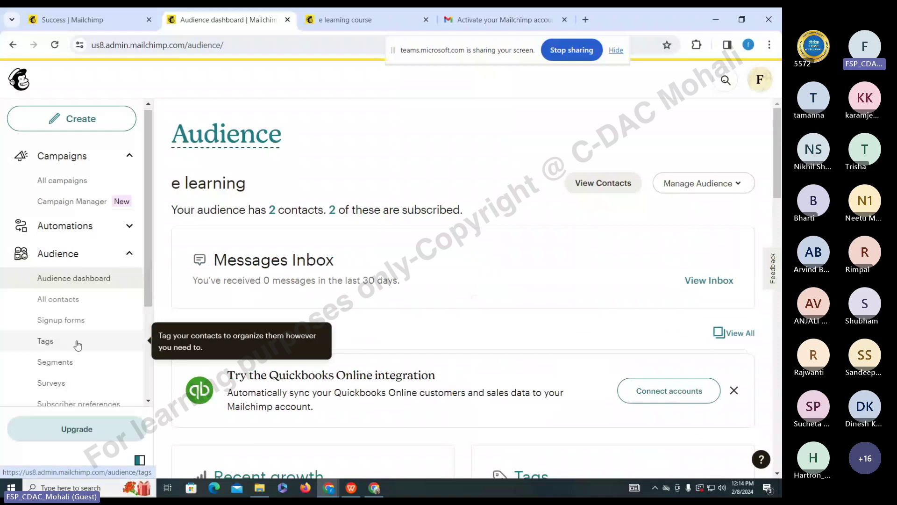
scroll(78, 345, down, 3)
click(94, 306)
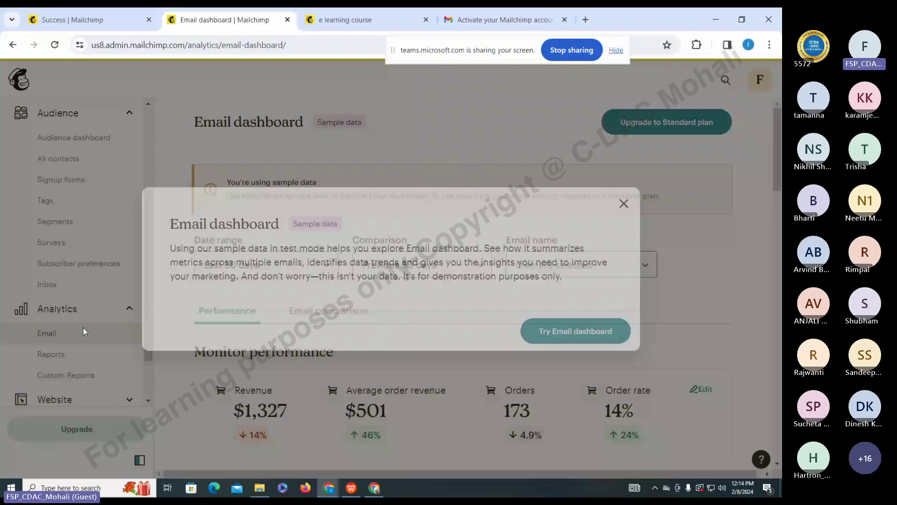
click(575, 331)
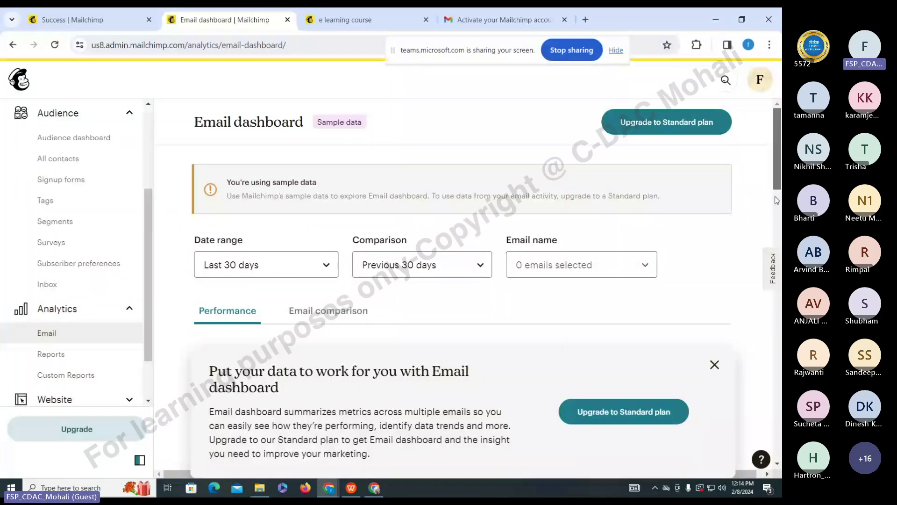
- Scroll through the sample-data email dashboard's performance figures
drag(777, 200, 763, 307)
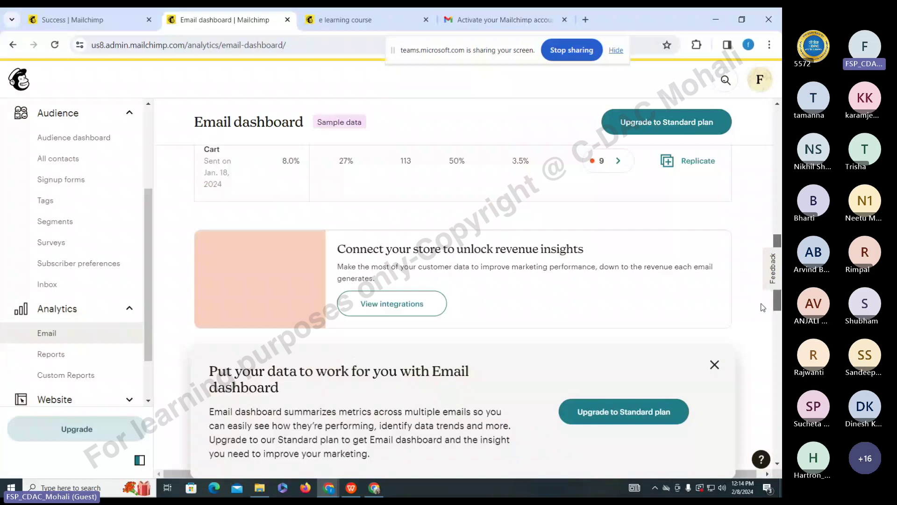
scroll(623, 241, up, 4)
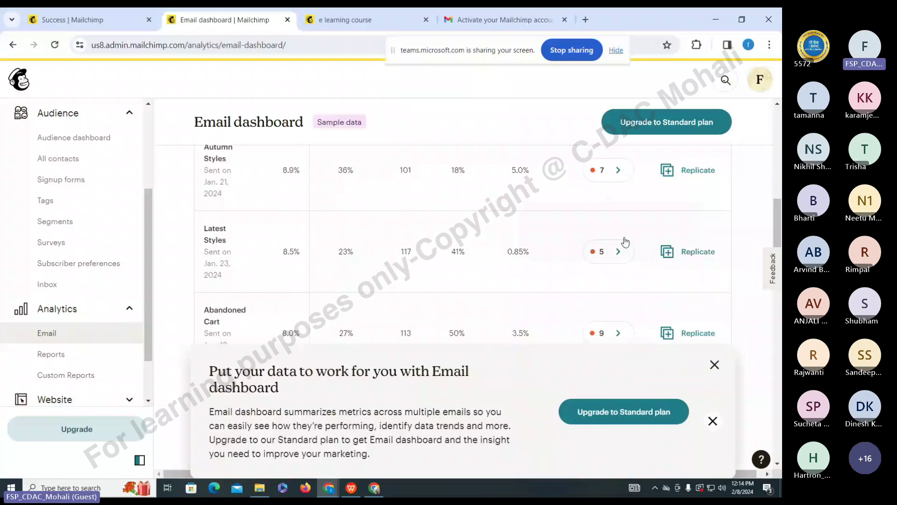
scroll(491, 285, down, 4)
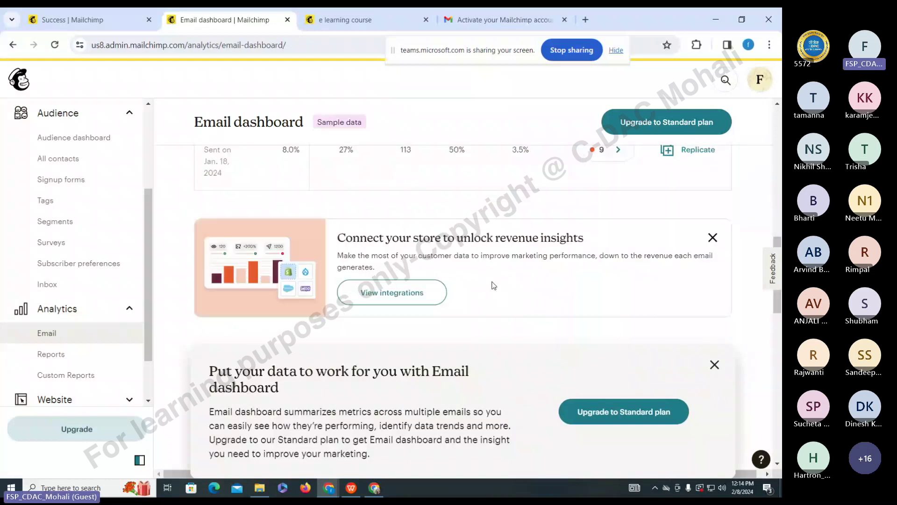
scroll(305, 264, up, 3)
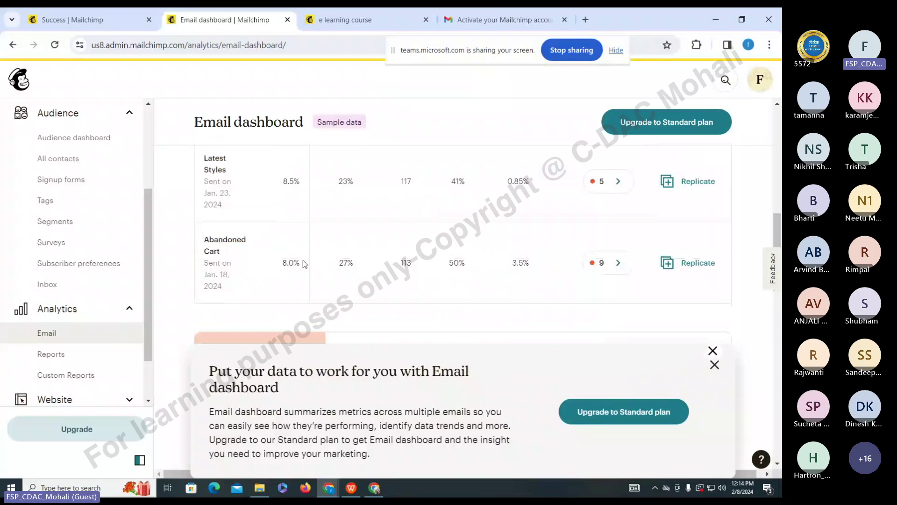
scroll(304, 264, up, 5)
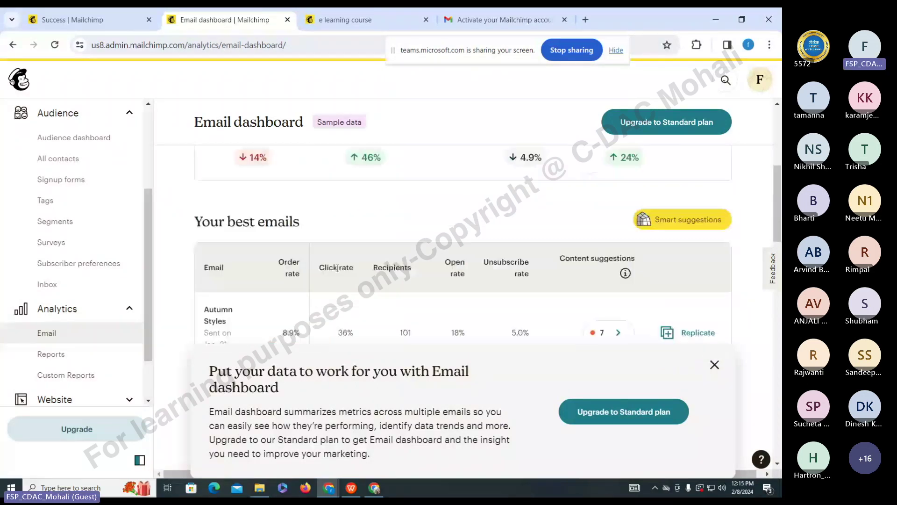
scroll(337, 268, down, 1)
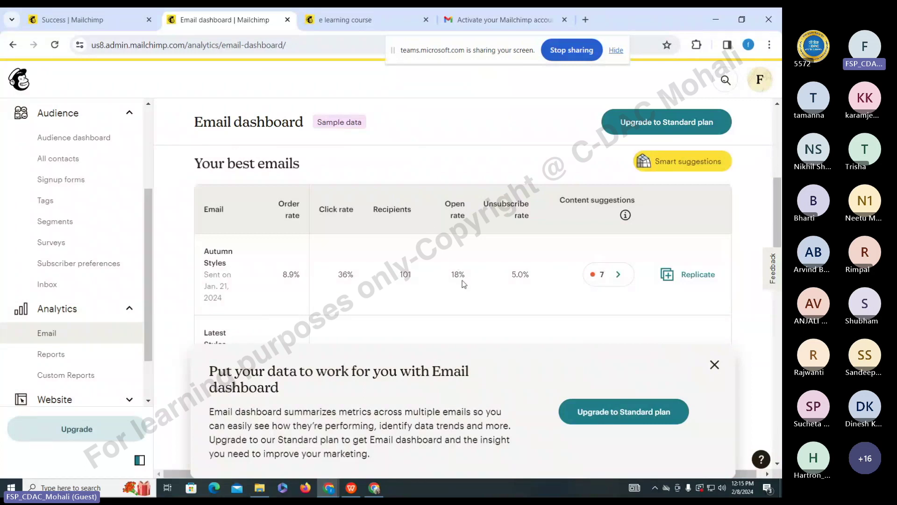
scroll(464, 284, down, 1)
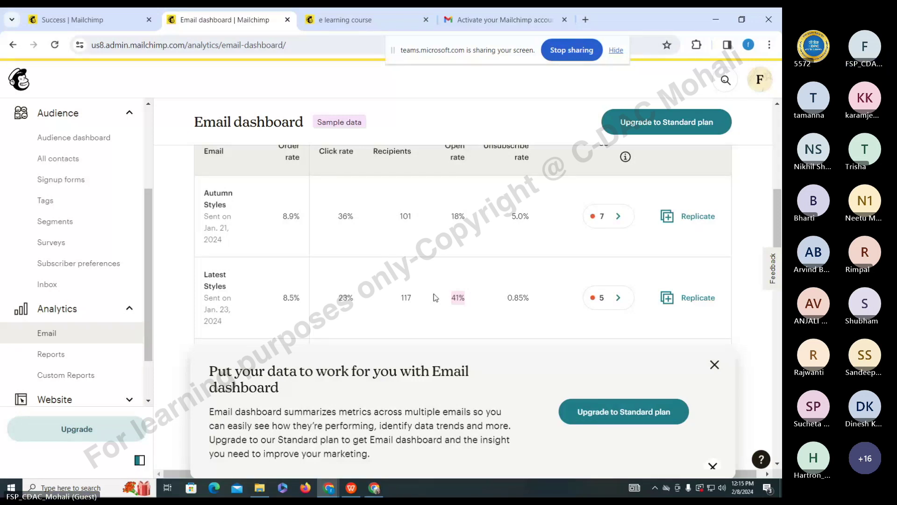
scroll(461, 310, down, 4)
scroll(334, 214, up, 2)
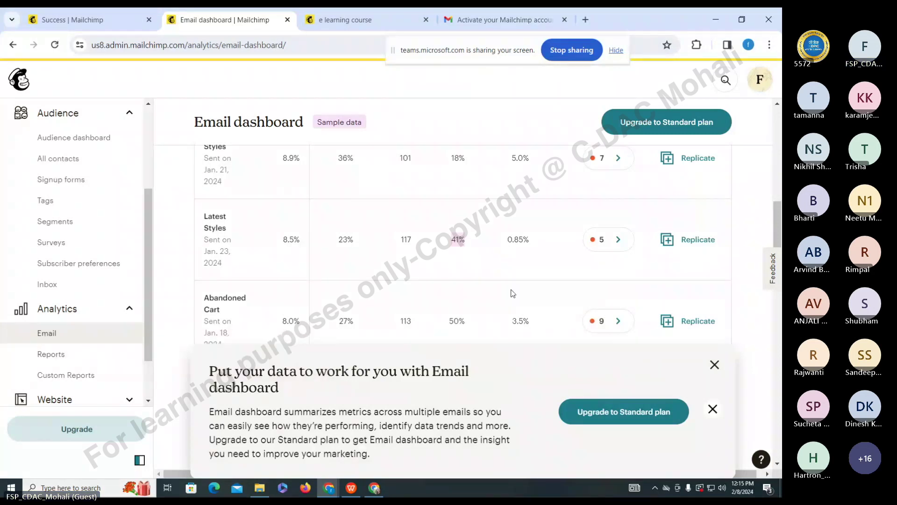
scroll(513, 293, up, 3)
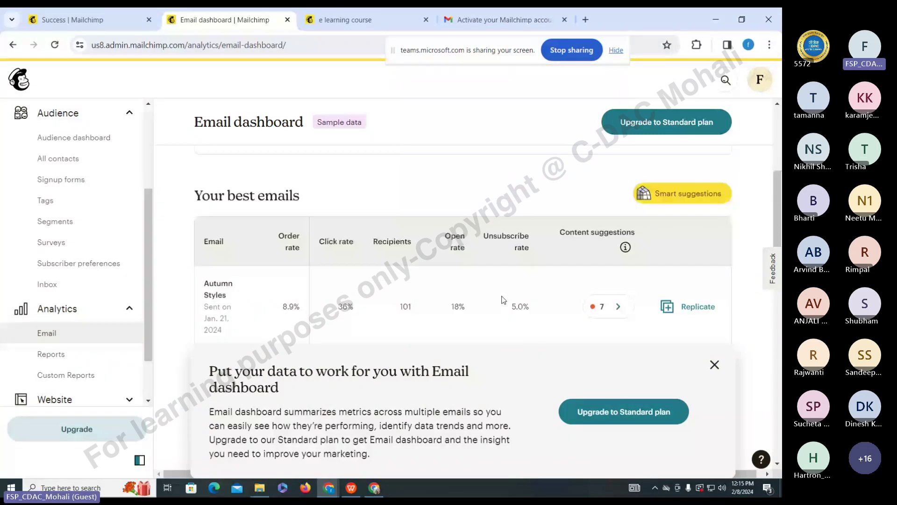
scroll(504, 299, up, 3)
scroll(117, 220, up, 3)
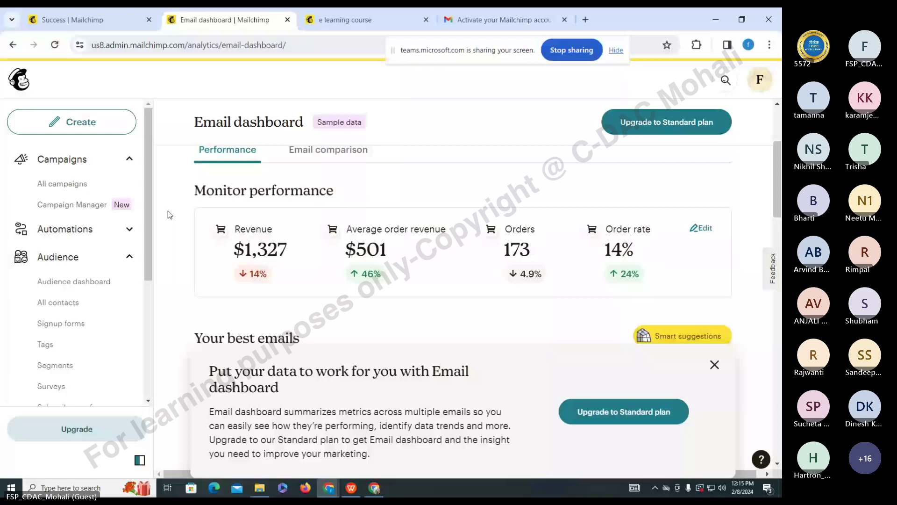
scroll(70, 340, down, 4)
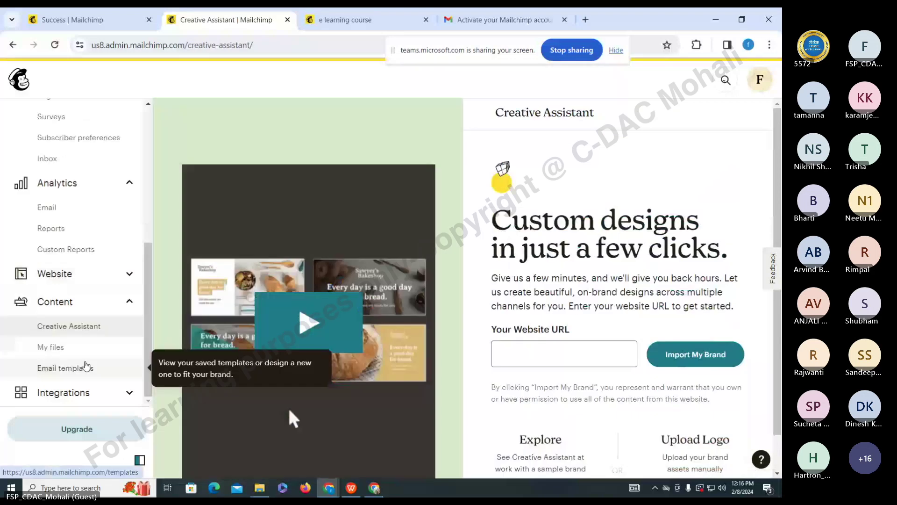
- Open the Website dashboard and scroll through its page
click(54, 274)
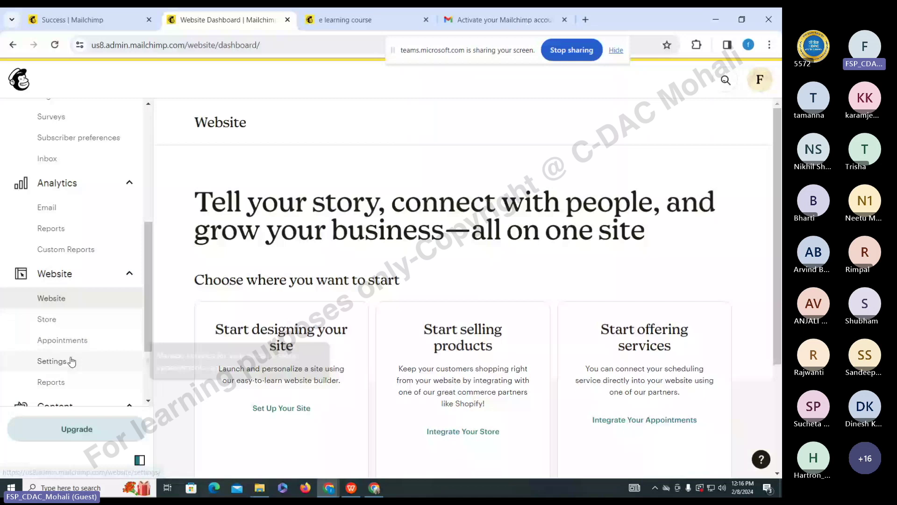
scroll(71, 361, down, 2)
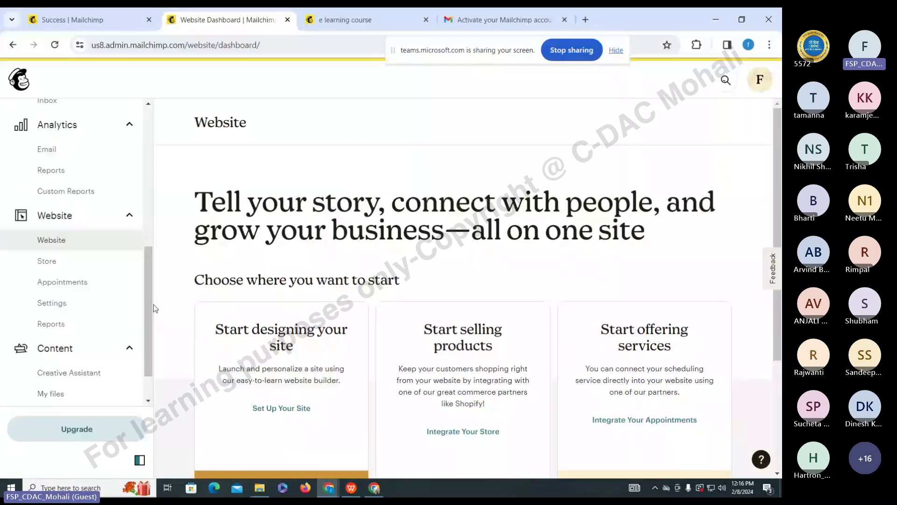
drag(153, 304, 174, 186)
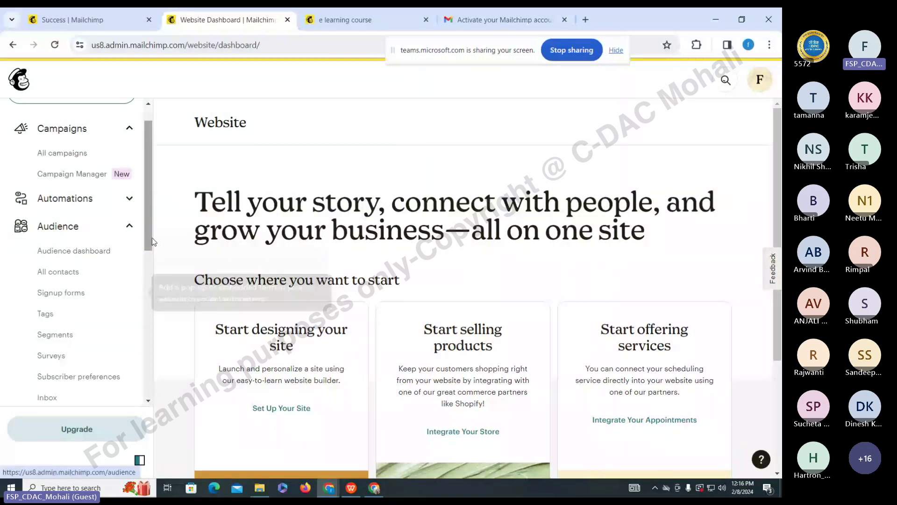
- Scroll down the sidebar and open the Integrations 'Connect apps & integrations' page
scroll(128, 309, down, 2)
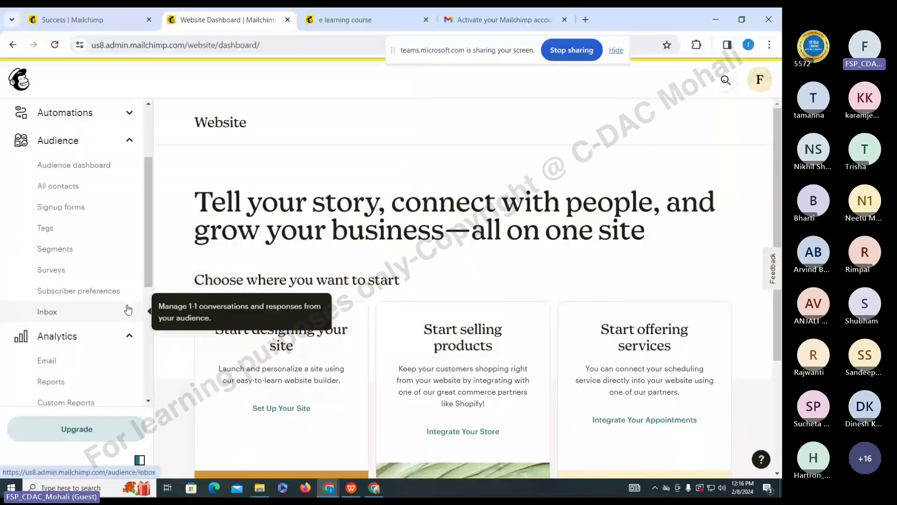
scroll(128, 309, down, 1)
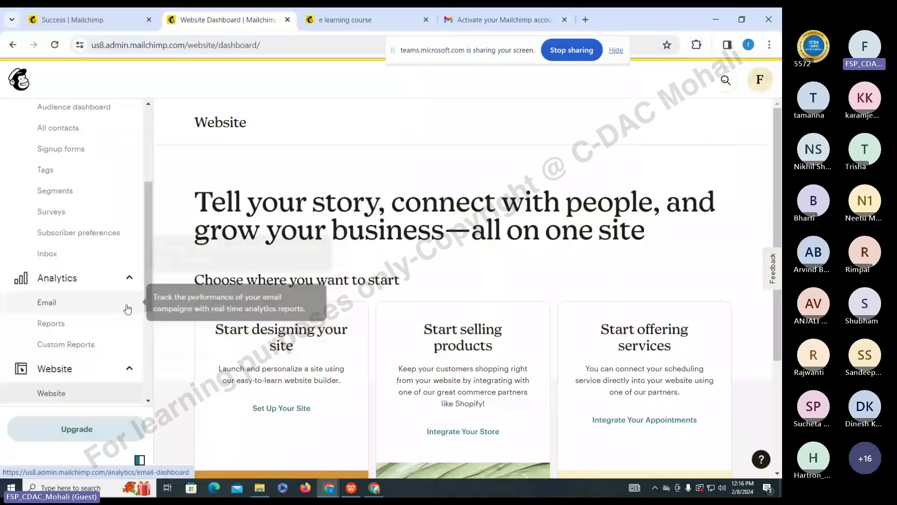
scroll(127, 309, down, 1)
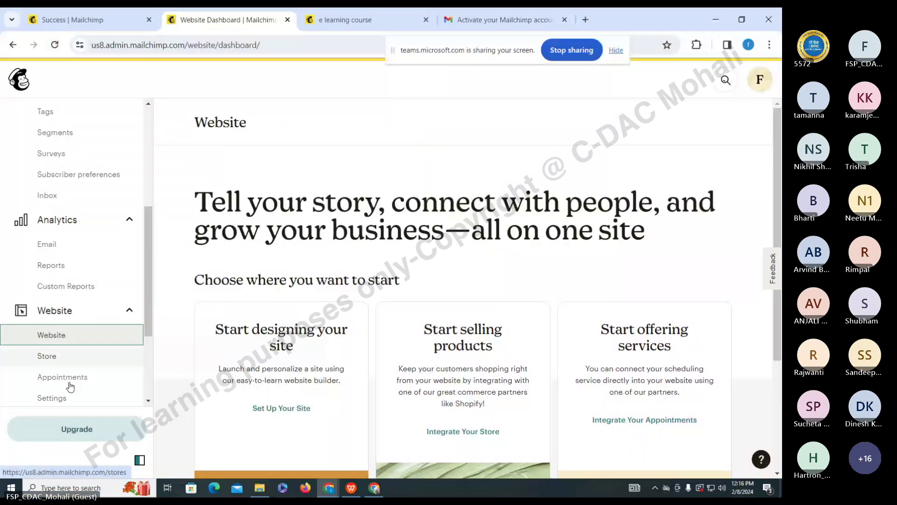
scroll(146, 323, down, 1)
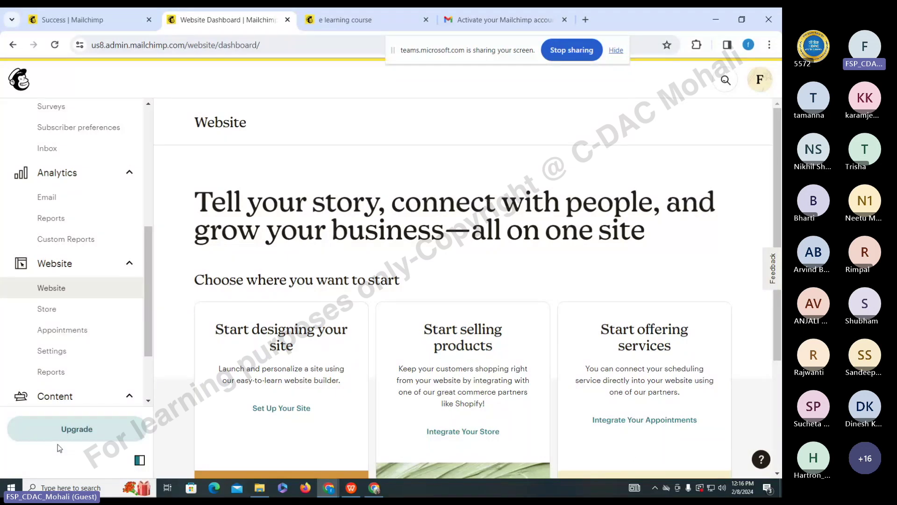
scroll(56, 343, down, 2)
click(57, 346)
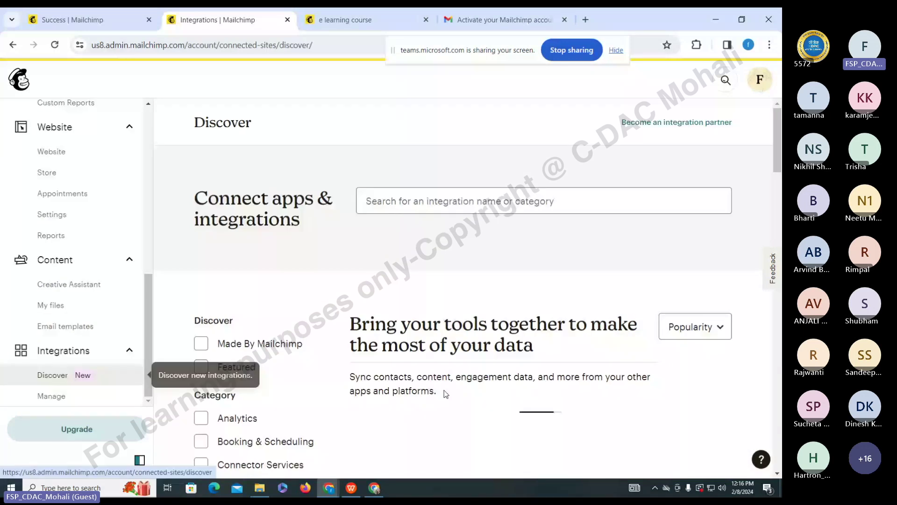
- Scroll through the Discover integration cards, then return to the top of the page
scroll(499, 359, down, 10)
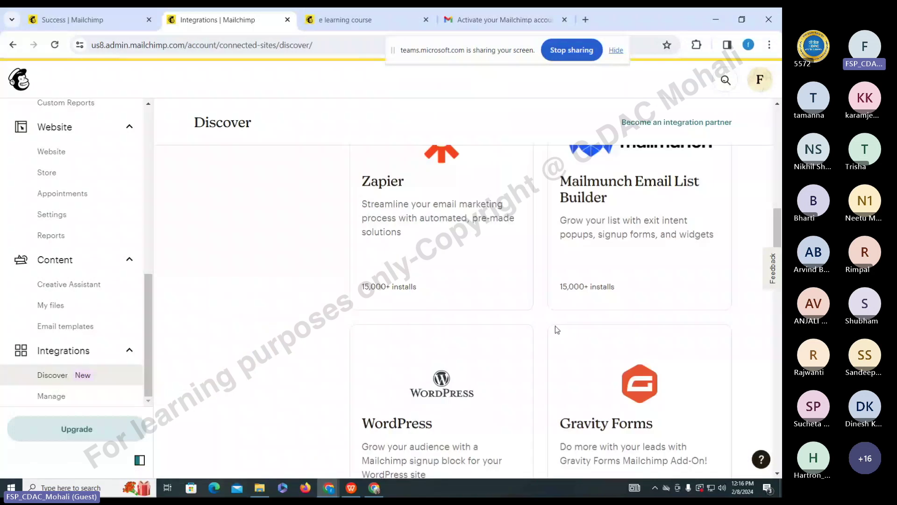
scroll(296, 360, down, 12)
scroll(759, 281, down, 5)
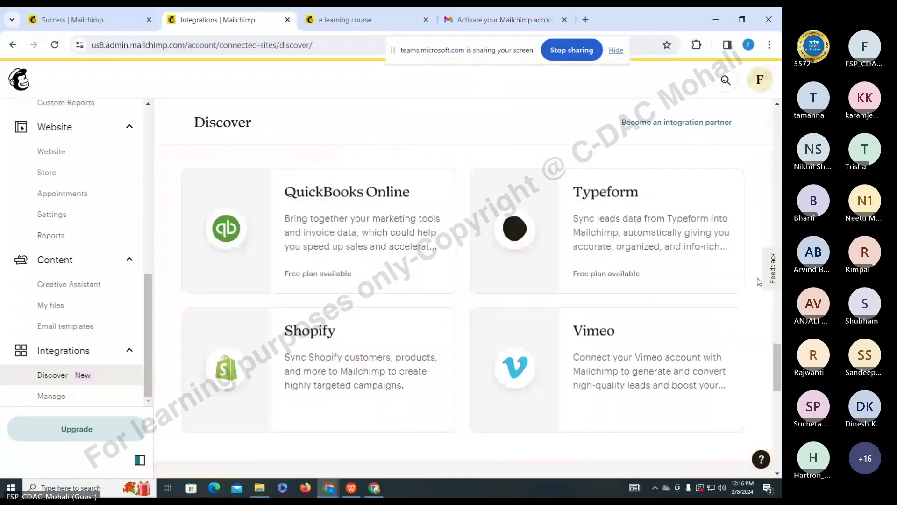
key(Home)
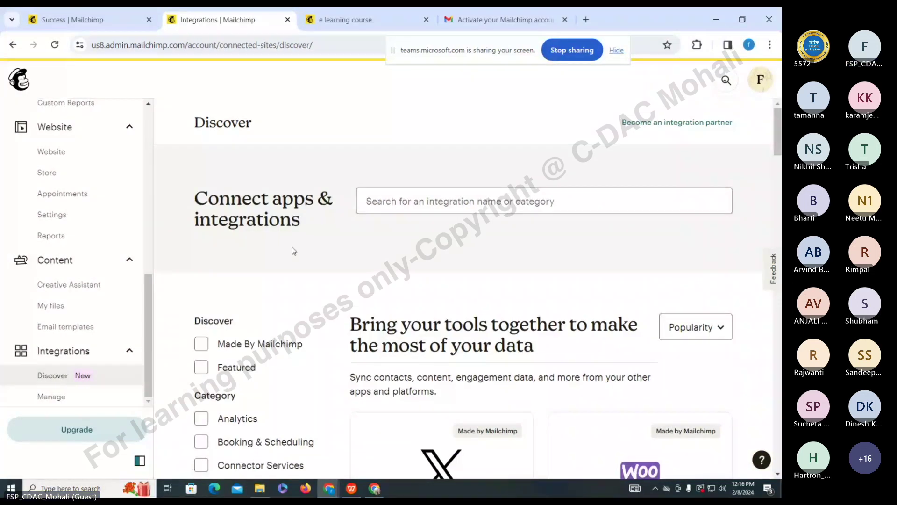
scroll(84, 290, up, 10)
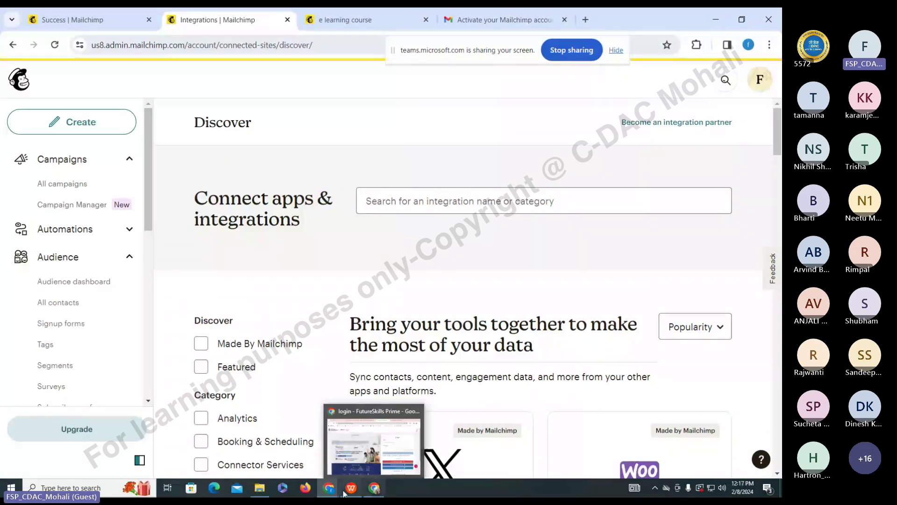
mouse_move(342, 497)
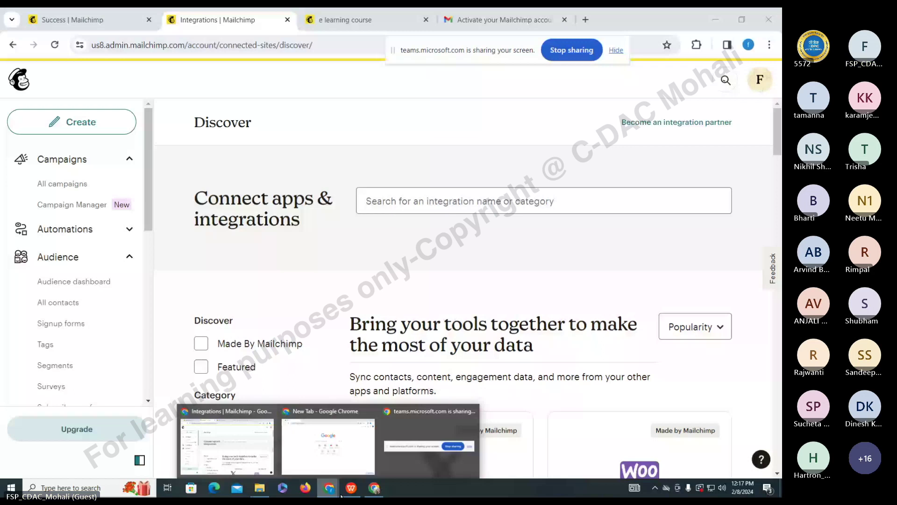
- Search Google for 'chatgpt' in a new Chrome window
click(374, 488)
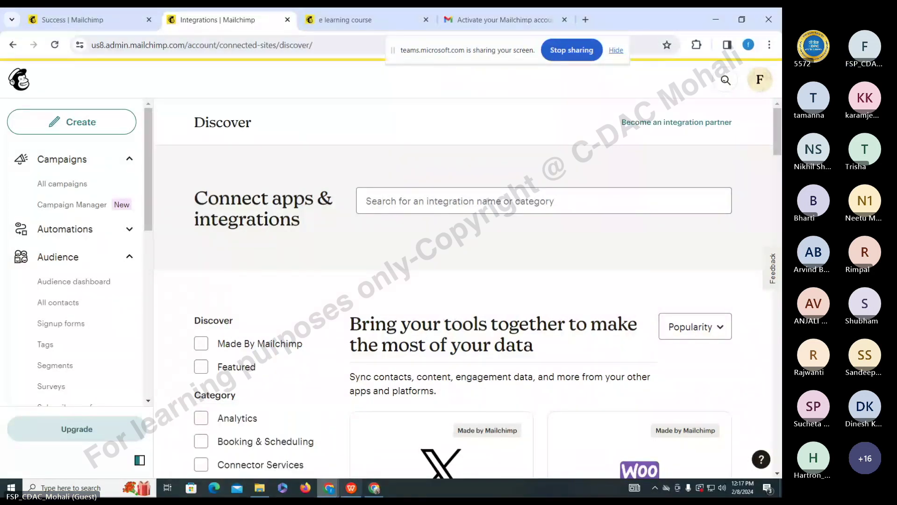
key(ctrl+n)
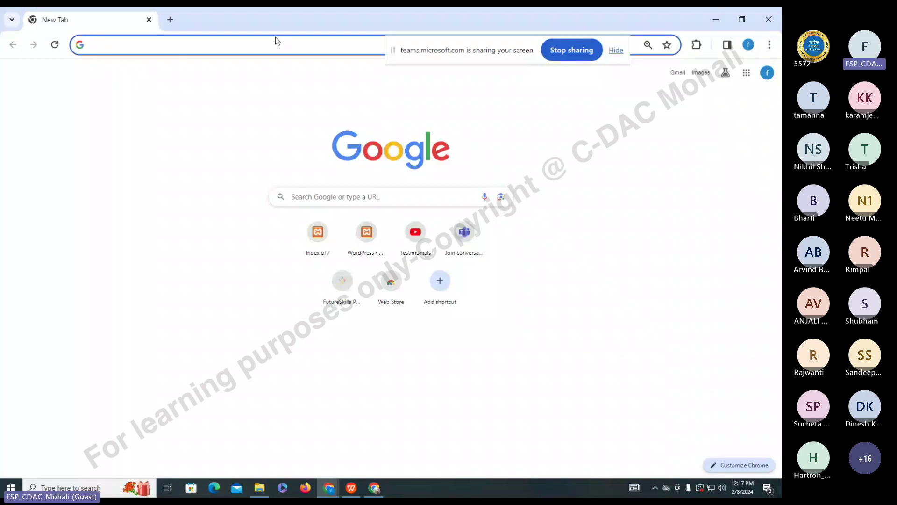
text(chatgpt)
key(Return)
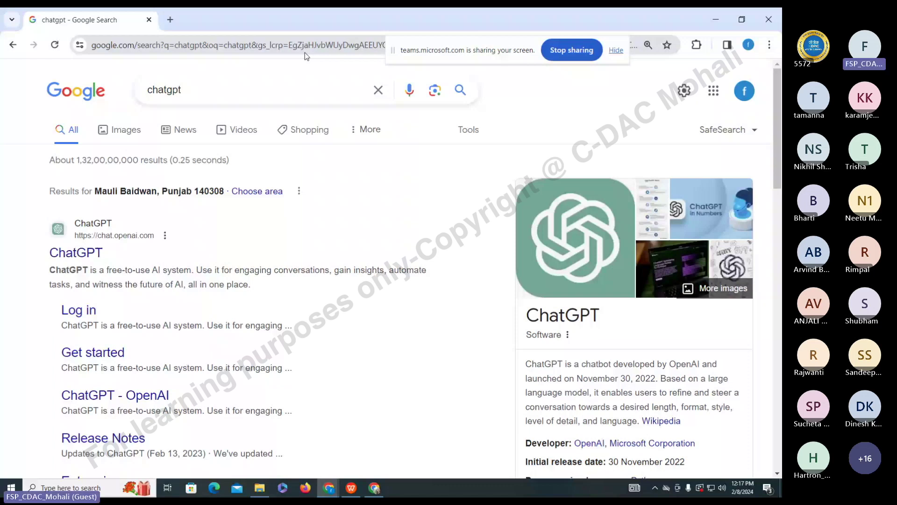
key(alt+Tab)
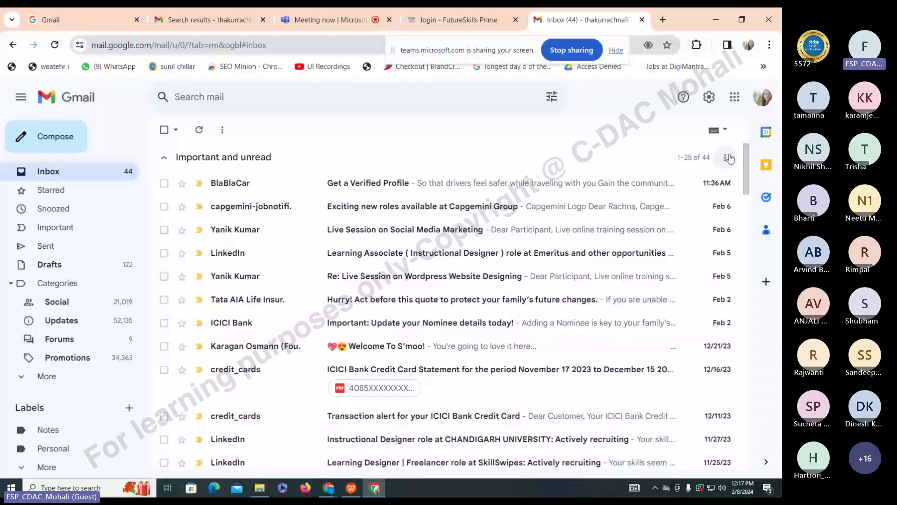
scroll(750, 177, down, 1)
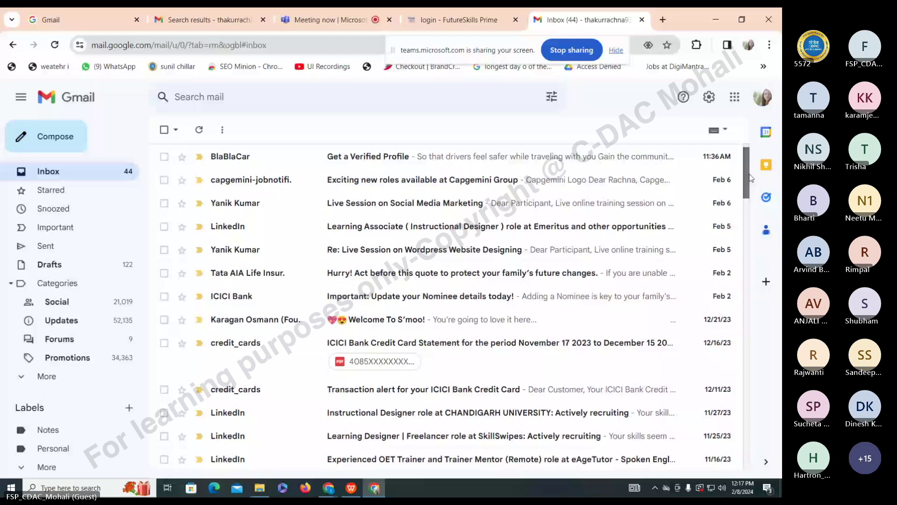
key(ctrl+shift+Tab)
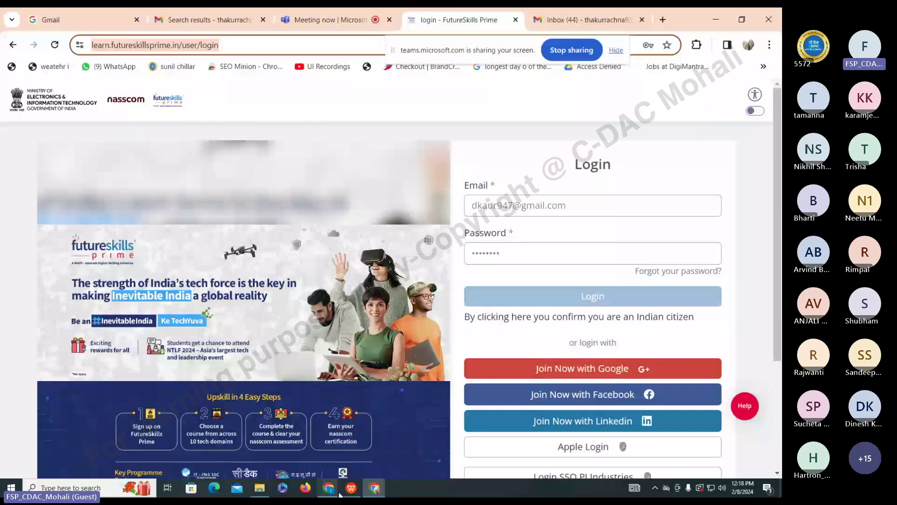
click(340, 493)
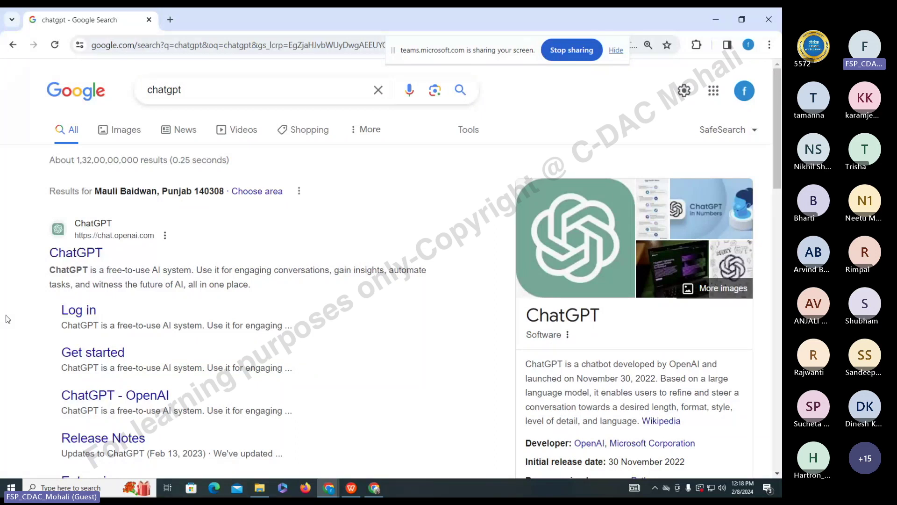
- Open the ChatGPT site from the results and log in with the first listed Google account
click(93, 252)
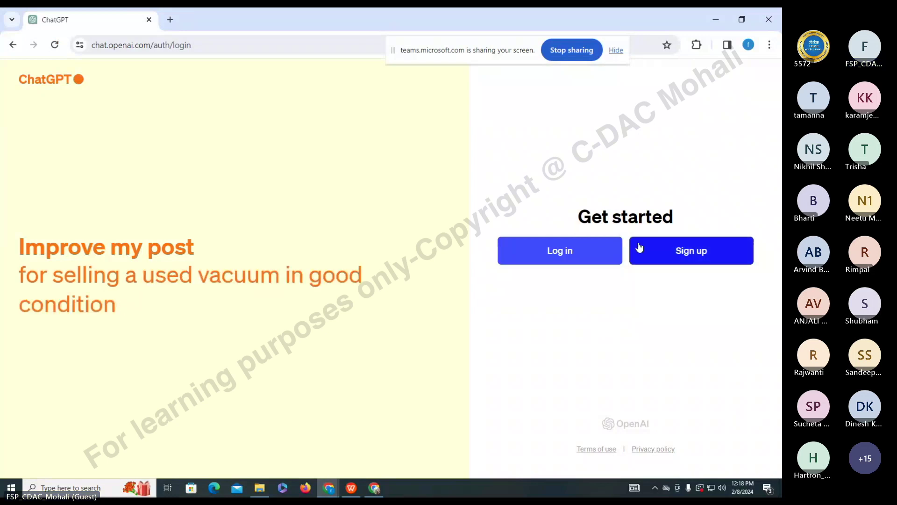
click(595, 255)
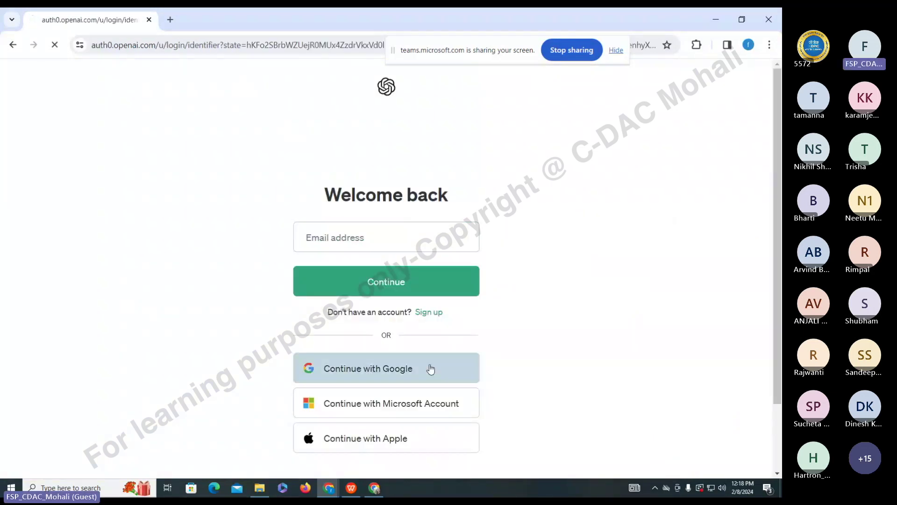
click(431, 369)
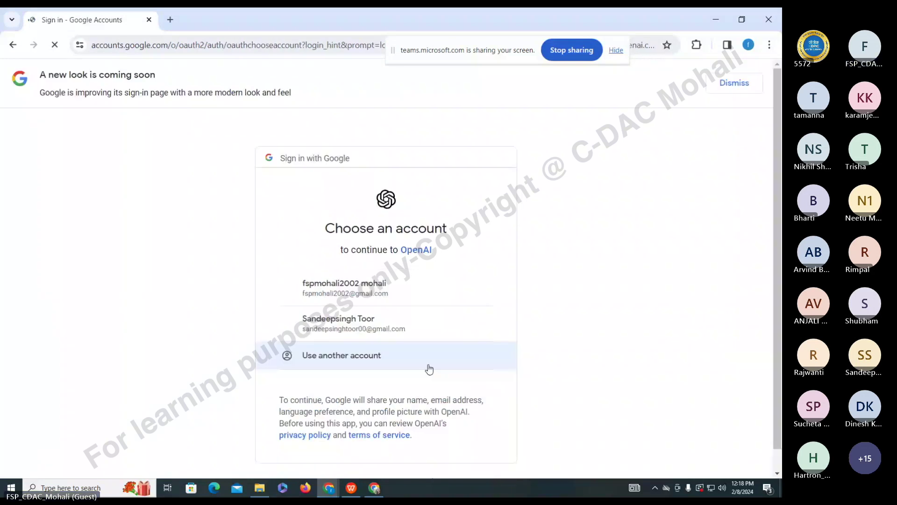
click(387, 296)
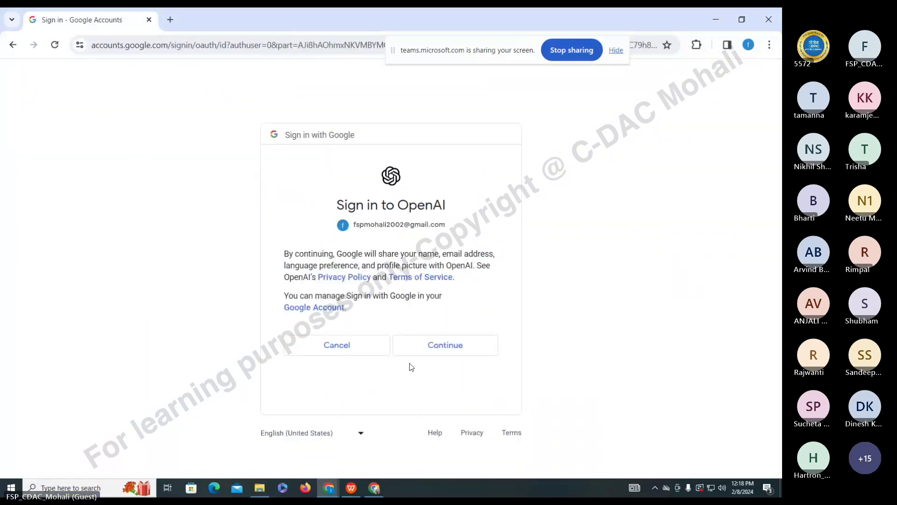
click(425, 348)
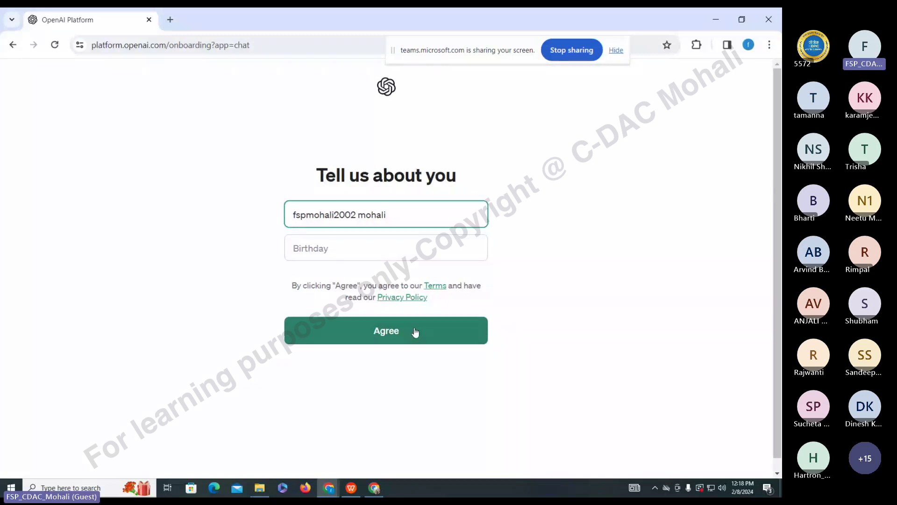
- Remove the extra word from the Name field and enter the birthday 2/11/1994
click(415, 332)
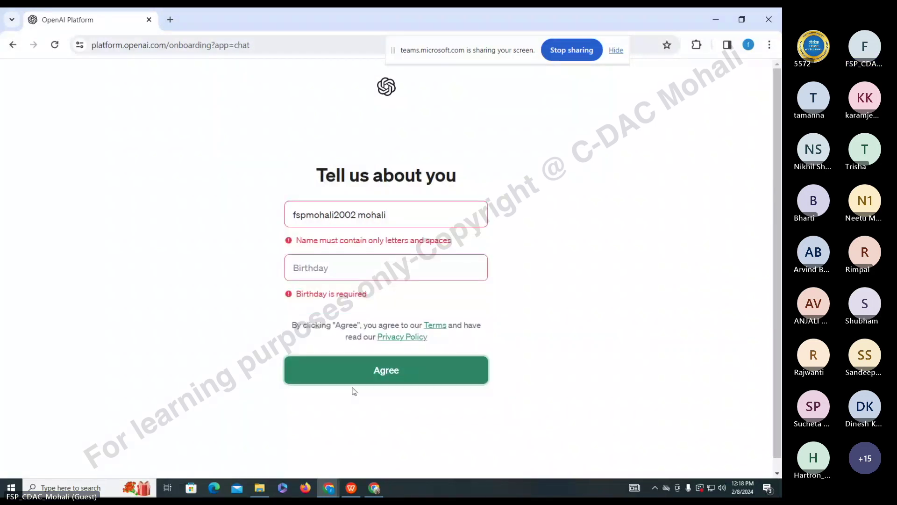
double_click(372, 215)
key(BackSpace)
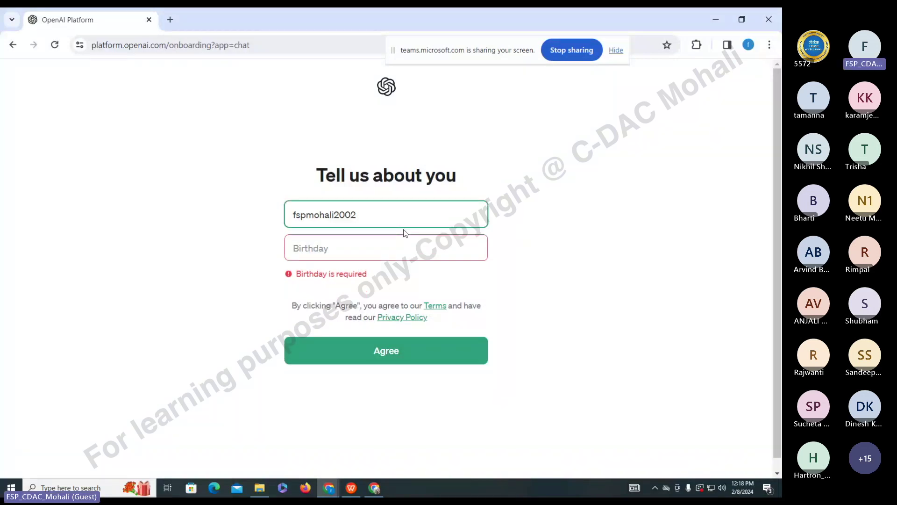
click(379, 250)
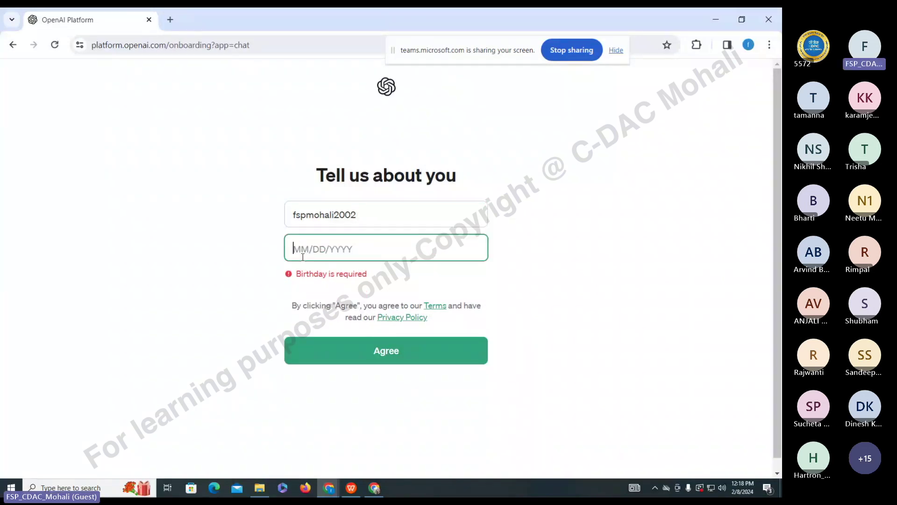
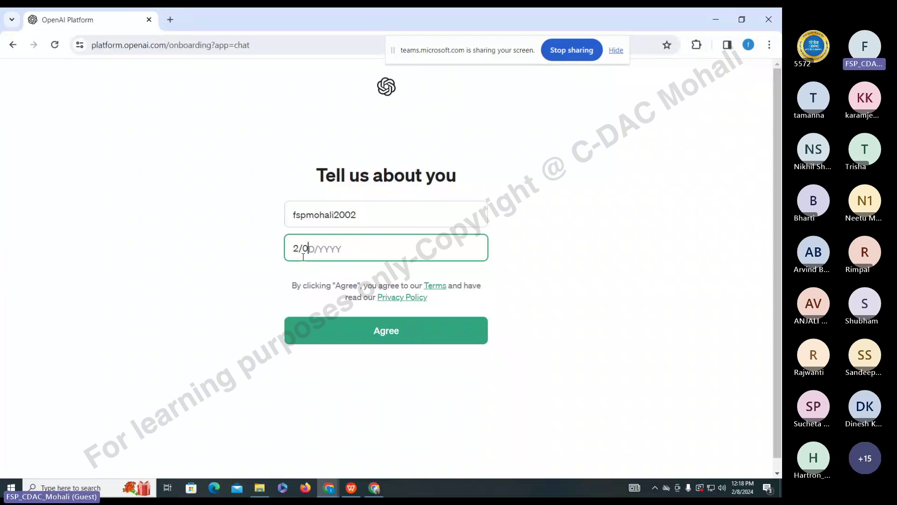
key(BackSpace)
- Strip the trailing digit from the name, resubmit the details, and dismiss the getting-started tips
click(389, 330)
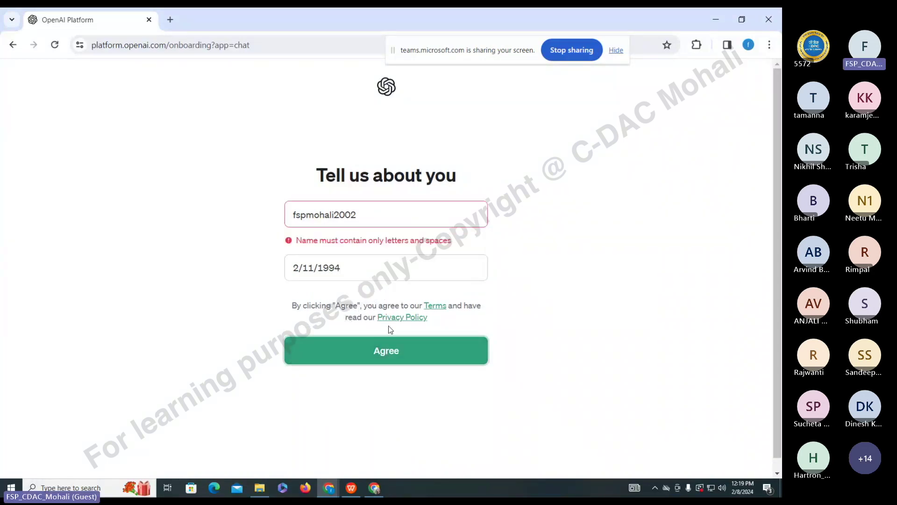
click(375, 215)
key(BackSpace)
key(BackSpace)
key(BackSpace)
key(BackSpace)
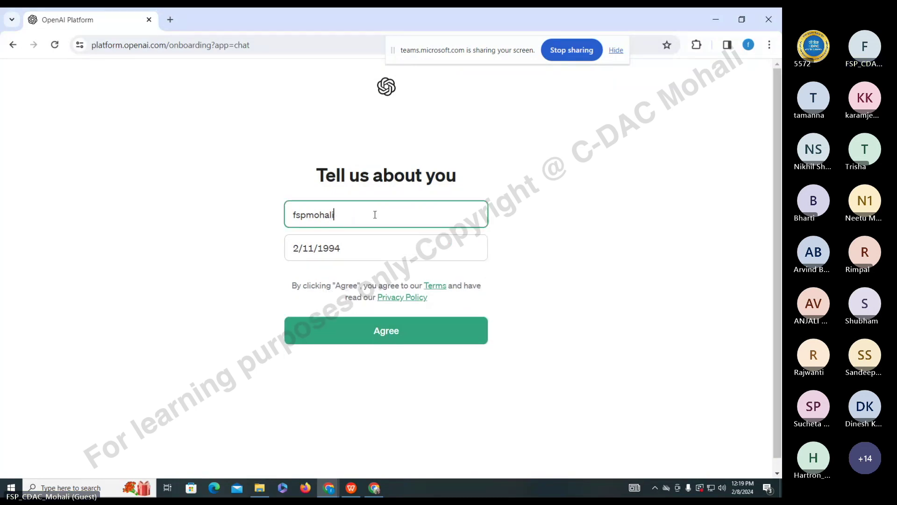
click(378, 331)
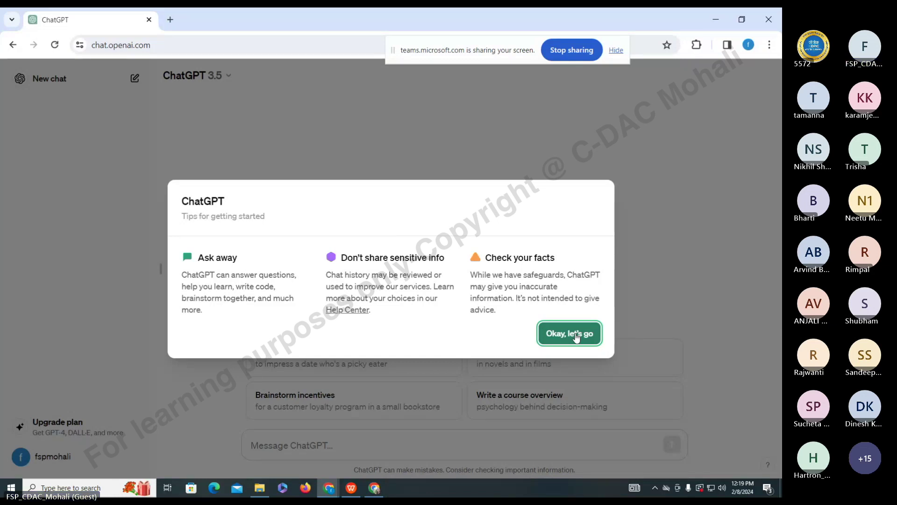
click(575, 335)
- Close the getting-started tips and send ChatGPT the prompt 'e learning content'
click(574, 335)
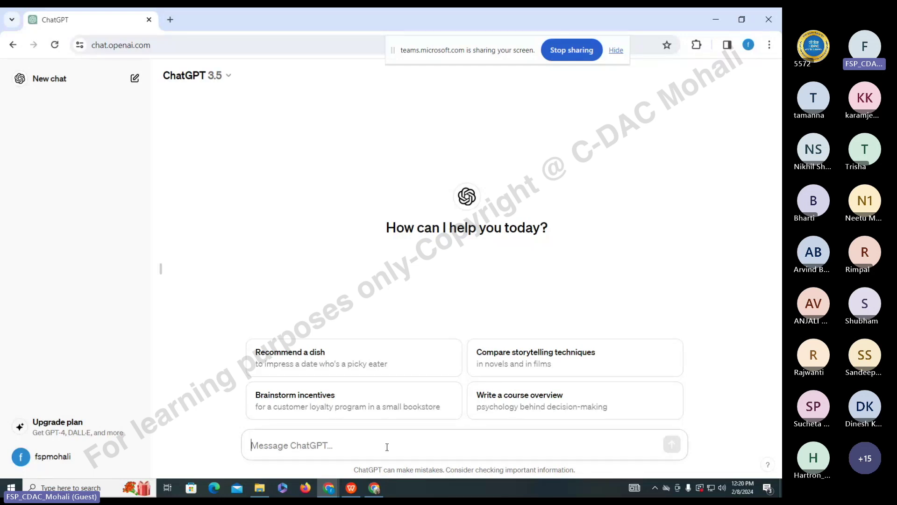
text(e)
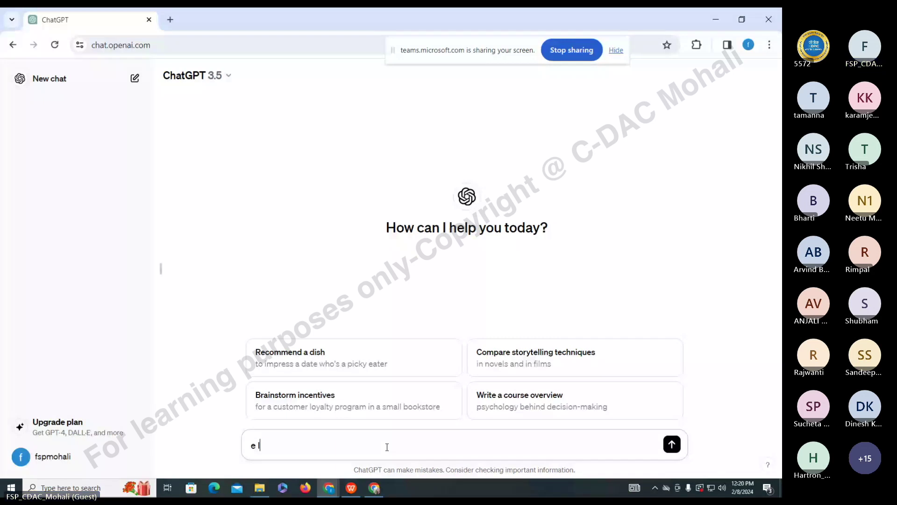
text( learning content)
drag(400, 443, 202, 444)
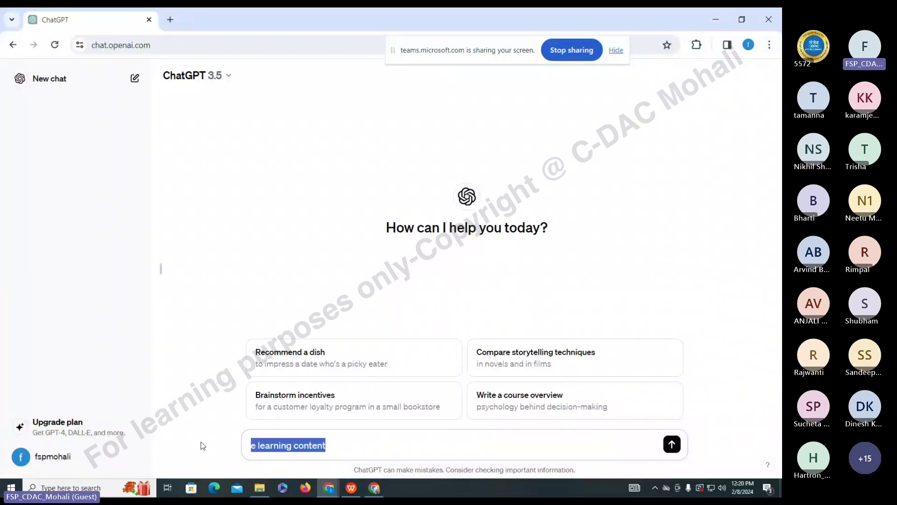
key(Right)
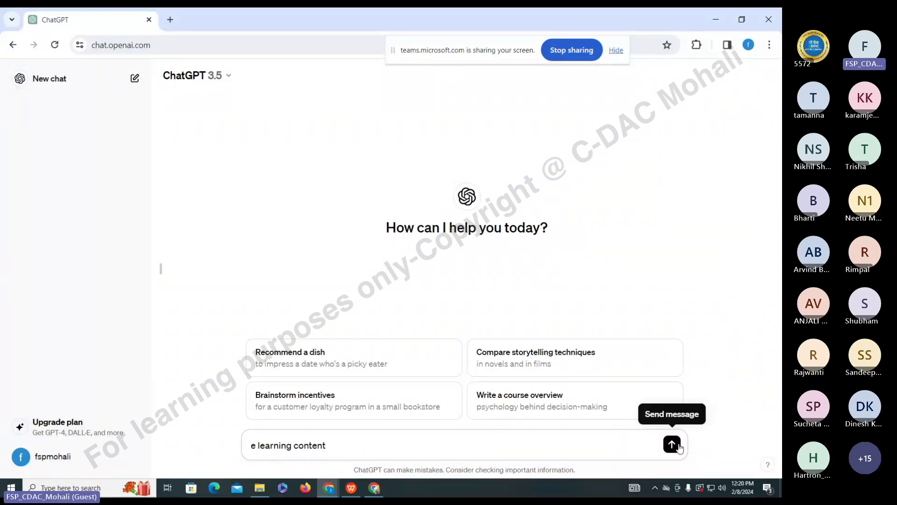
click(677, 445)
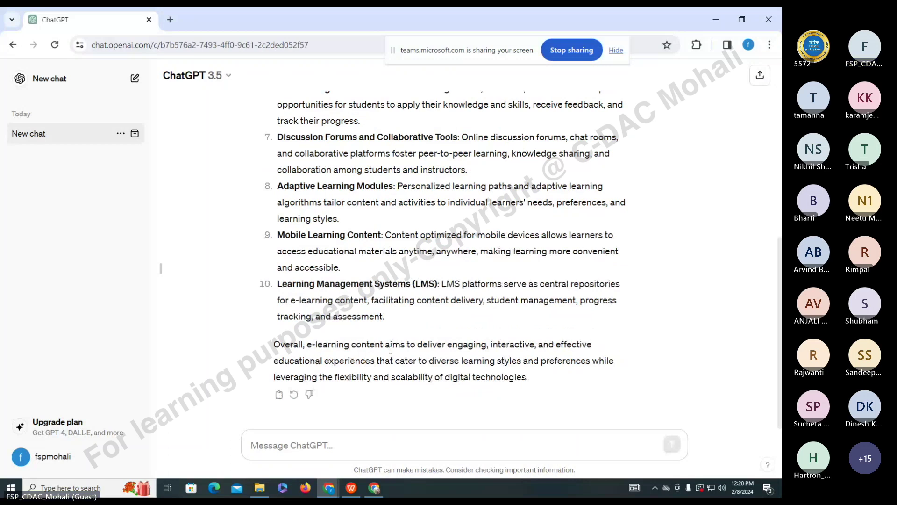
scroll(391, 349, up, 8)
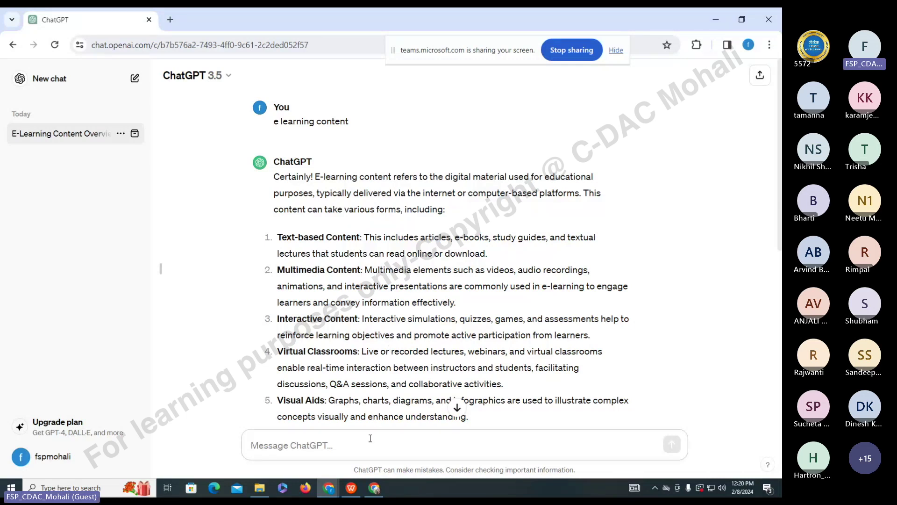
- Send the prompt 'write an email for e learning courses' and scroll through the drafted email
text(writer)
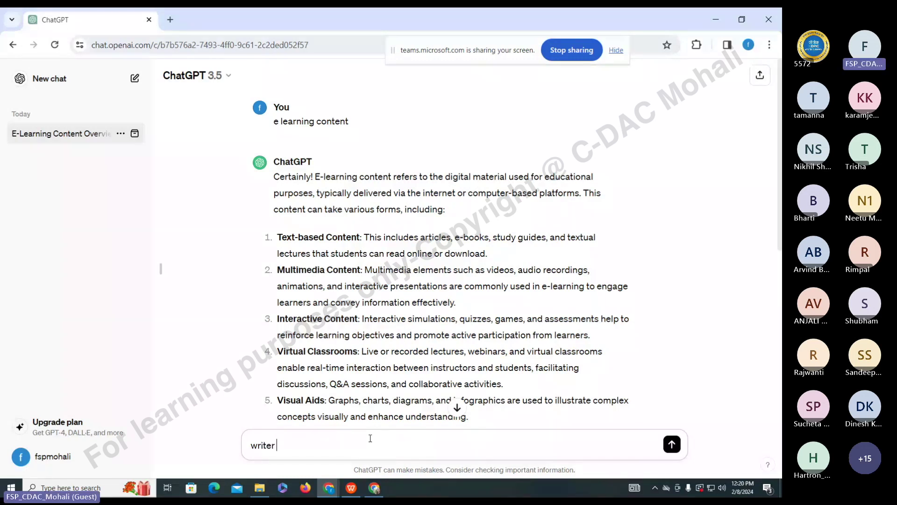
key(BackSpace)
text(an email for e learning courses)
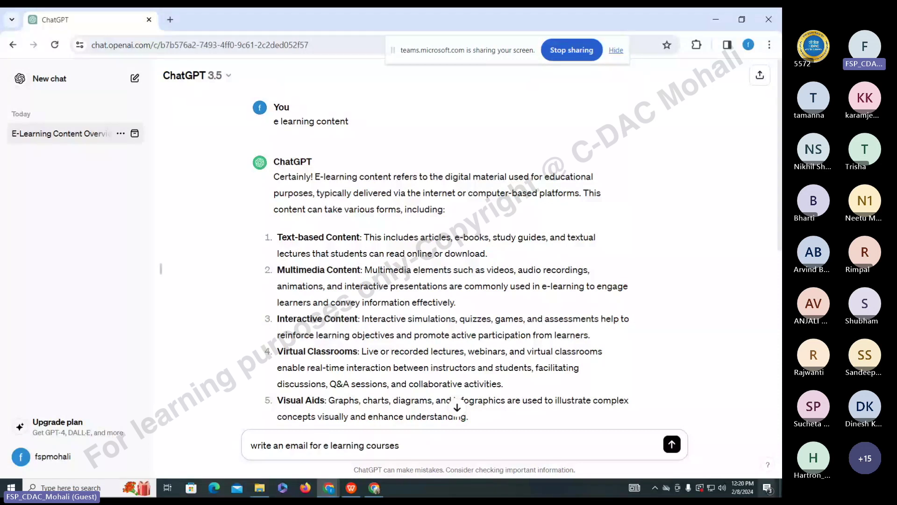
click(671, 444)
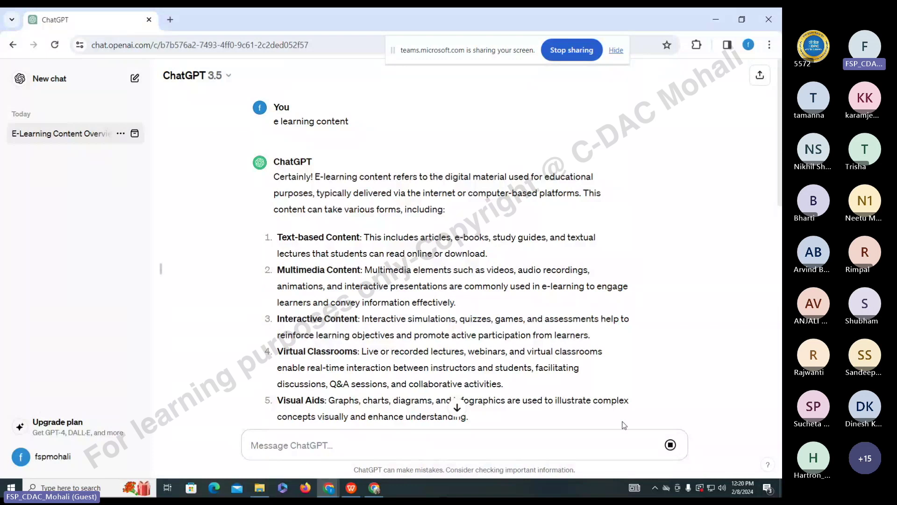
scroll(616, 420, down, 10)
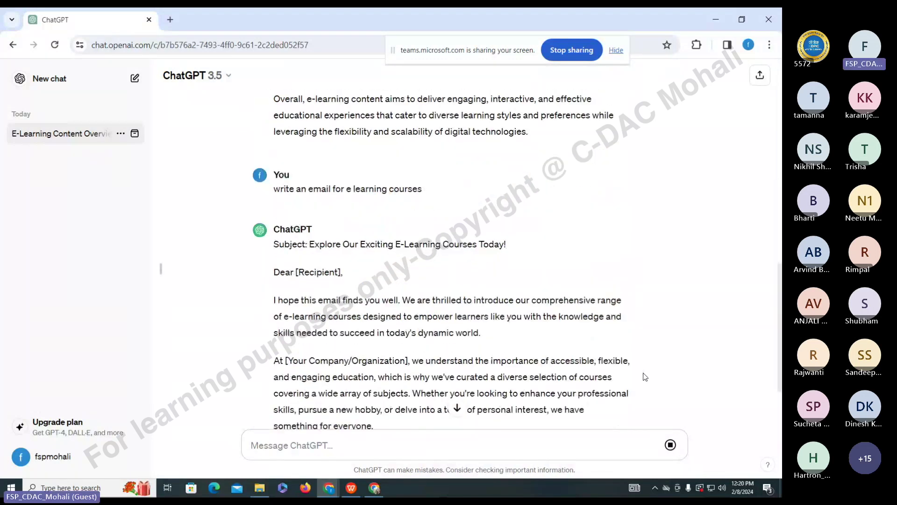
scroll(300, 148, down, 2)
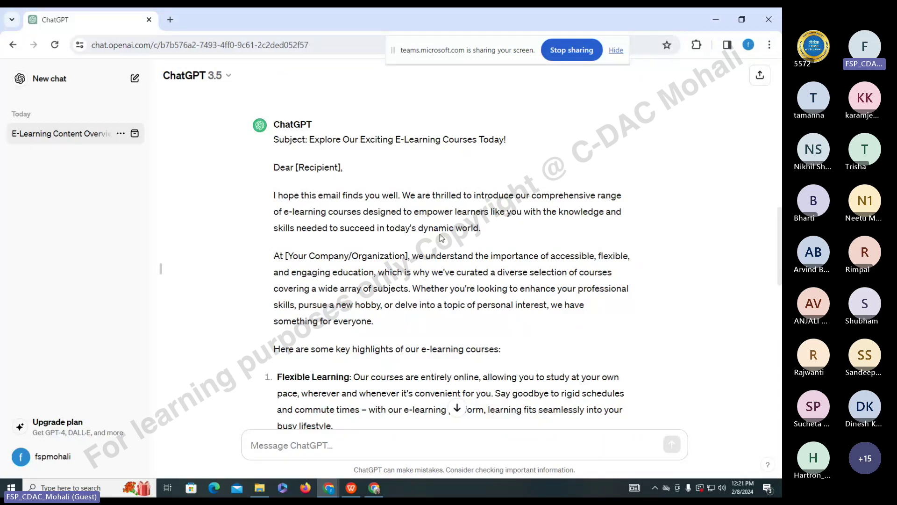
scroll(439, 238, down, 5)
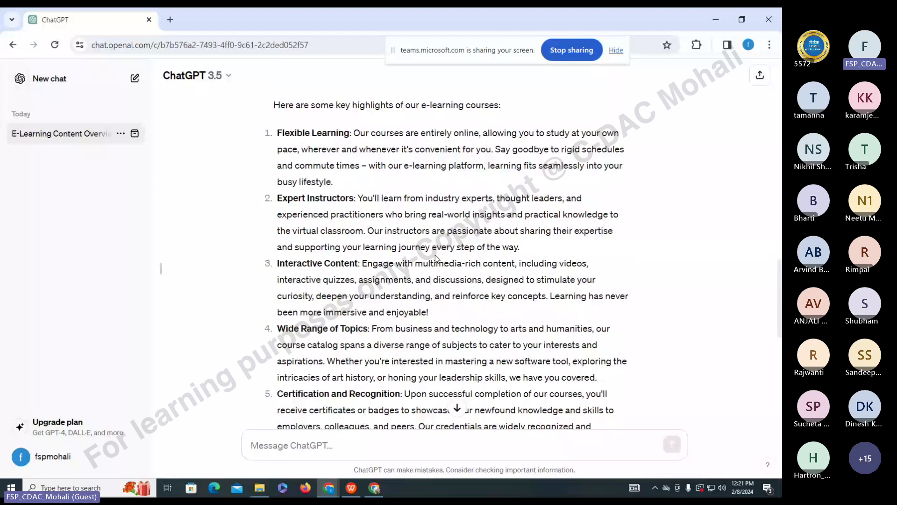
scroll(435, 257, down, 5)
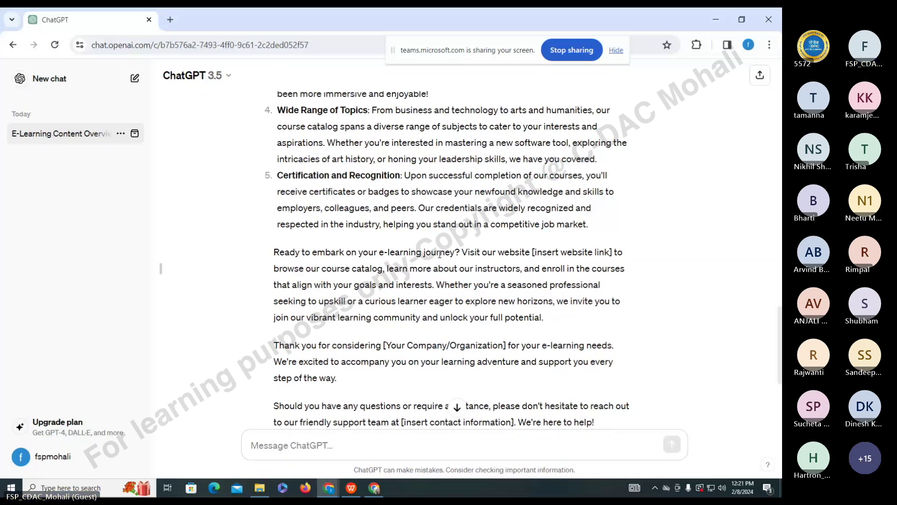
scroll(439, 254, down, 5)
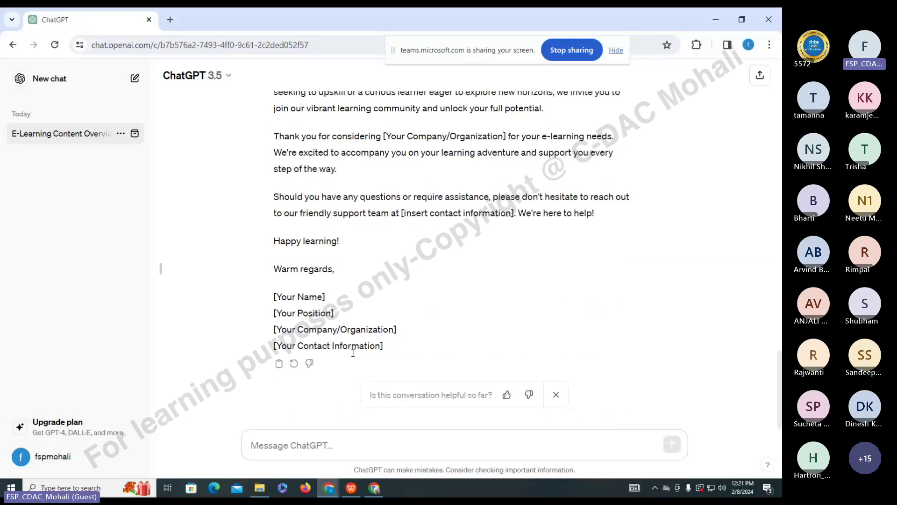
scroll(353, 353, up, 6)
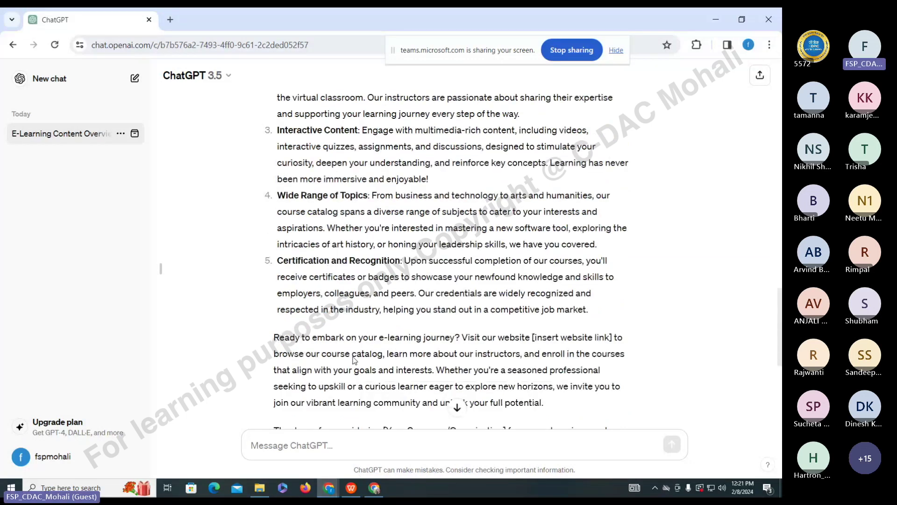
- Switch back to the Teams meeting window and read through the latest meeting chat messages
key(alt+Tab)
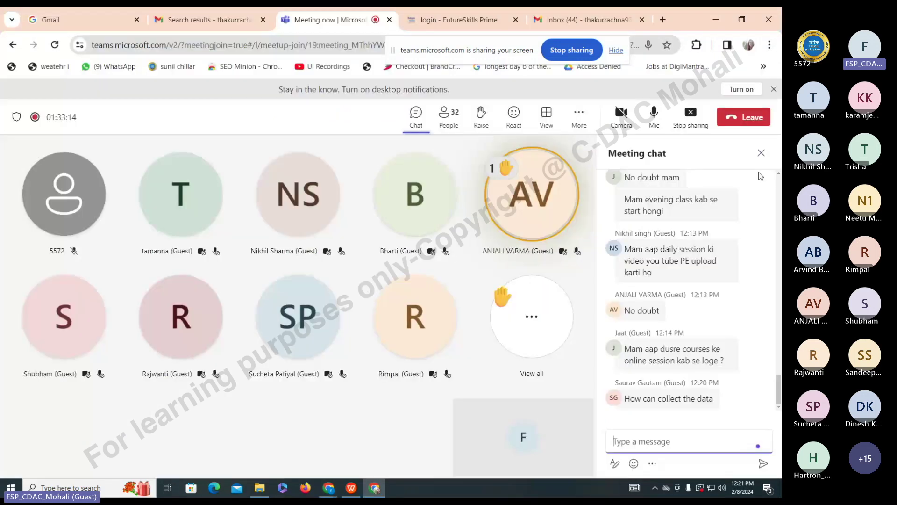
drag(780, 395, 780, 393)
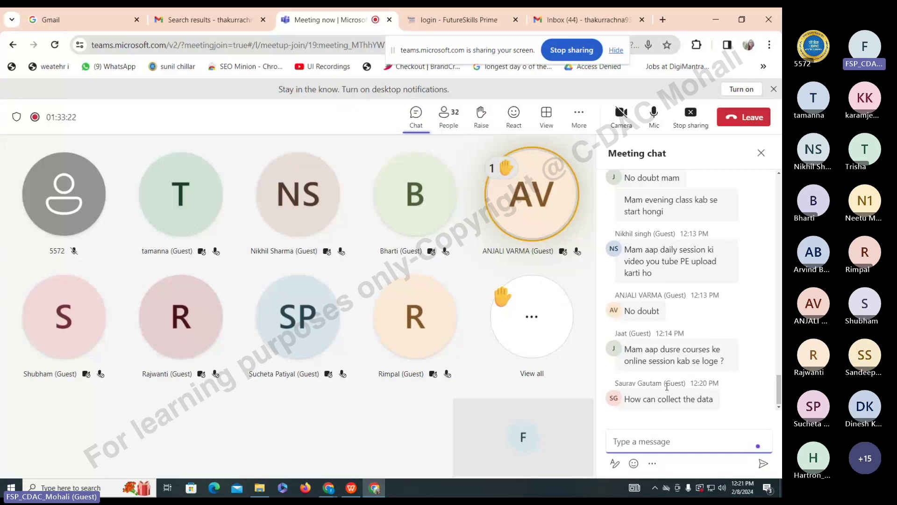
drag(724, 360, 629, 346)
click(742, 374)
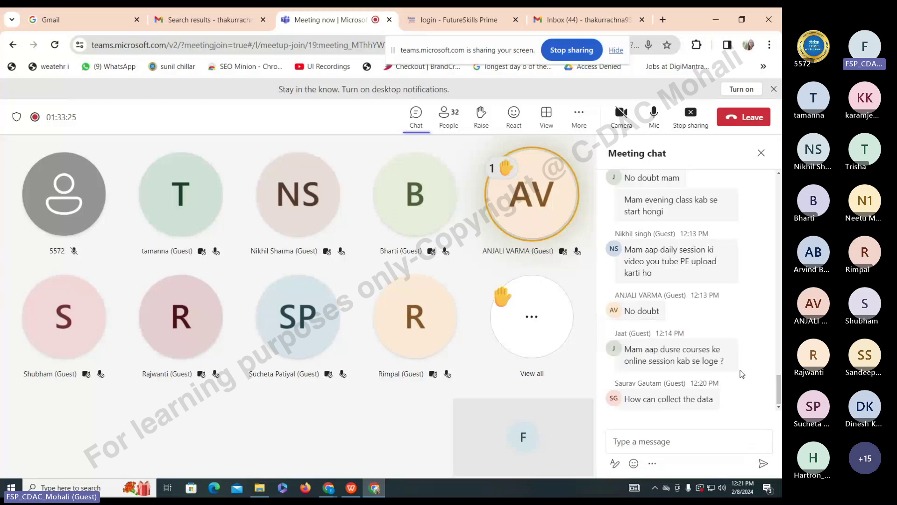